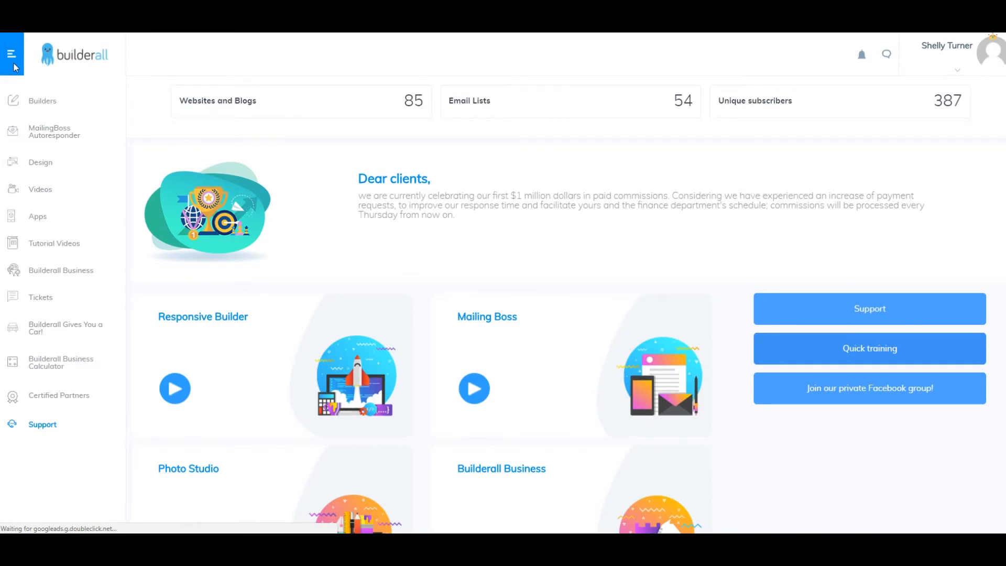
- Open the Drag n Drop Responsive Builder to list the responsive websites
click(45, 99)
click(58, 136)
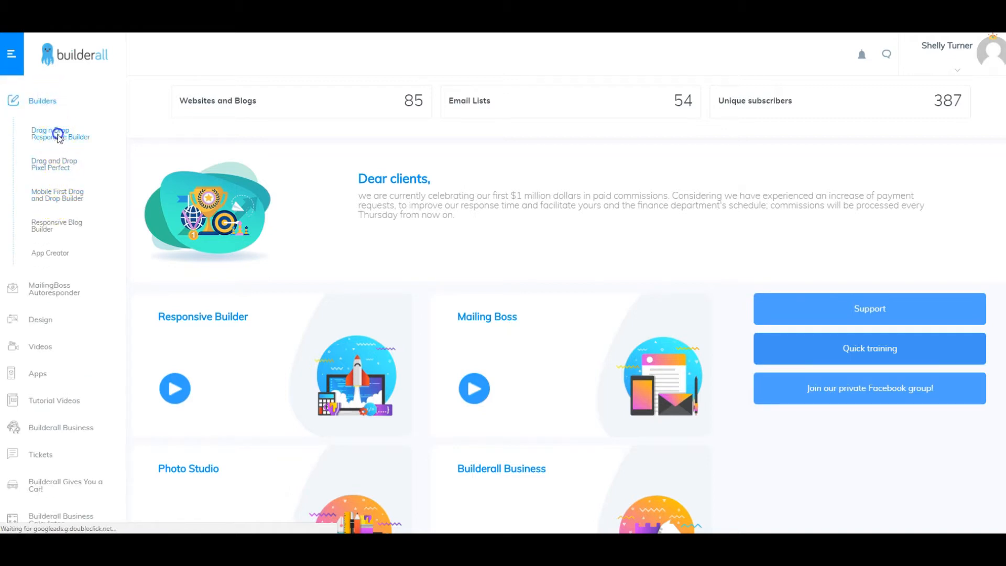
click(67, 166)
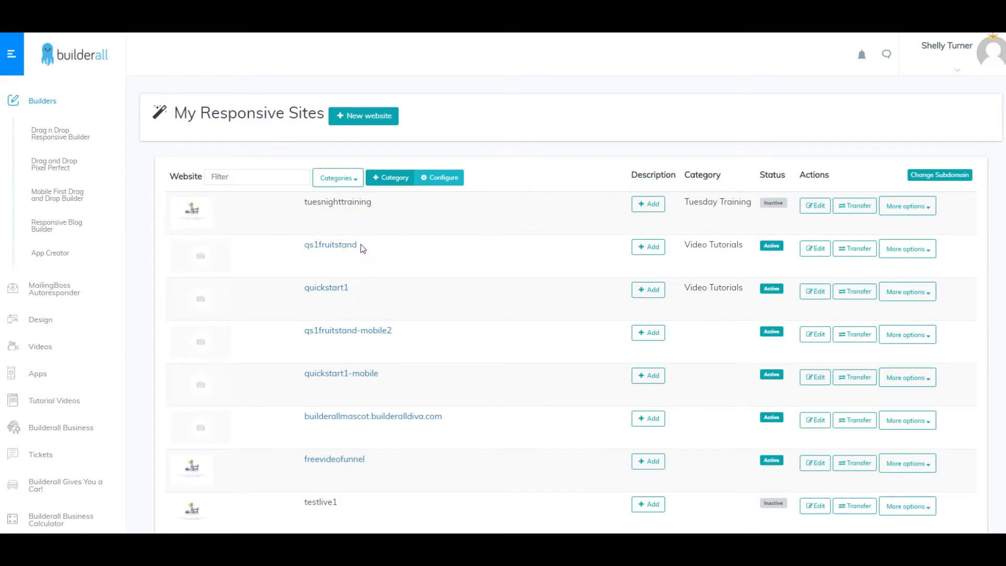
- Duplicate the qs1fruitstand website in the responsive sites list and confirm the duplication
click(731, 253)
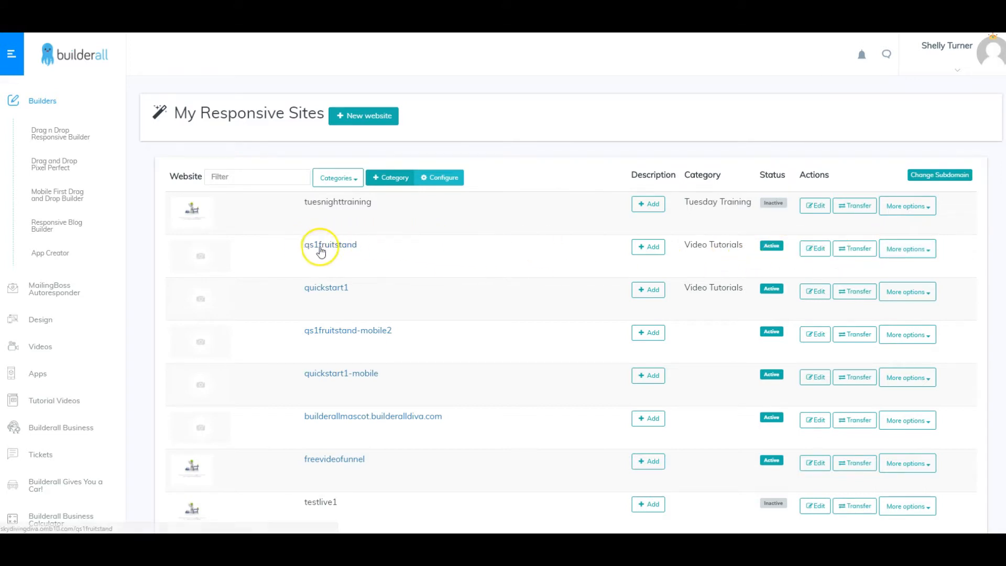
click(924, 251)
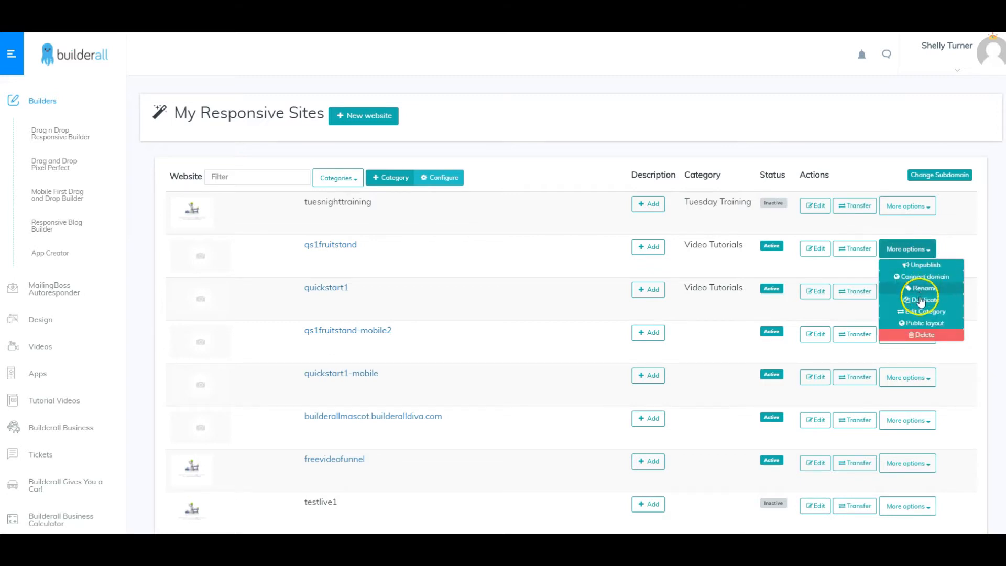
click(920, 300)
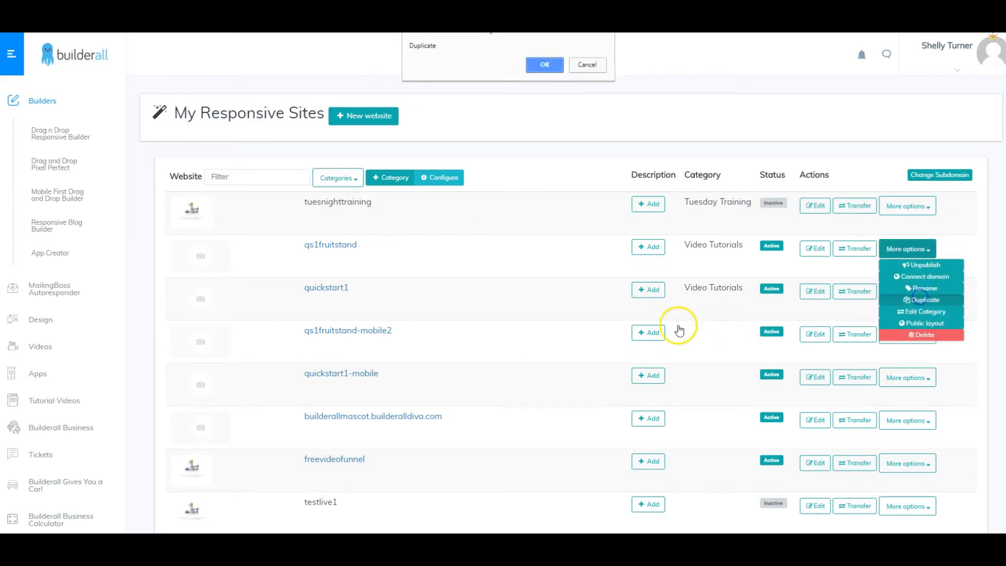
click(547, 68)
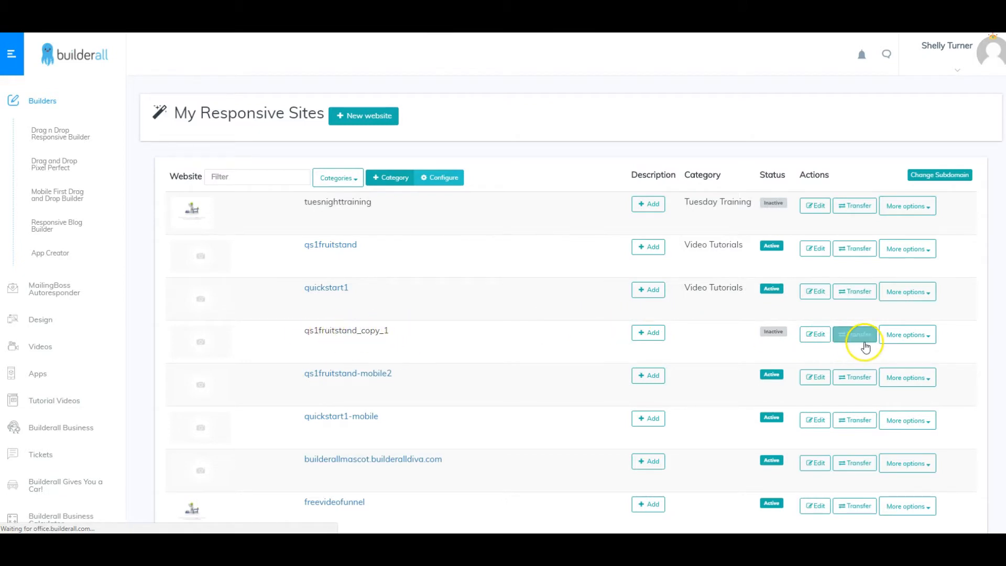
- Rename the duplicated fruit stand website as qs1fruitstand_mobileready and save the name
click(916, 336)
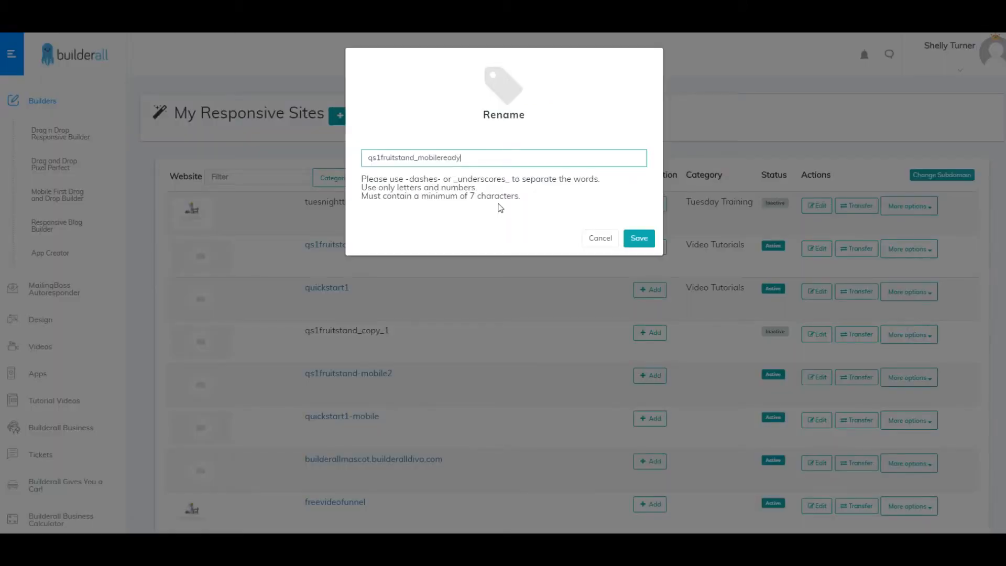
click(512, 195)
click(639, 238)
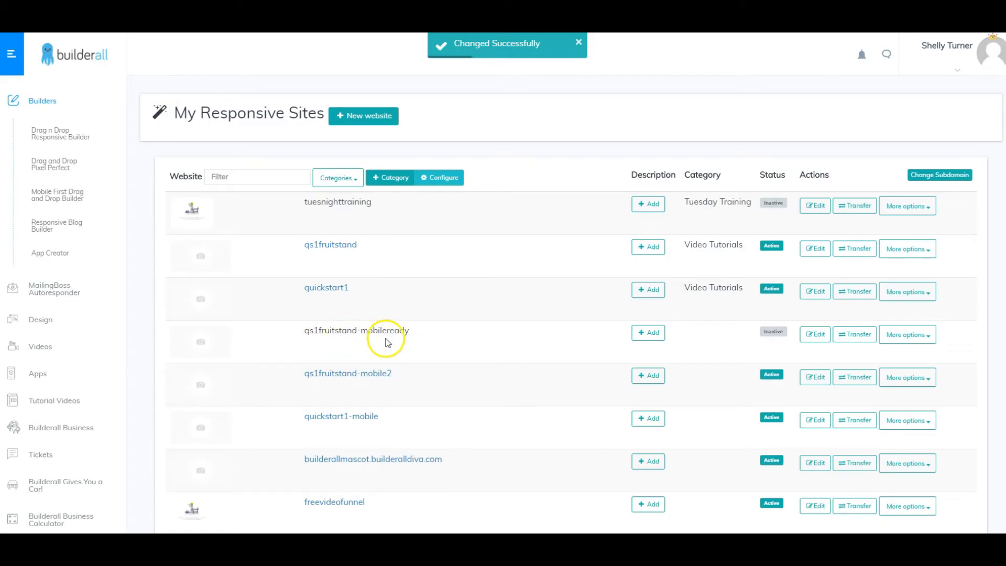
- Publish the qs1fruitstand-mobileready website and confirm the publication
click(923, 335)
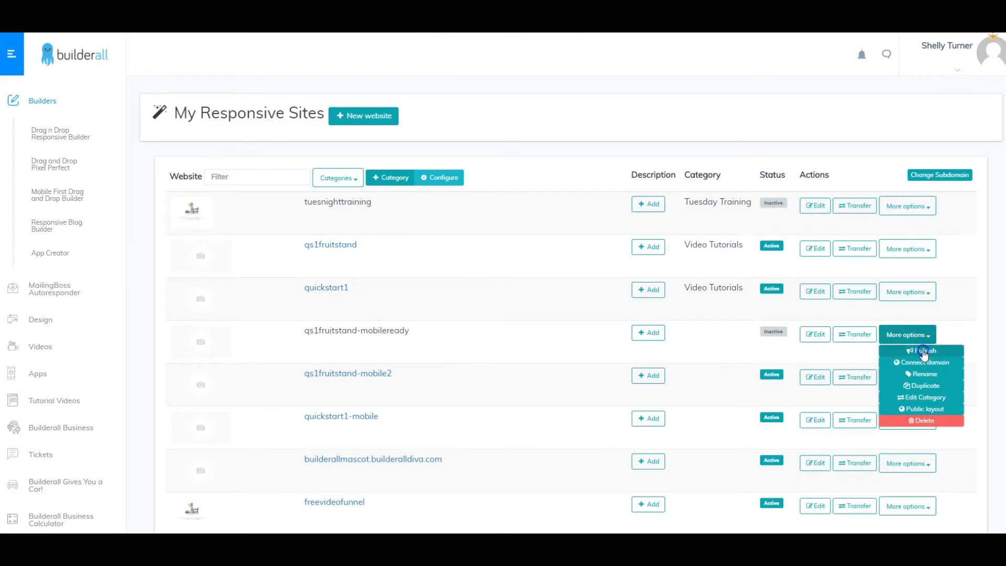
click(922, 351)
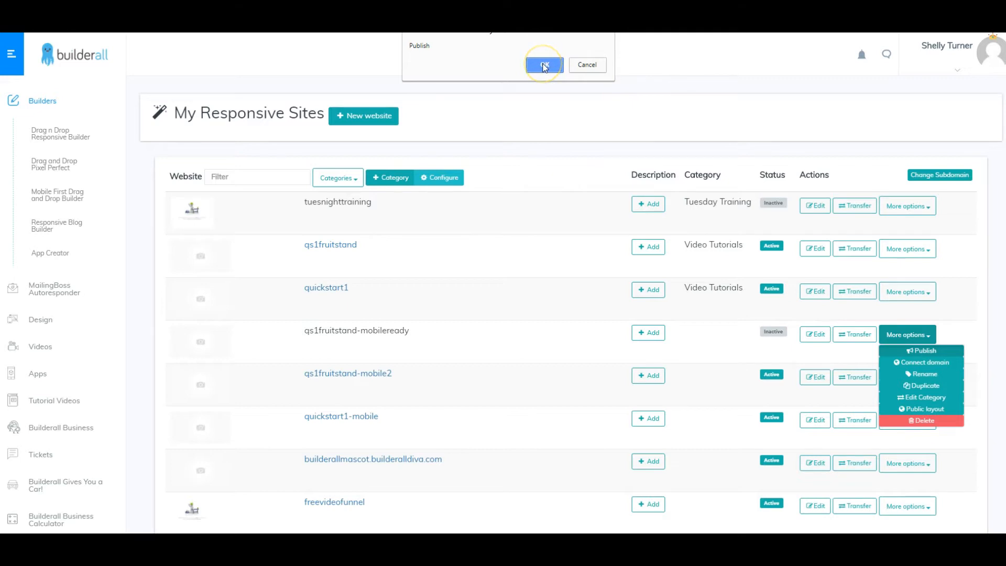
click(543, 66)
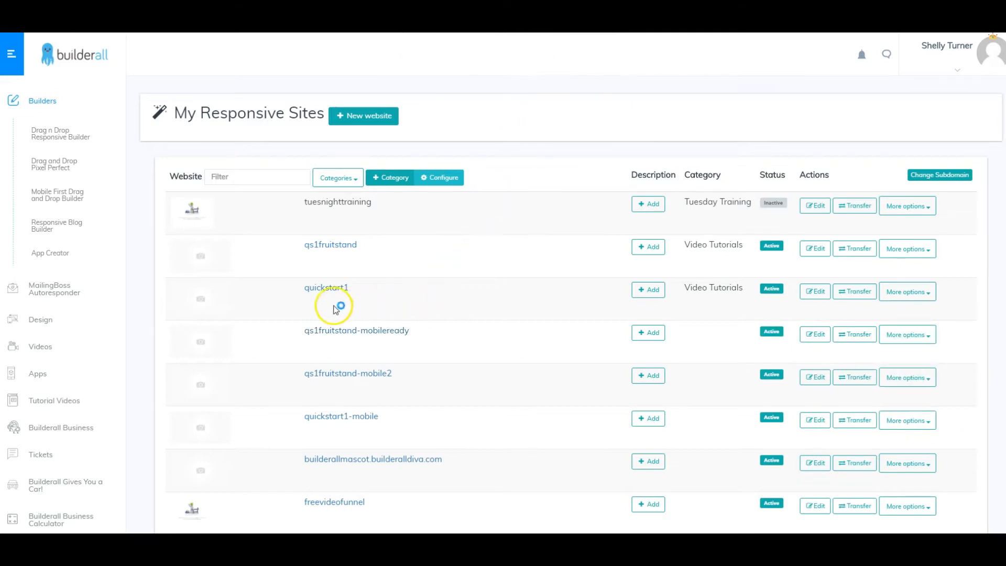
- Open the published qs1fruitstand-mobileready site and change its address domain to omb11.com to load the page
click(363, 333)
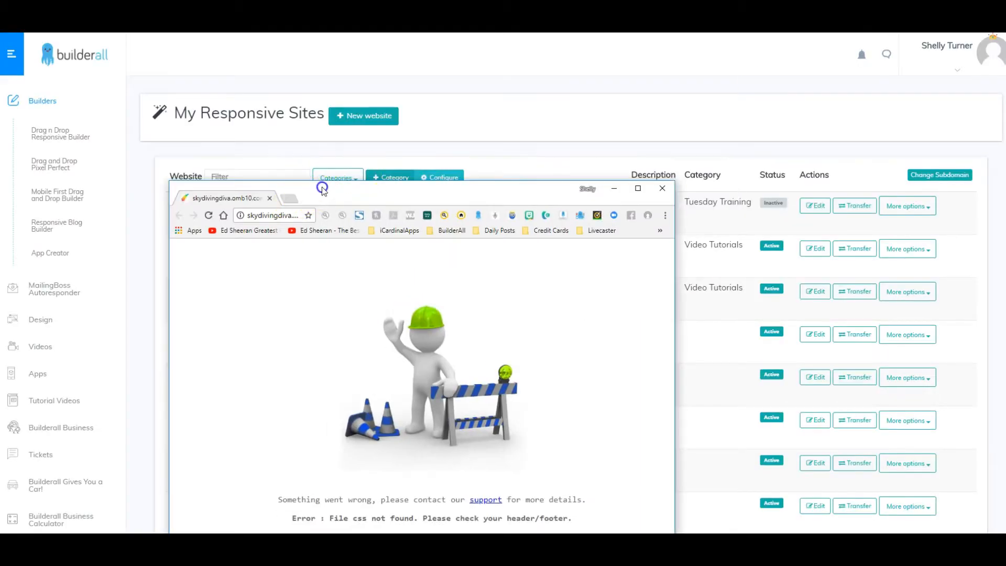
drag(365, 105, 380, 44)
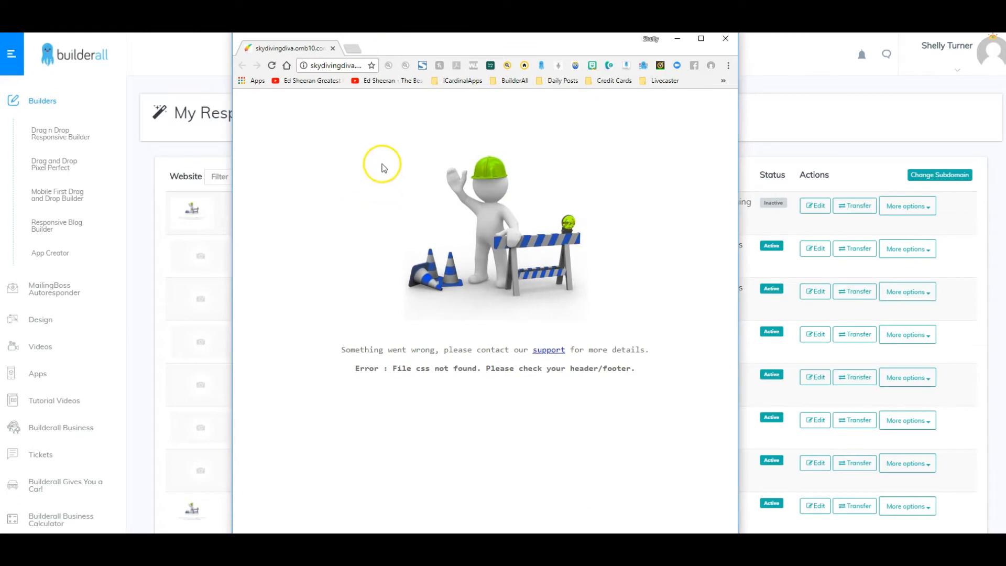
click(352, 65)
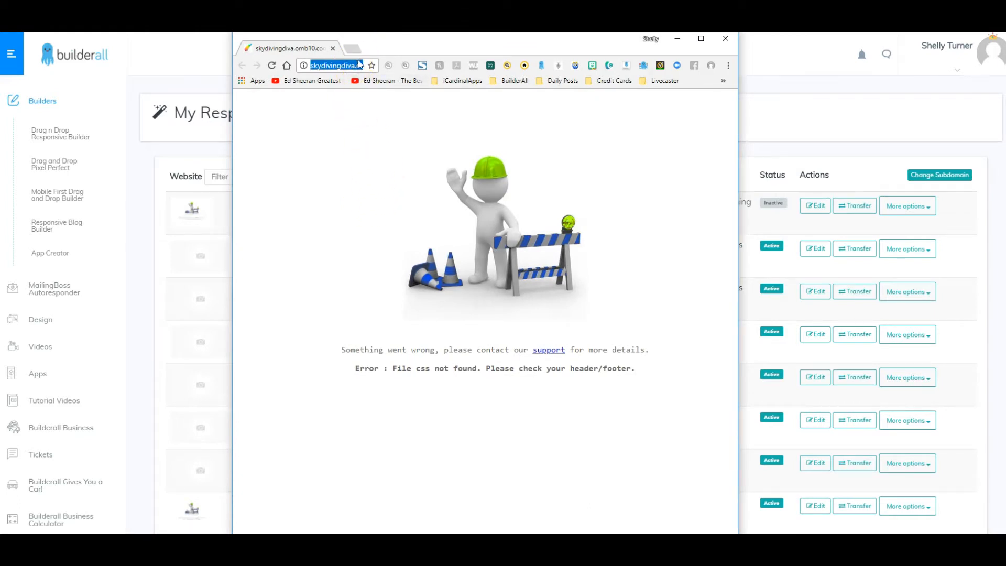
click(359, 65)
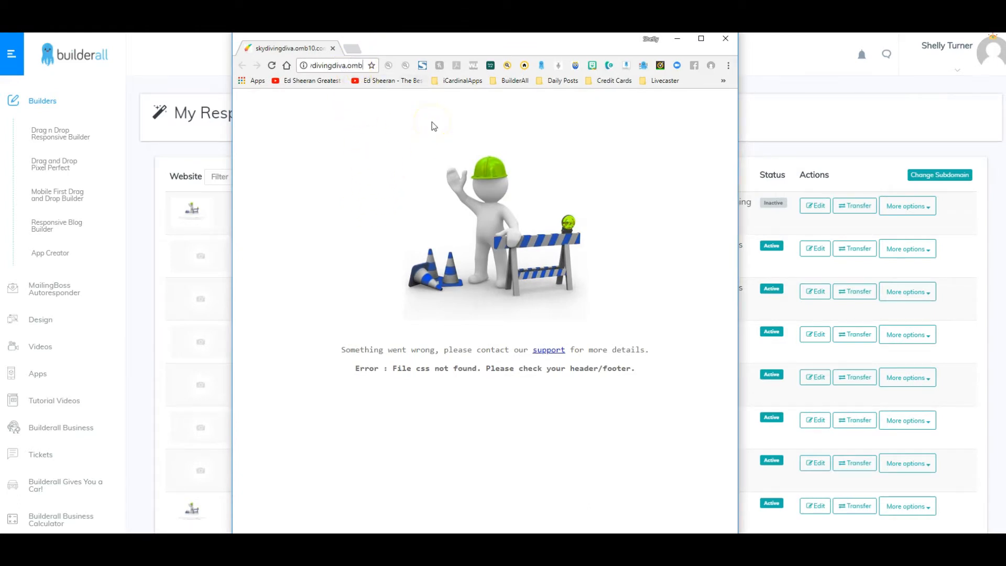
key(BackSpace)
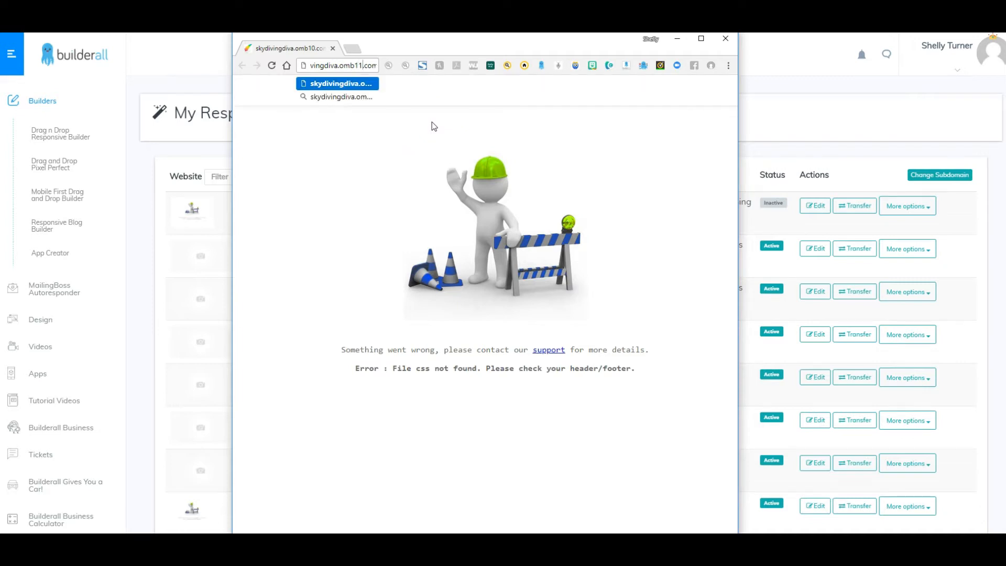
key(Return)
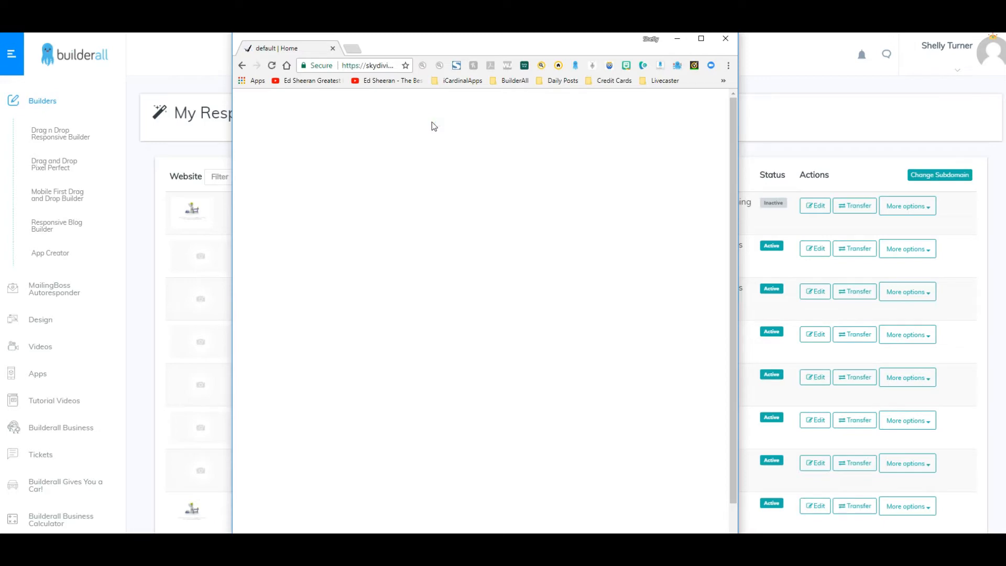
- Look over the live Fruit Shop page and compare its layout at wide window size and at phone width
scroll(555, 283, down, 12)
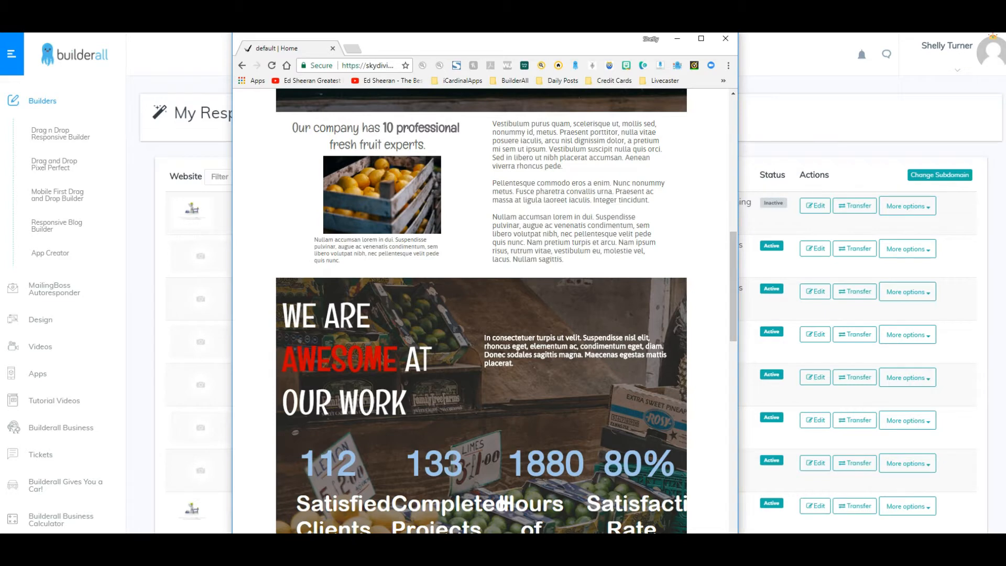
scroll(481, 311, up, 10)
drag(543, 40, 535, 11)
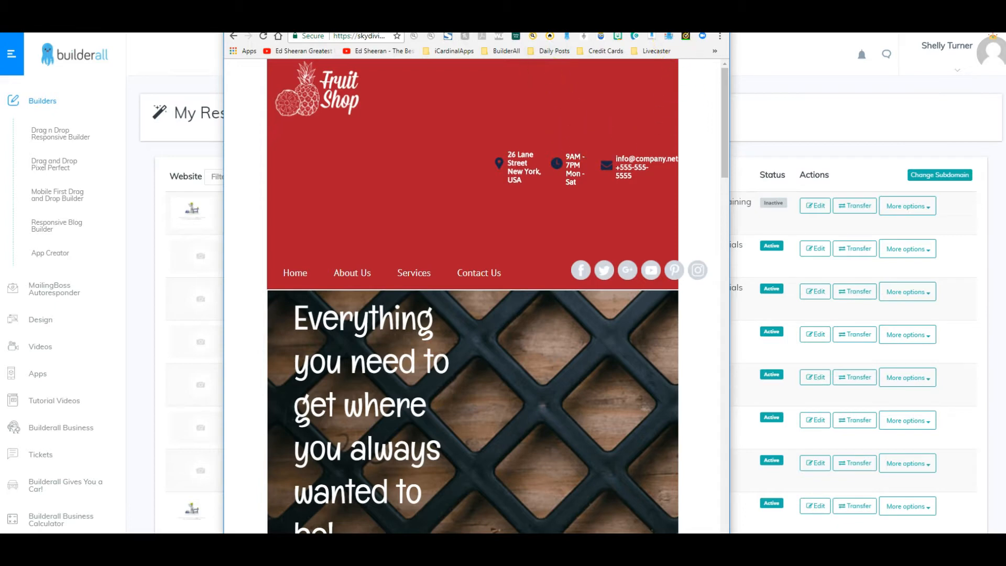
drag(686, 26, 684, 22)
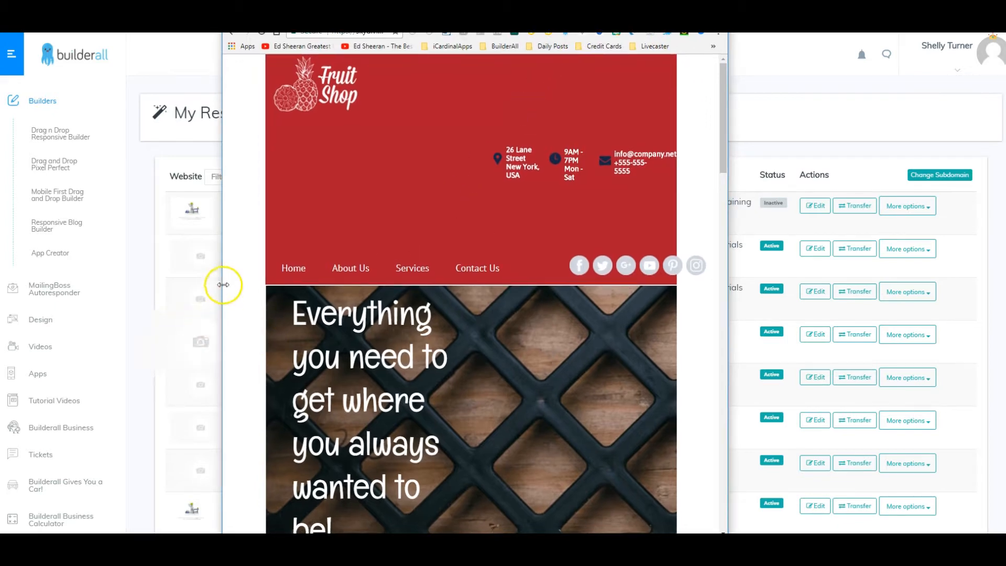
drag(219, 278, 5, 285)
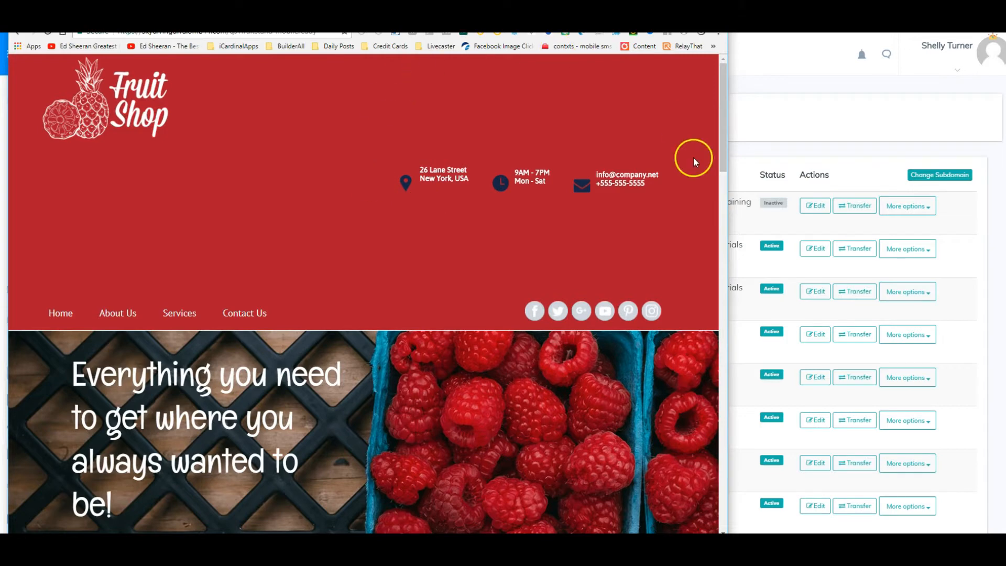
drag(11, 263, 562, 323)
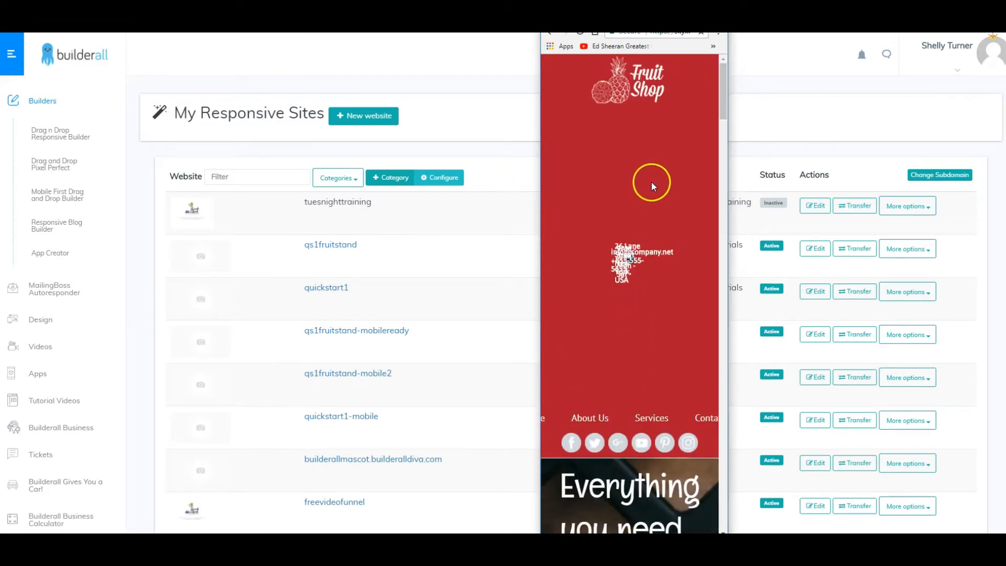
- Examine the Fruit Shop page at phone width from the header down to the newsletter subscription form for layout problems
mouse_move(719, 83)
mouse_down()
mouse_move(725, 442)
mouse_move(733, 202)
mouse_move(725, 74)
mouse_up()
scroll(622, 203, down, 8)
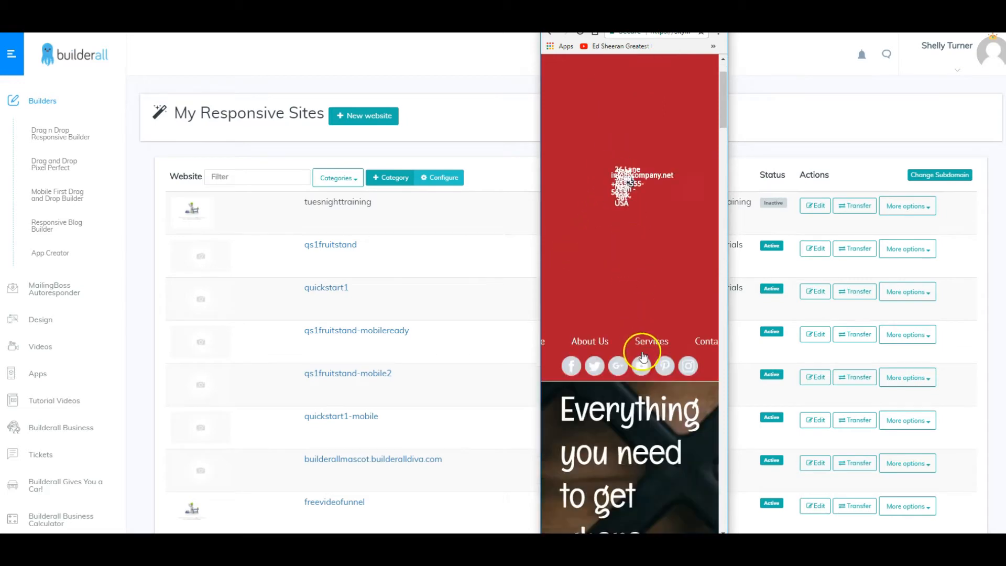
scroll(625, 328, down, 5)
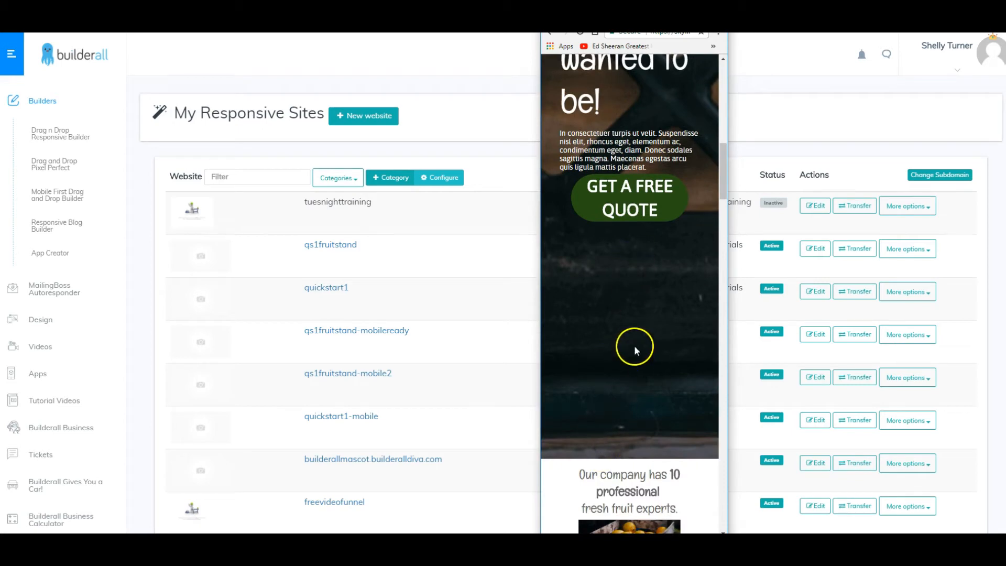
scroll(652, 390, down, 6)
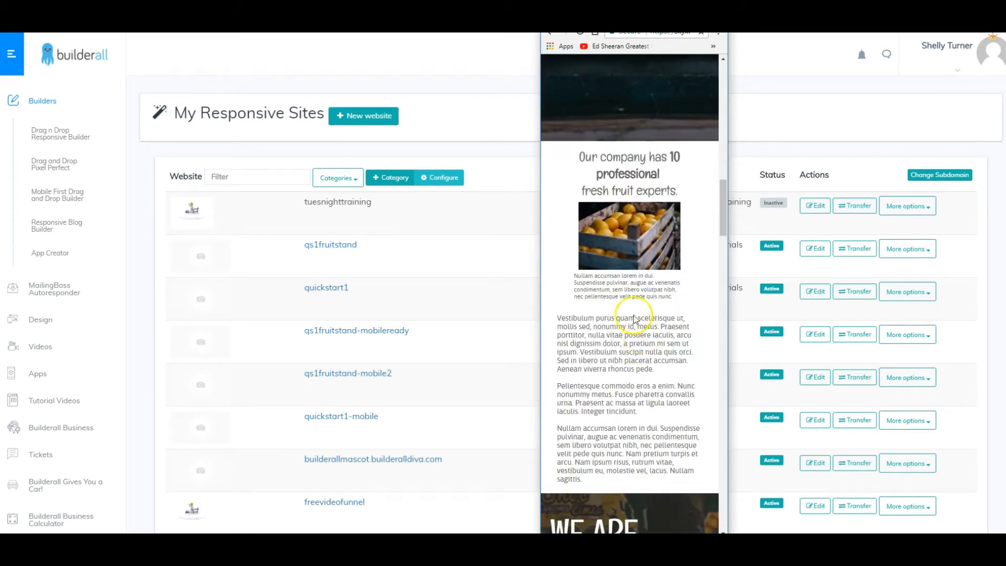
scroll(622, 357, down, 8)
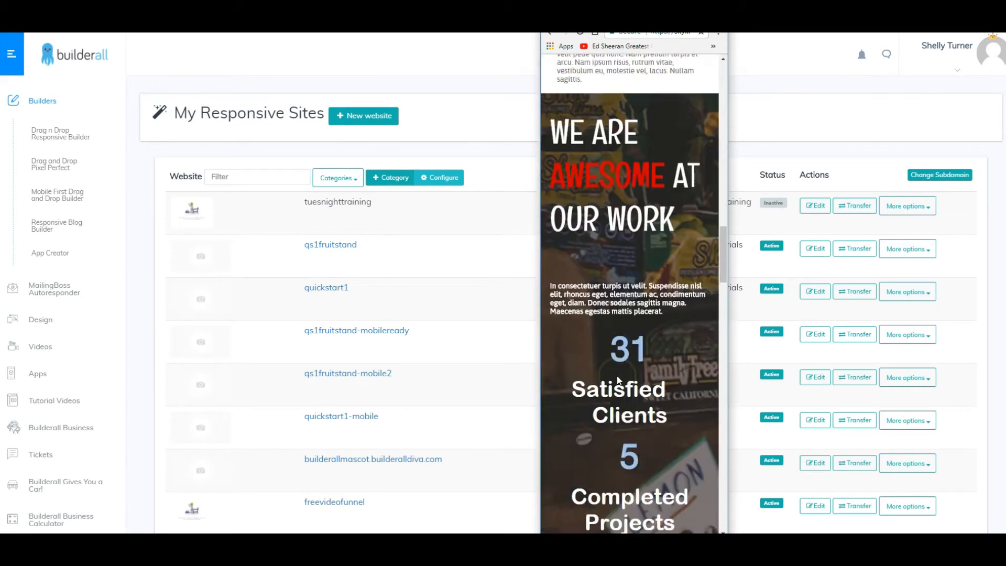
scroll(625, 319, down, 10)
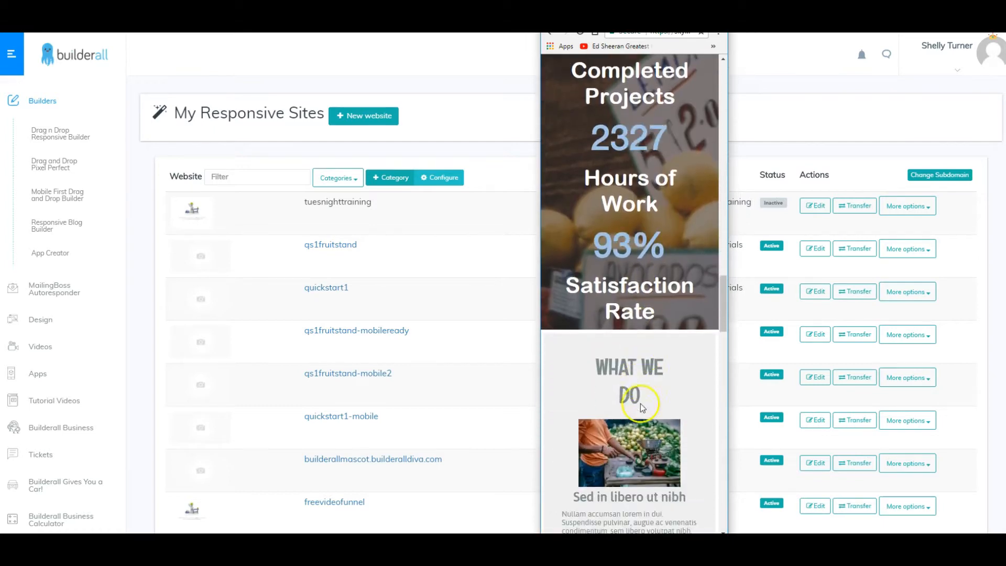
scroll(645, 240, down, 10)
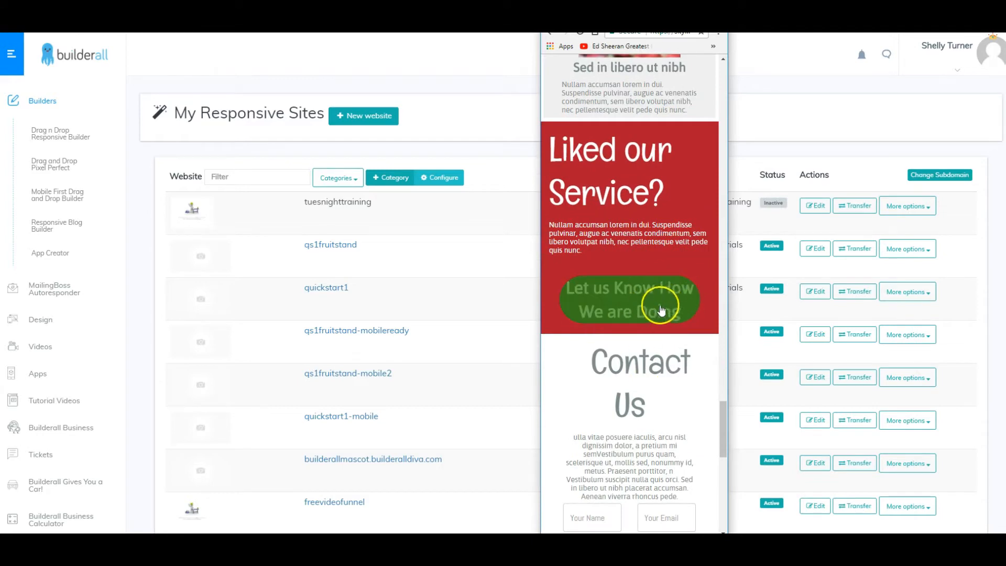
scroll(667, 362, down, 3)
scroll(667, 361, down, 2)
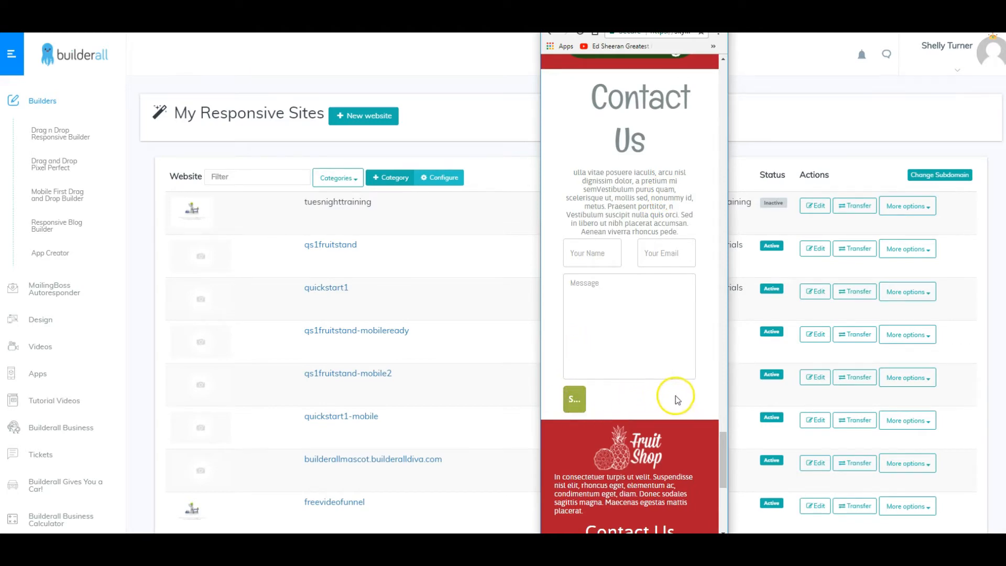
scroll(642, 419, down, 8)
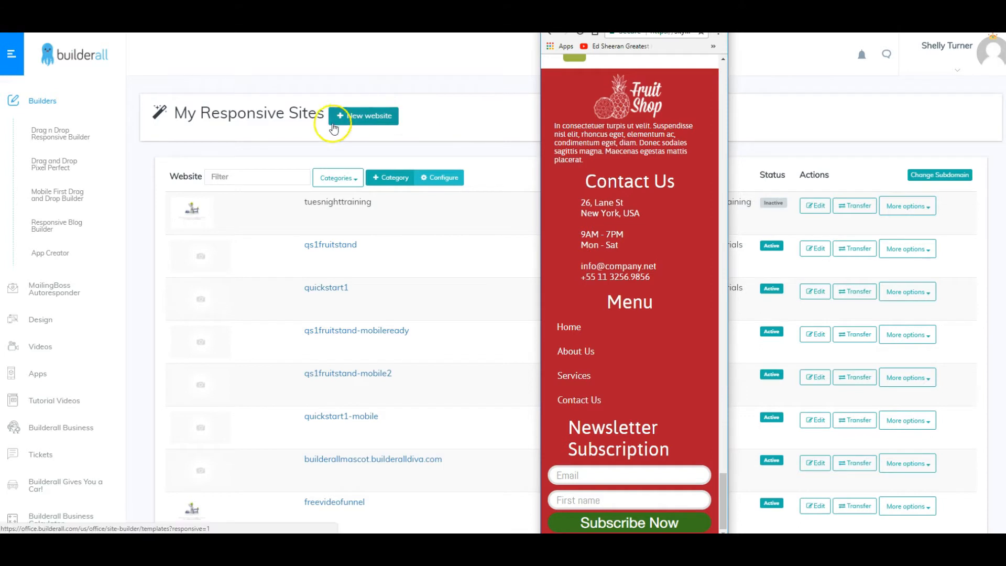
- Move the live page window aside and open qs1fruitstand-mobileready for editing, skipping the introduction and closing the email marketing alert
drag(592, 12, 118, 29)
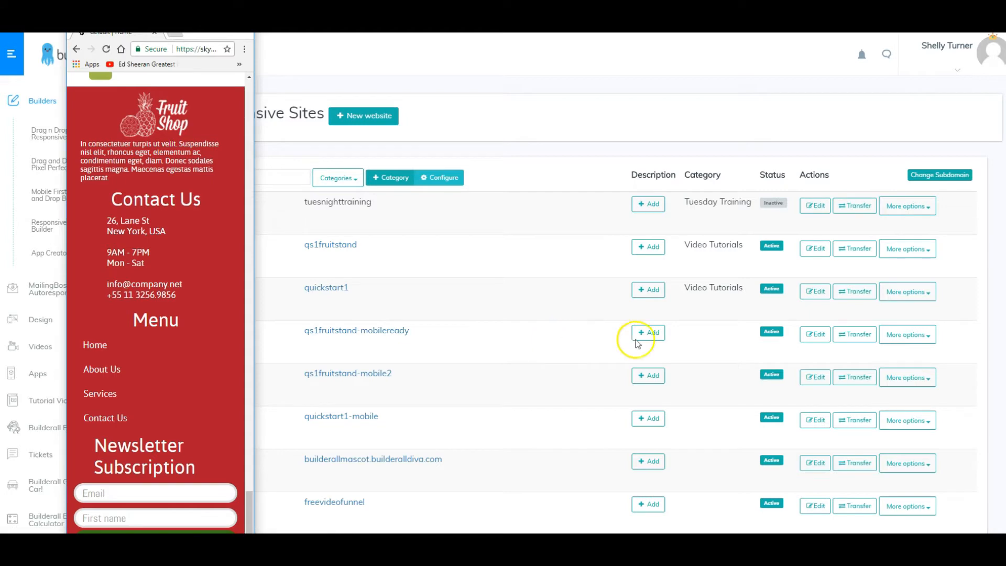
click(815, 335)
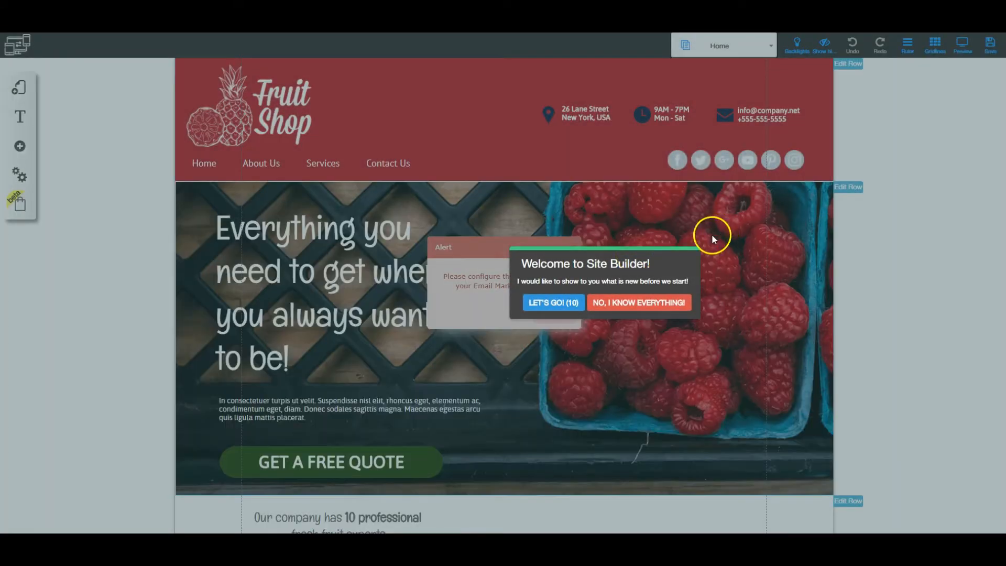
click(658, 303)
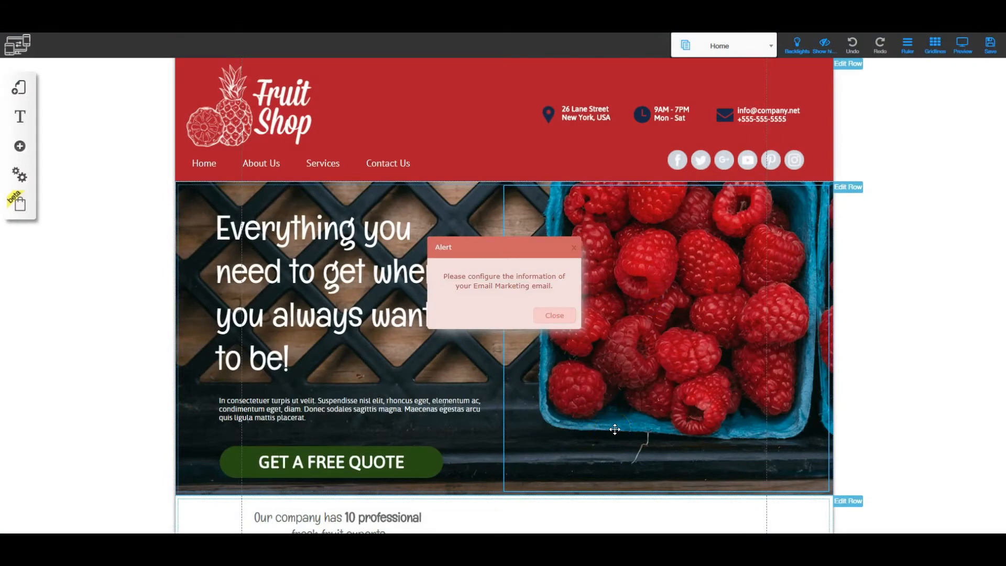
click(547, 315)
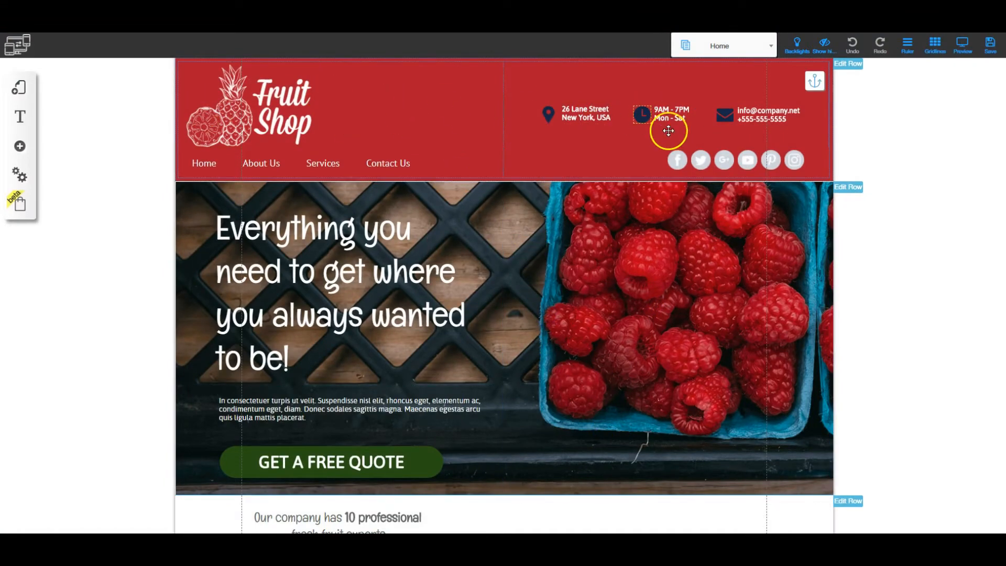
- Set the header's appearance to a single background and remove its background color
click(846, 63)
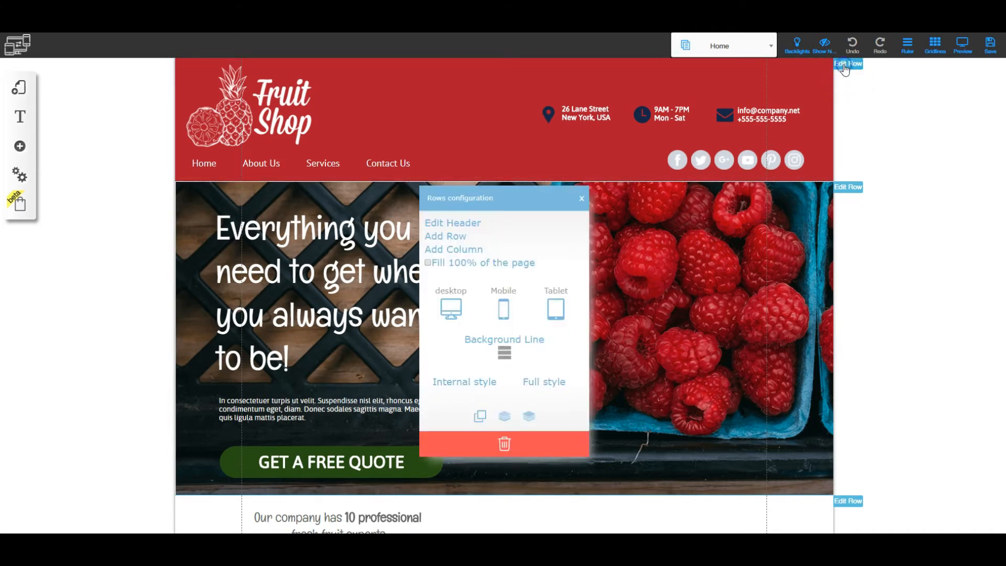
click(460, 224)
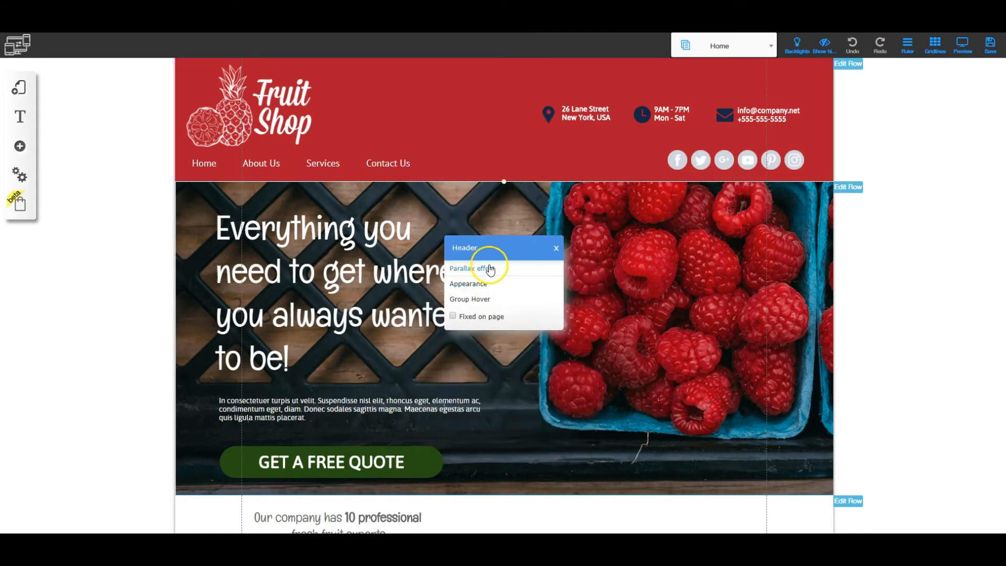
click(476, 287)
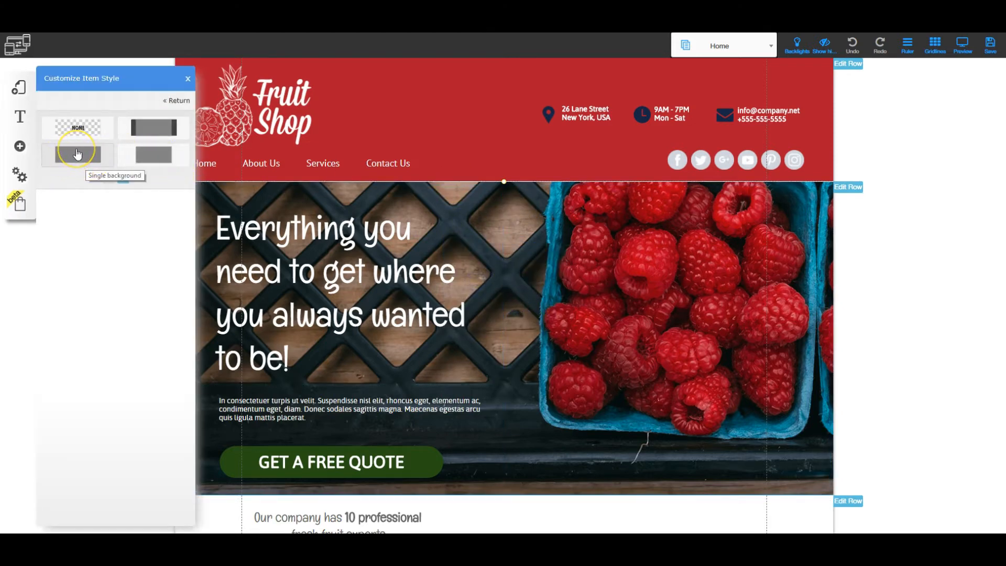
click(77, 153)
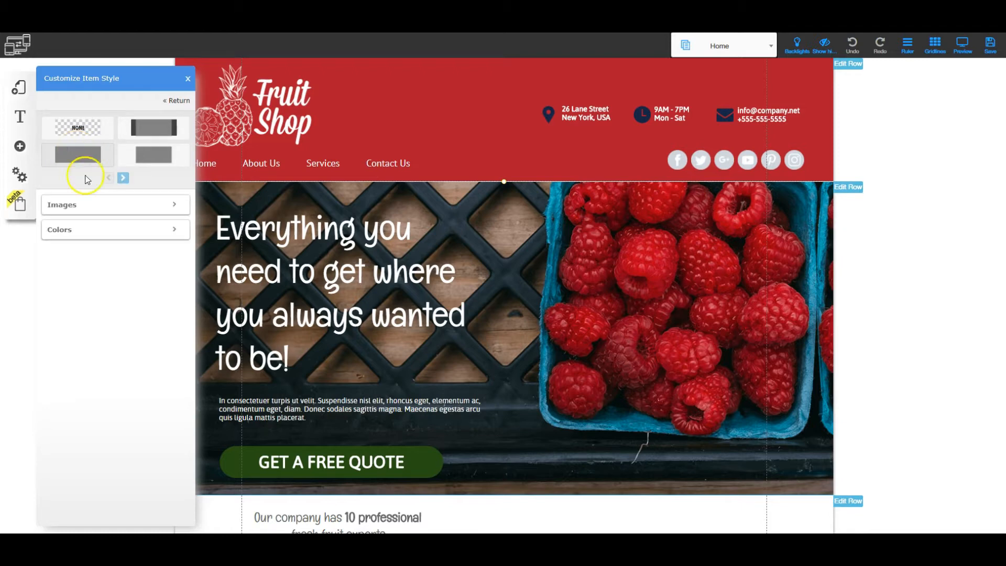
click(174, 231)
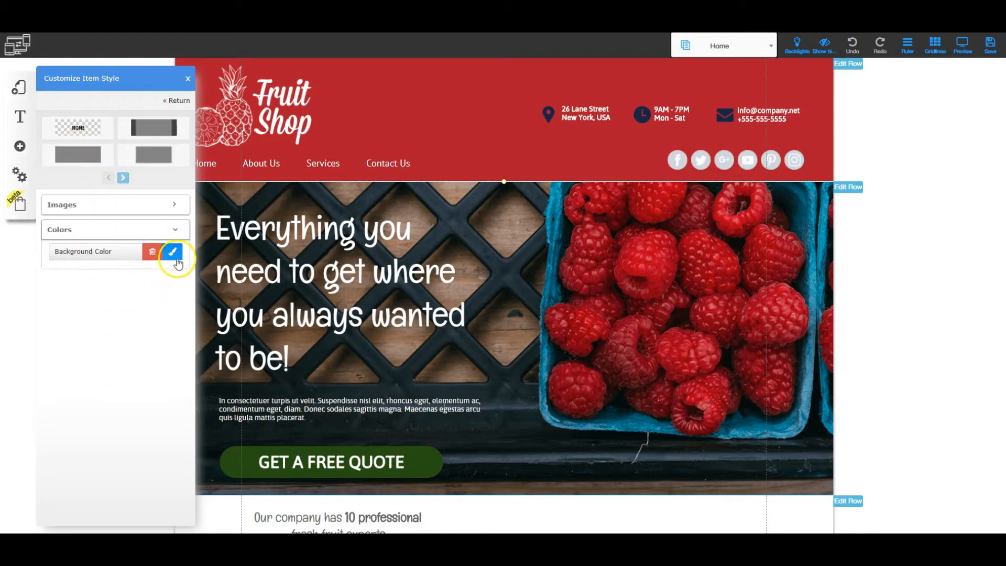
click(151, 251)
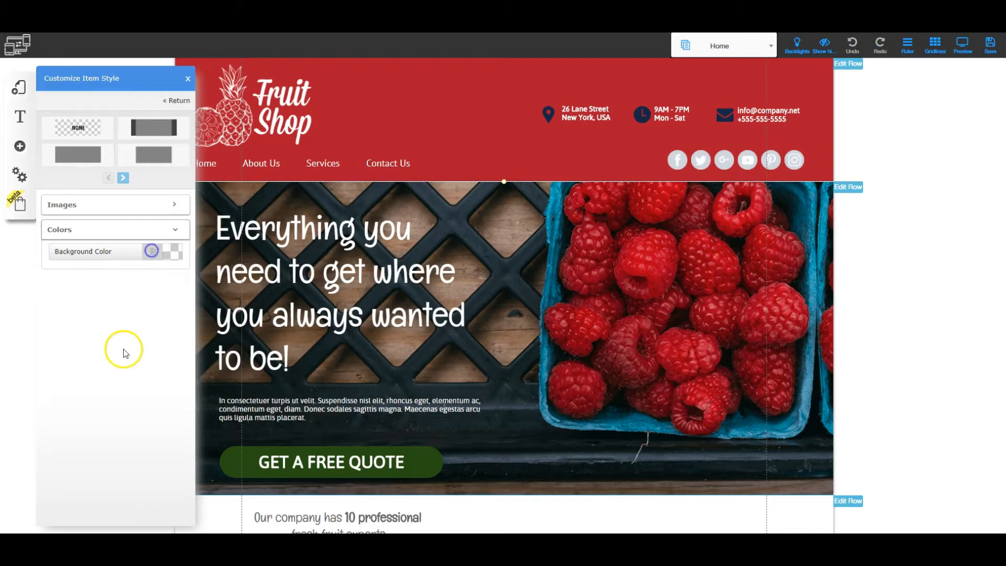
click(188, 80)
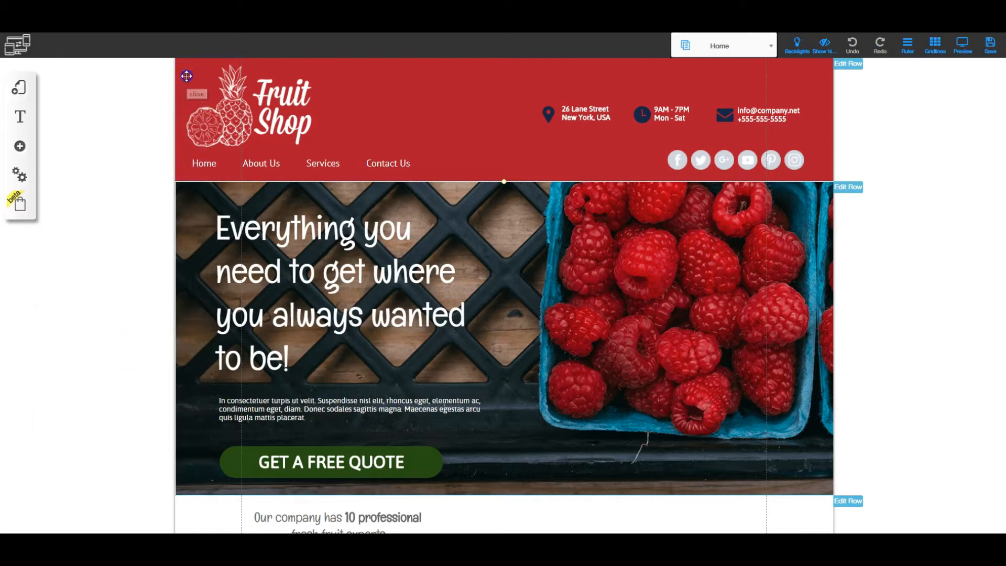
- Remove the background color from the footer's appearance
scroll(551, 341, down, 2)
scroll(551, 341, down, 20)
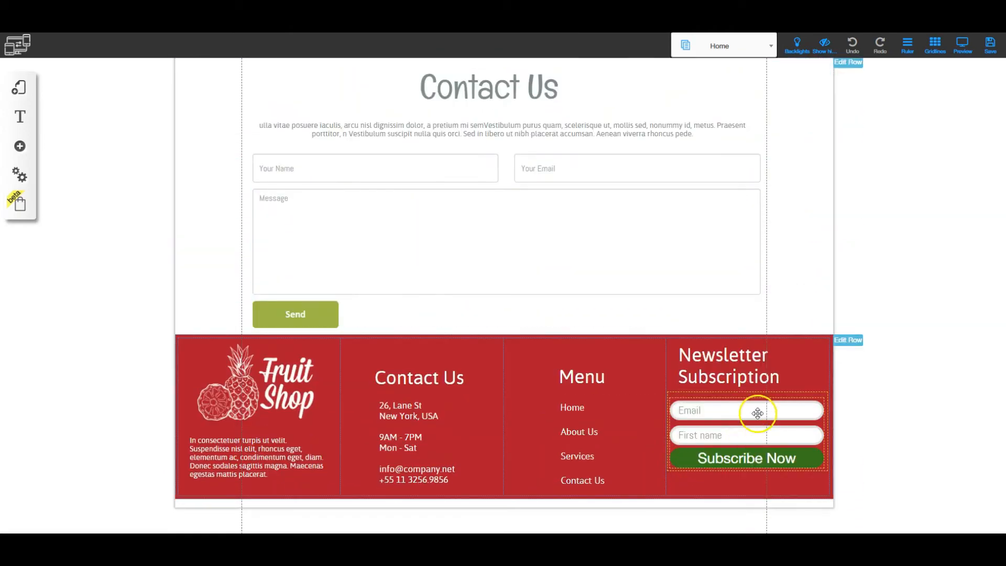
click(848, 340)
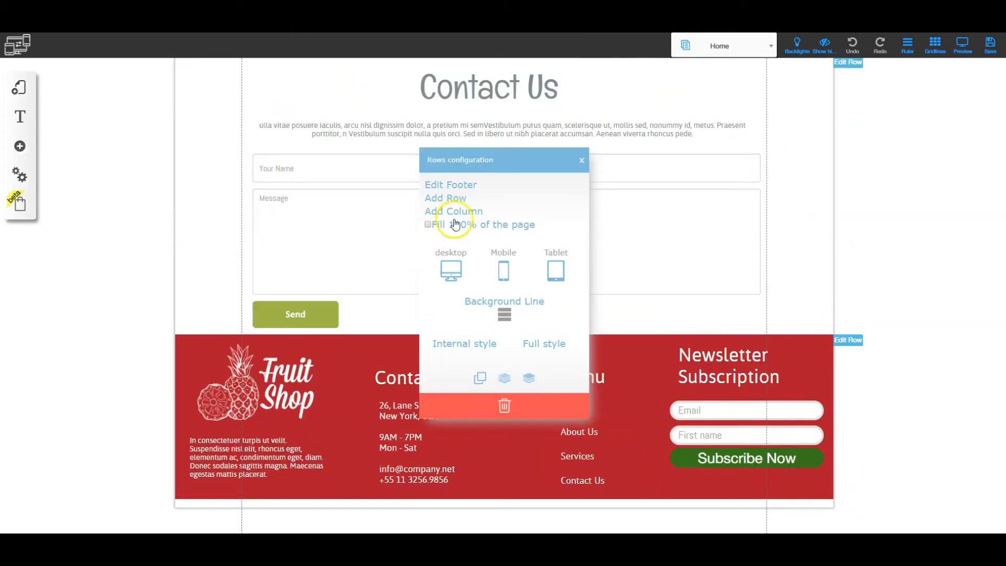
click(460, 184)
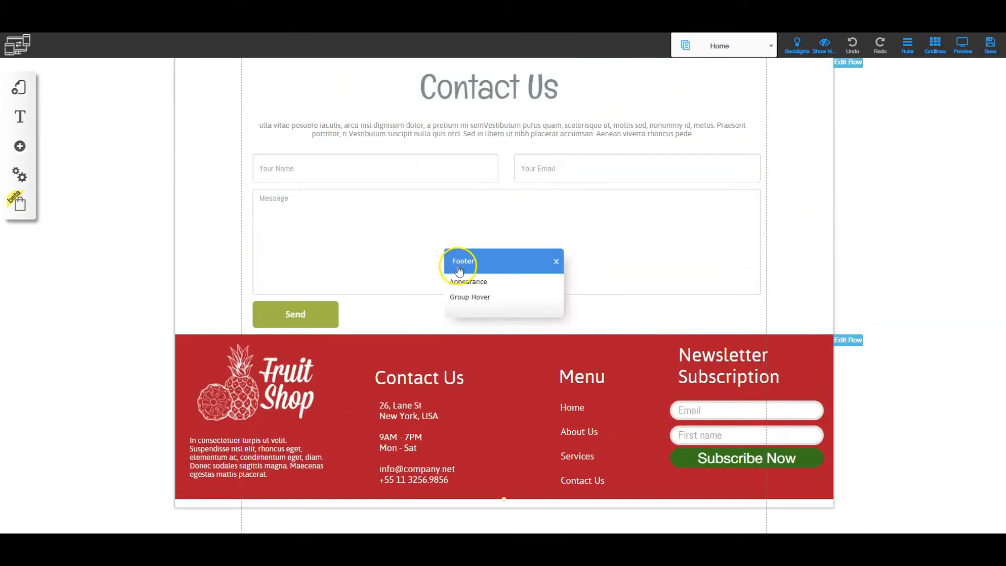
click(463, 280)
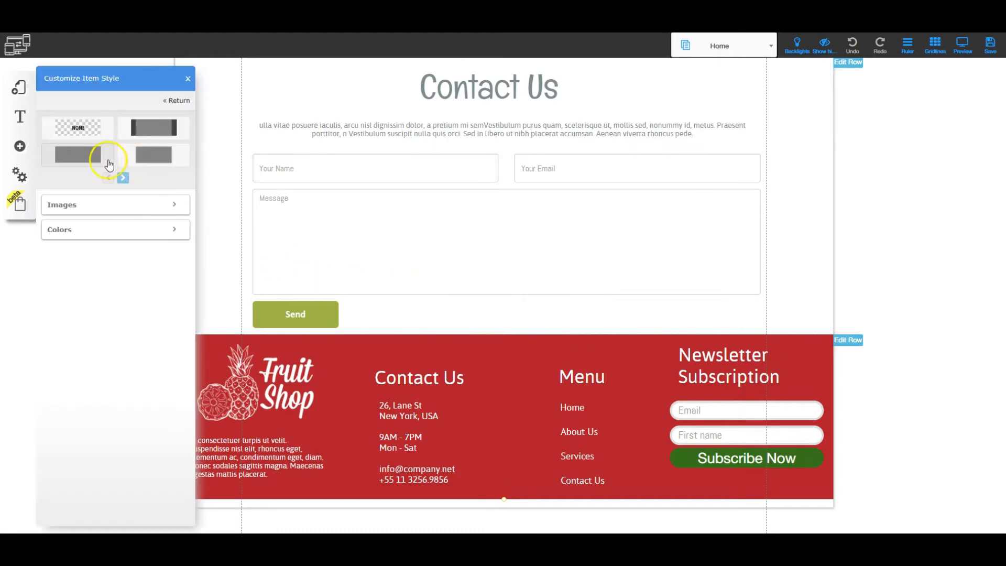
click(175, 229)
click(153, 253)
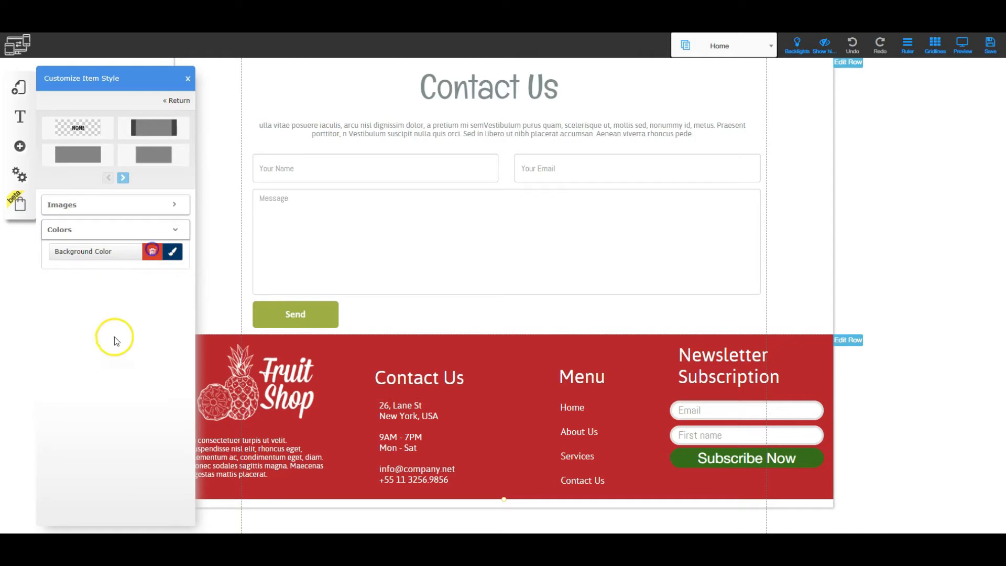
click(188, 78)
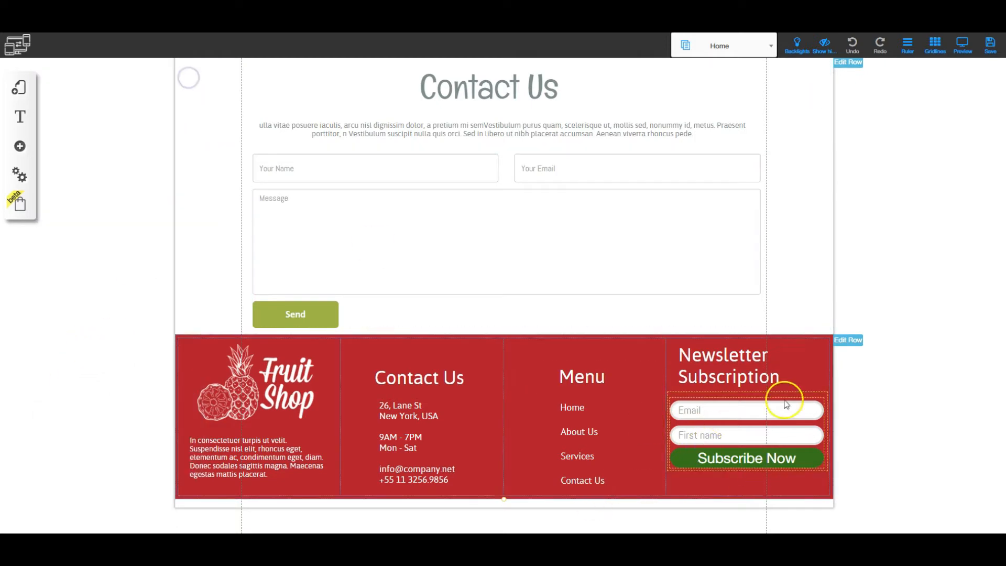
- Save the site changes and dismiss the alert
click(990, 49)
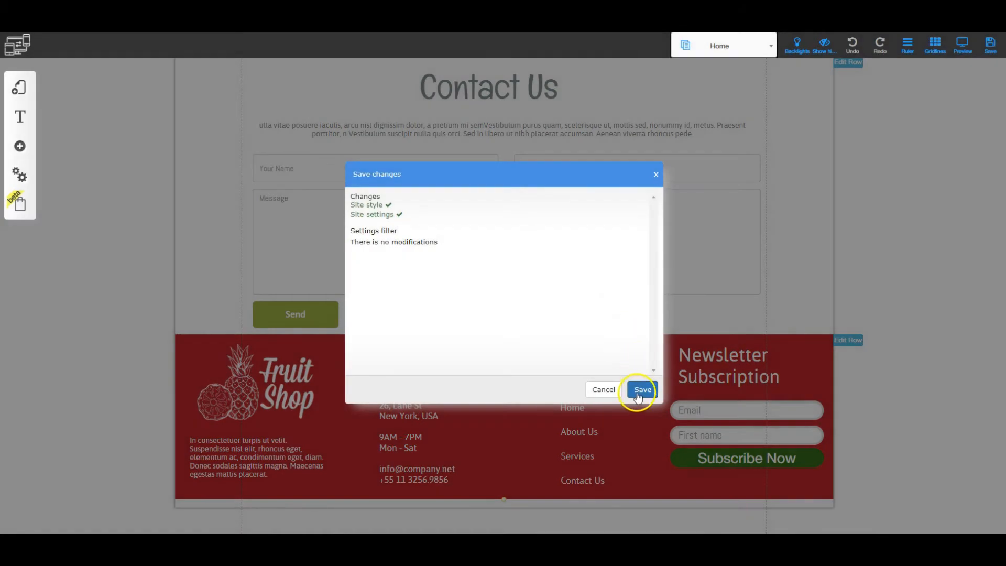
click(641, 390)
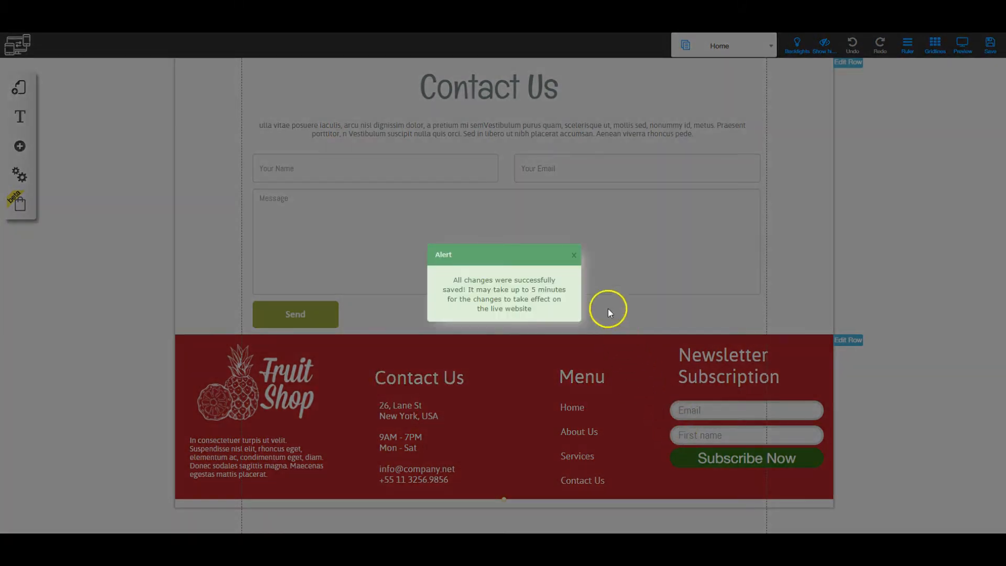
click(574, 255)
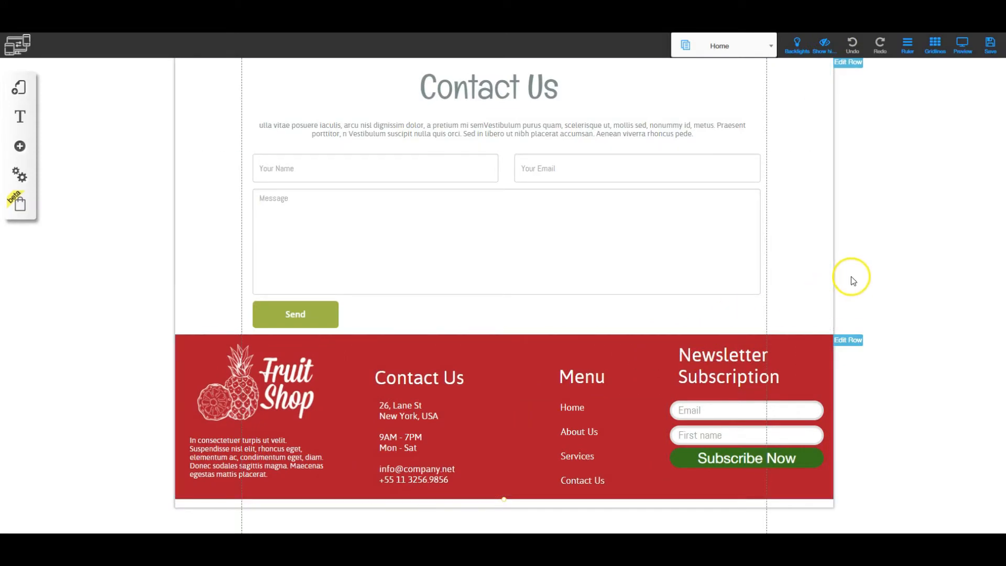
- Duplicate the header row that holds the Fruit Shop logo, menu and contact details
scroll(850, 282, up, 10)
scroll(852, 320, up, 10)
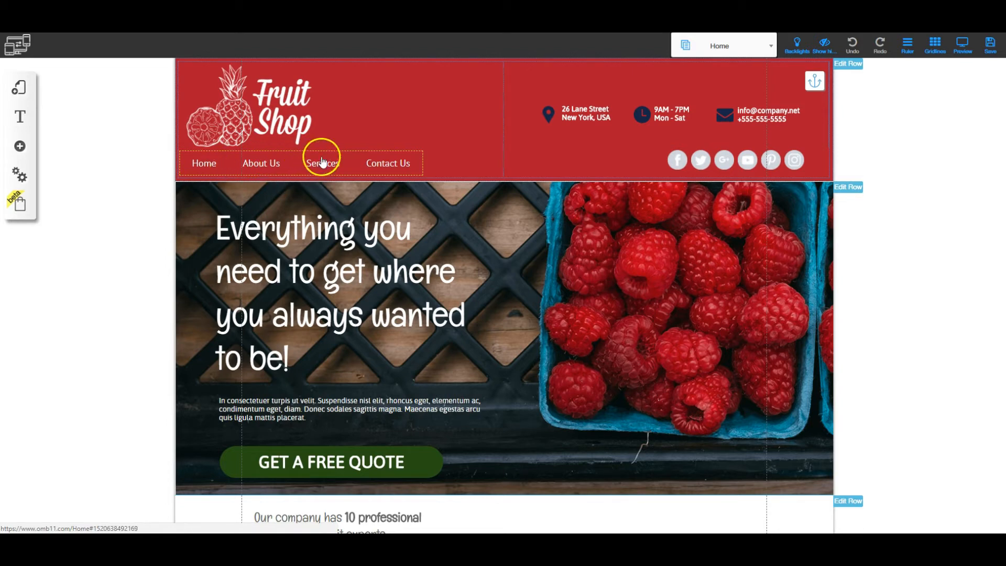
click(849, 65)
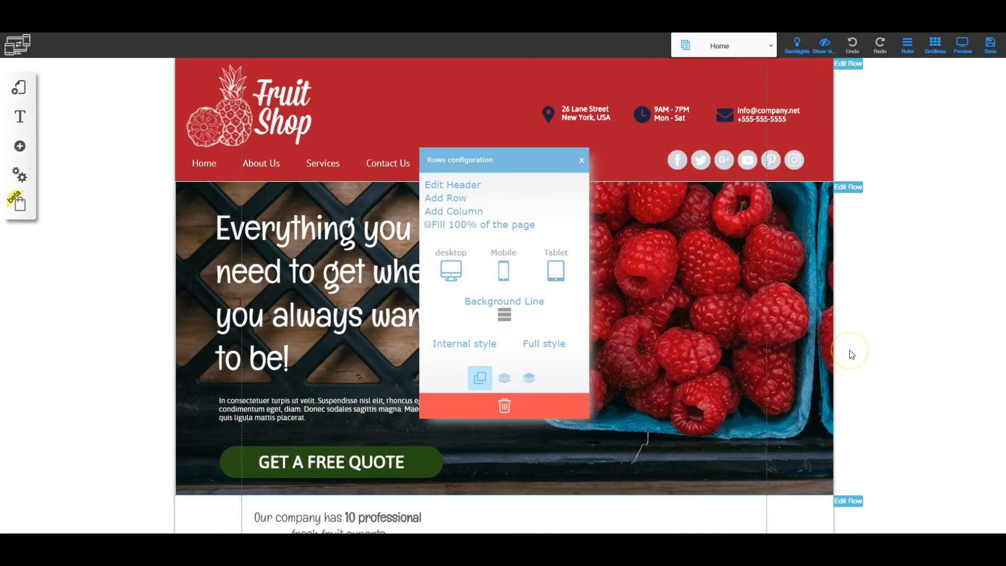
click(480, 378)
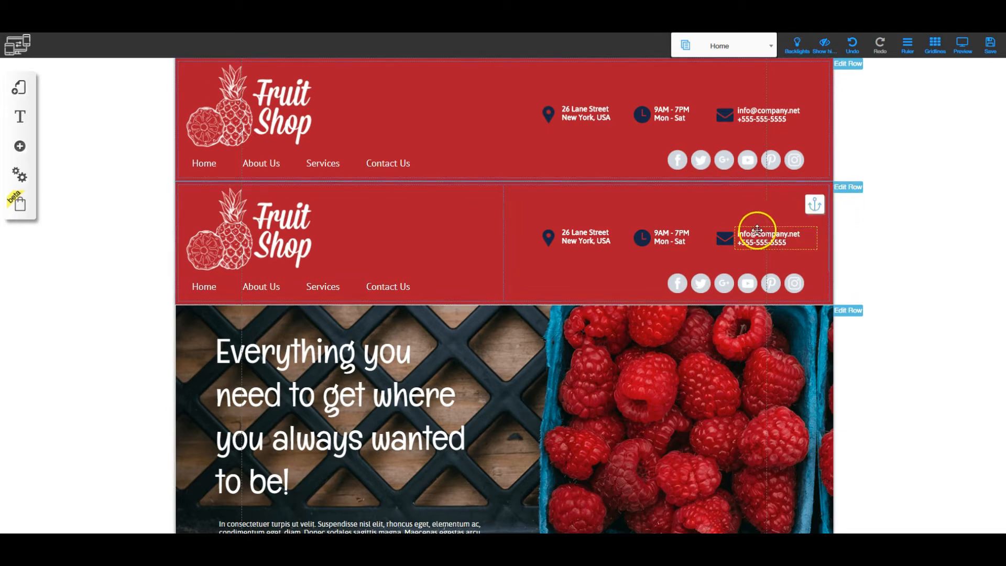
- Delete the address, hours, contact details and social icons from the duplicated header row
click(547, 238)
click(579, 239)
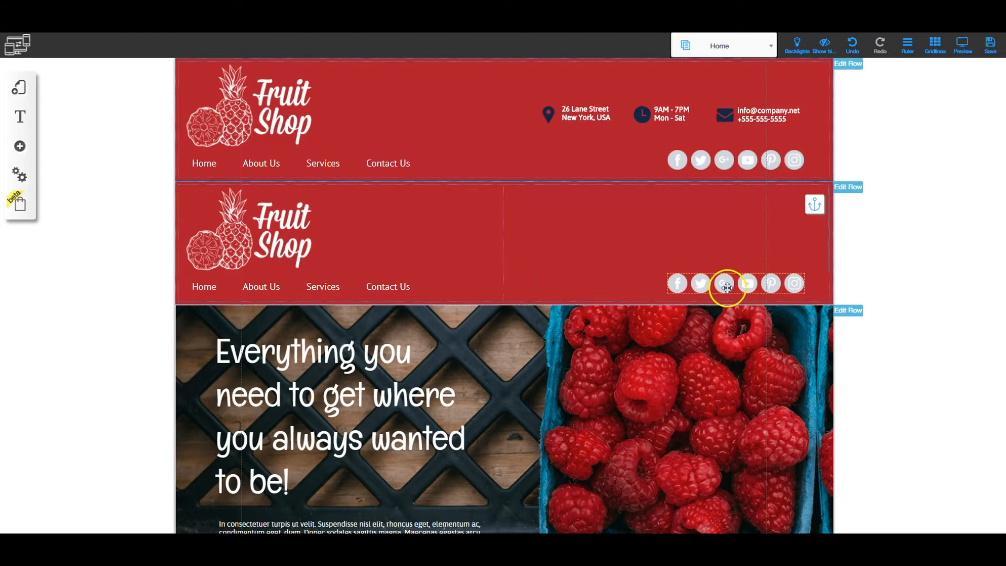
click(727, 288)
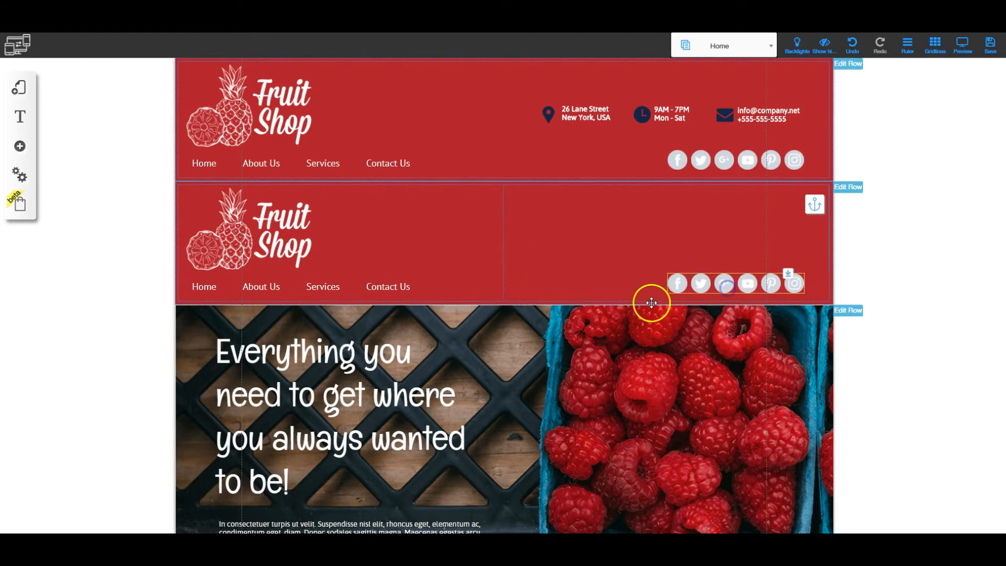
key(Delete)
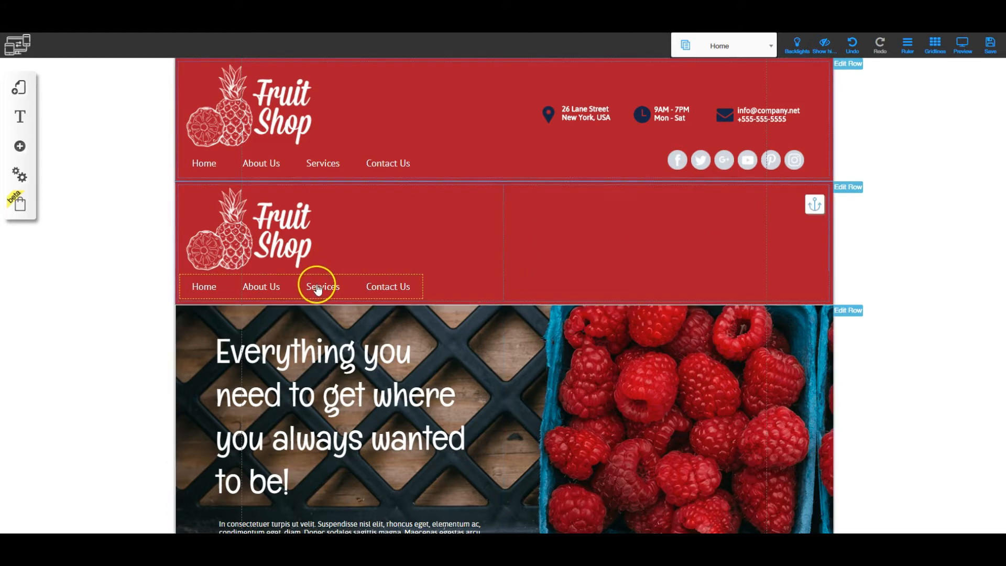
- Move the navigation menu into the second column of the duplicated header and shorten the row to fit the logo
drag(308, 287, 651, 206)
click(638, 290)
click(638, 288)
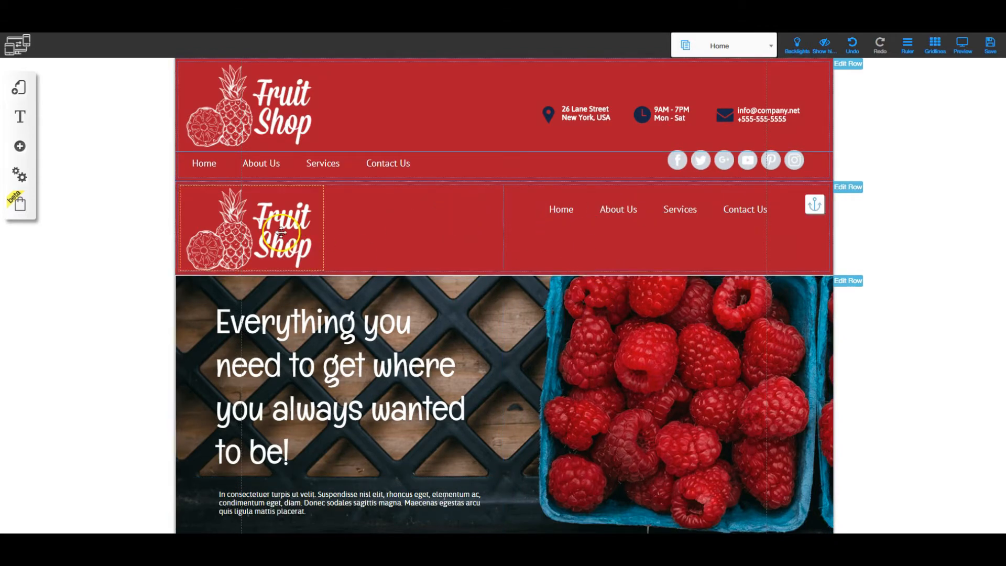
- Enable Center in Mobile for the Fruit Shop logo in the duplicated header row
click(25, 153)
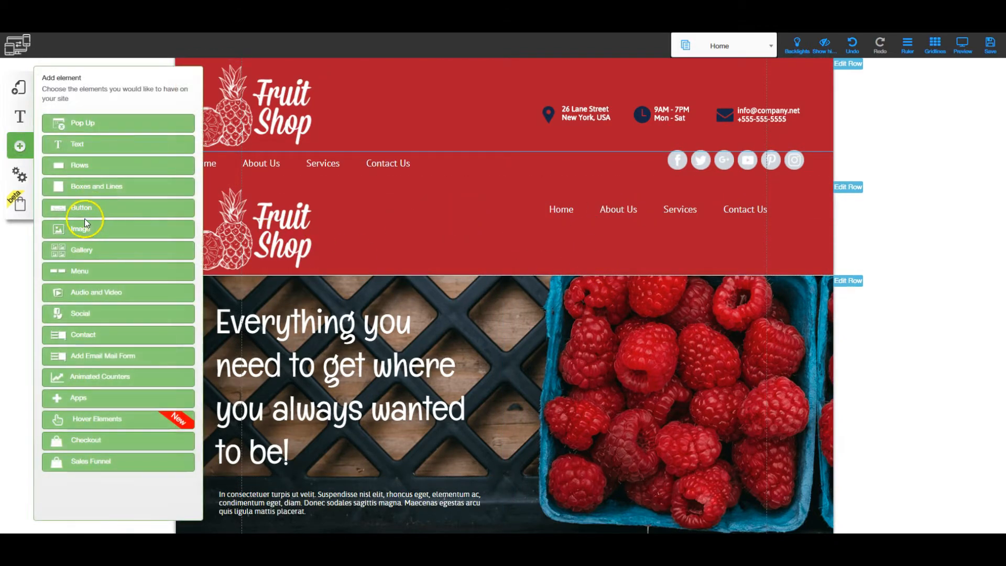
drag(83, 237, 231, 198)
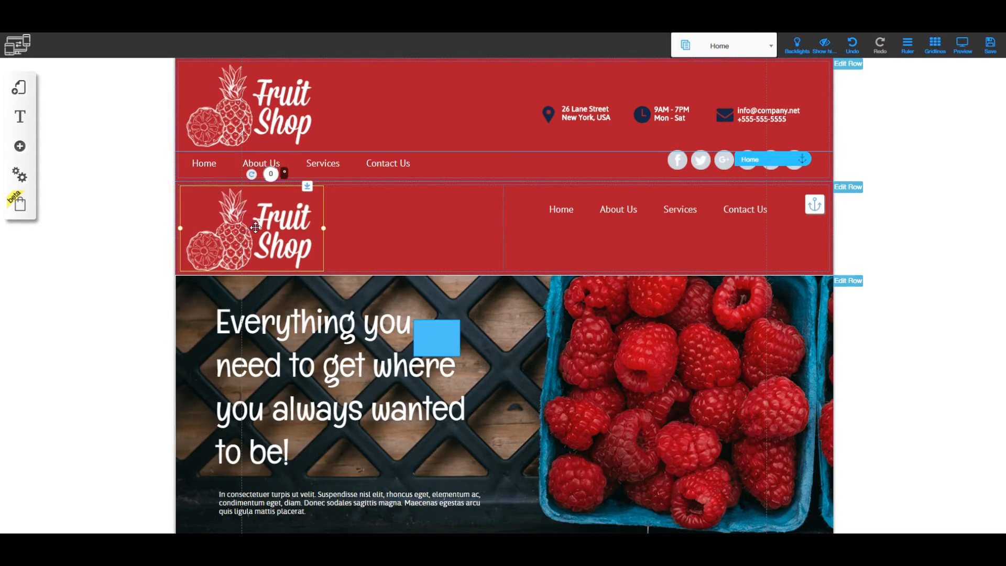
right_click(258, 226)
click(474, 322)
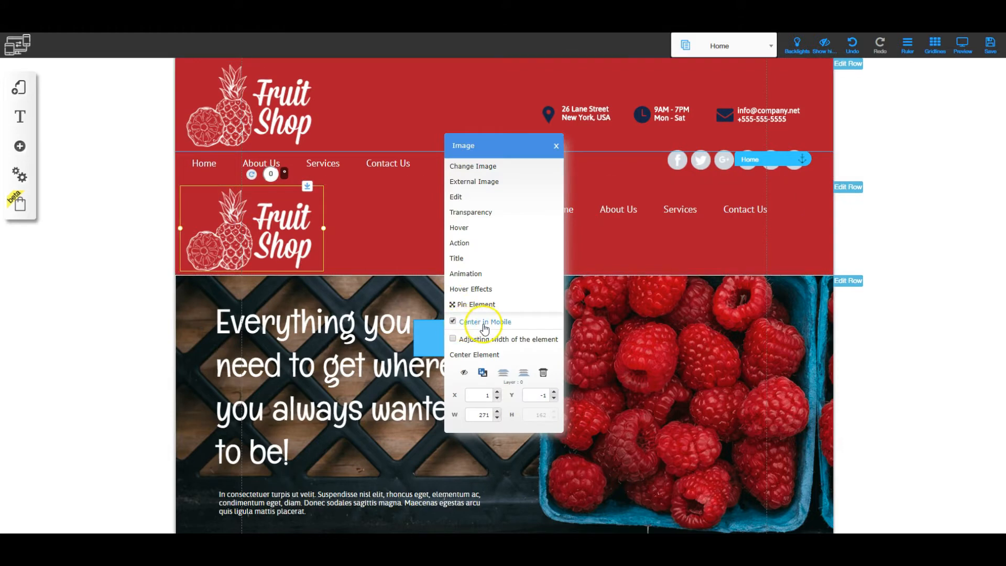
click(556, 148)
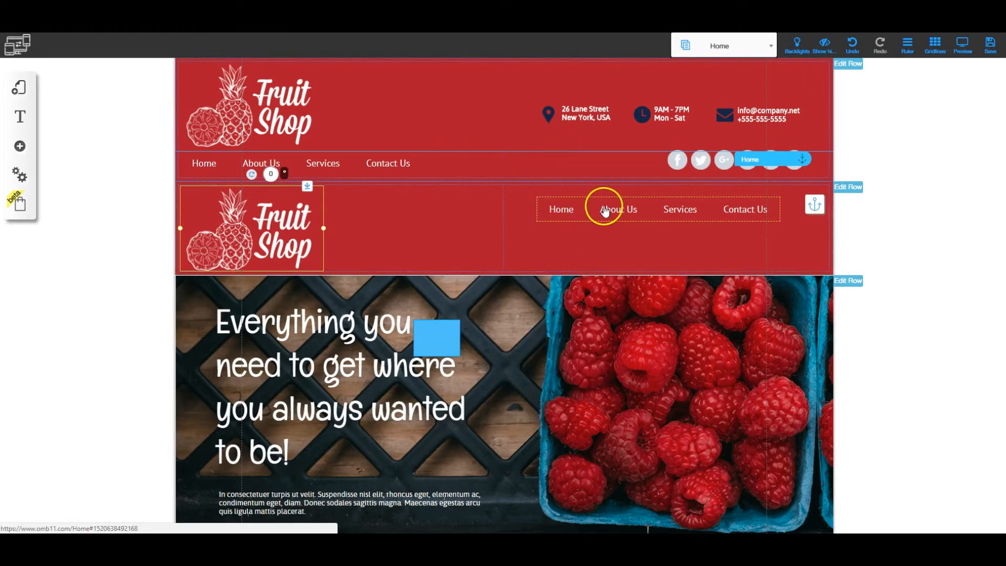
- Turn the duplicated header's menu into a burger menu with the Default theme and move it toward the middle of its column
drag(603, 207, 613, 202)
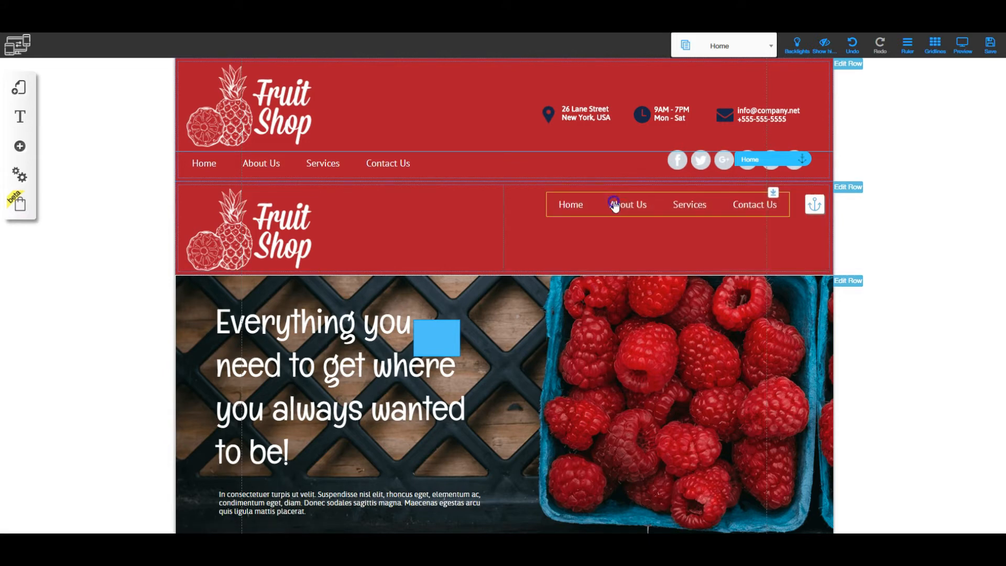
right_click(616, 203)
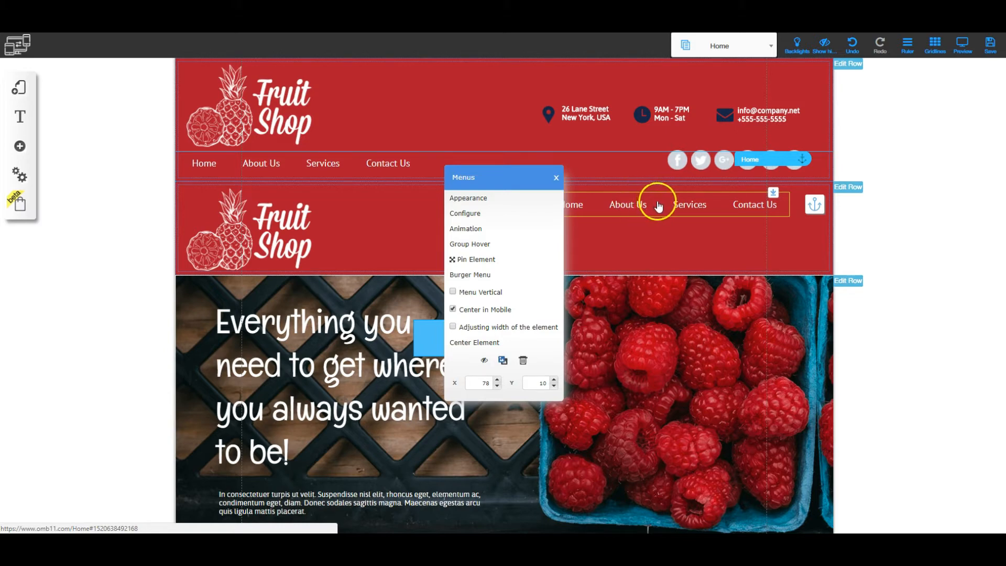
click(475, 276)
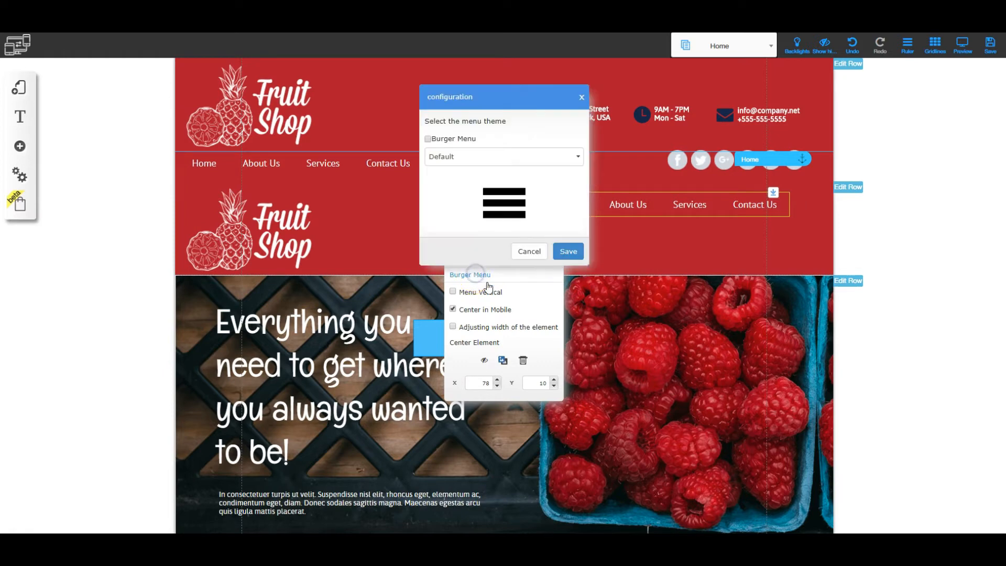
click(428, 140)
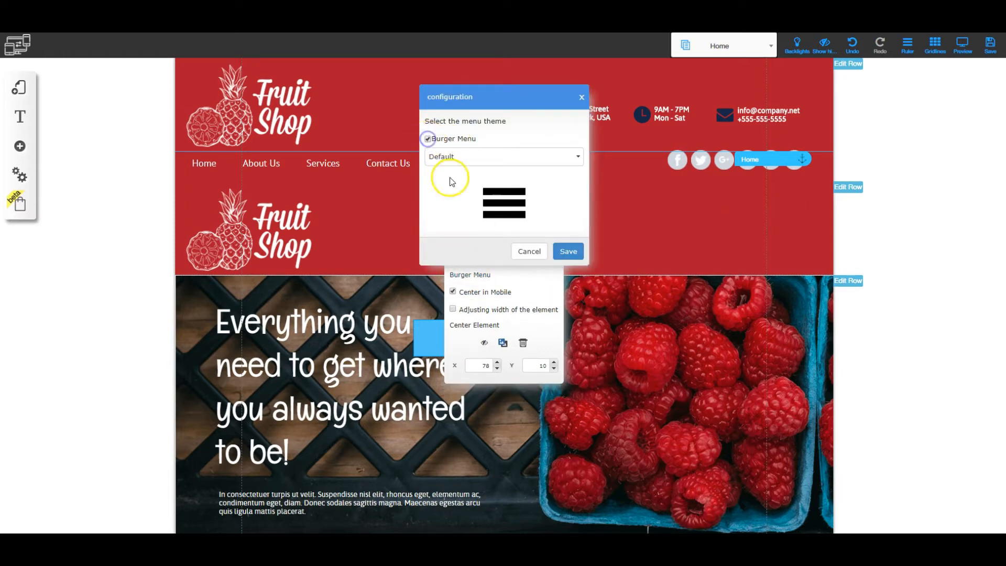
click(498, 157)
click(506, 179)
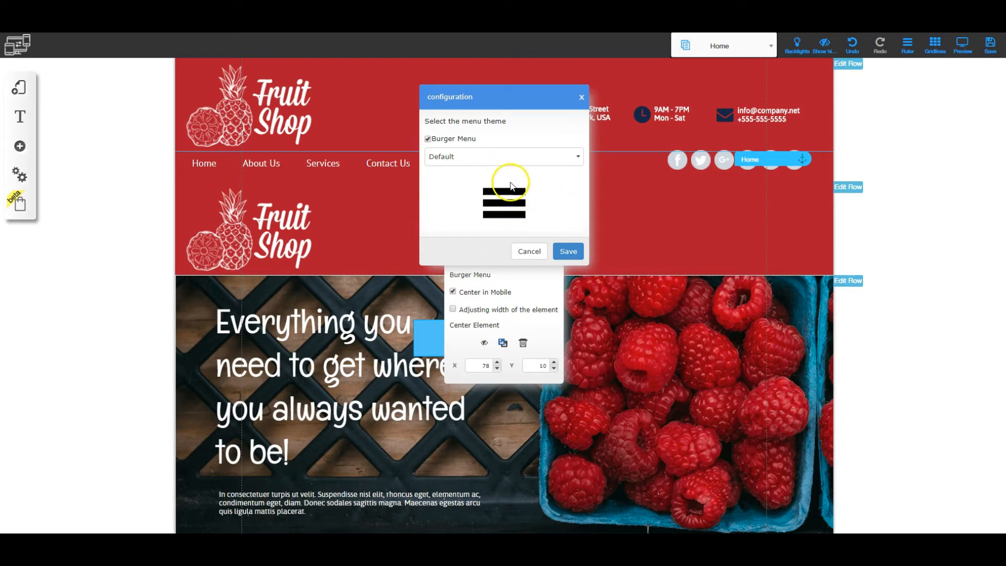
click(568, 252)
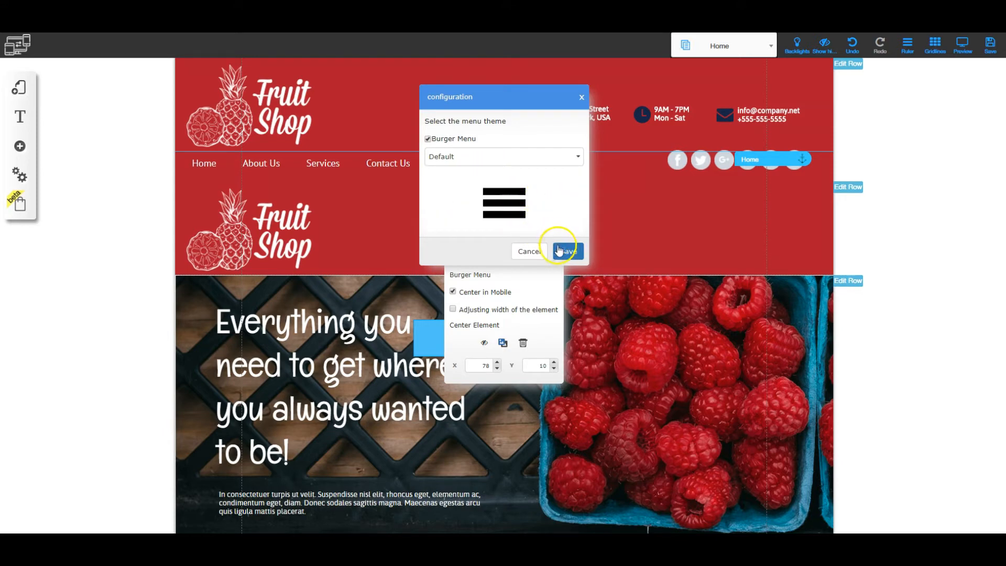
click(556, 179)
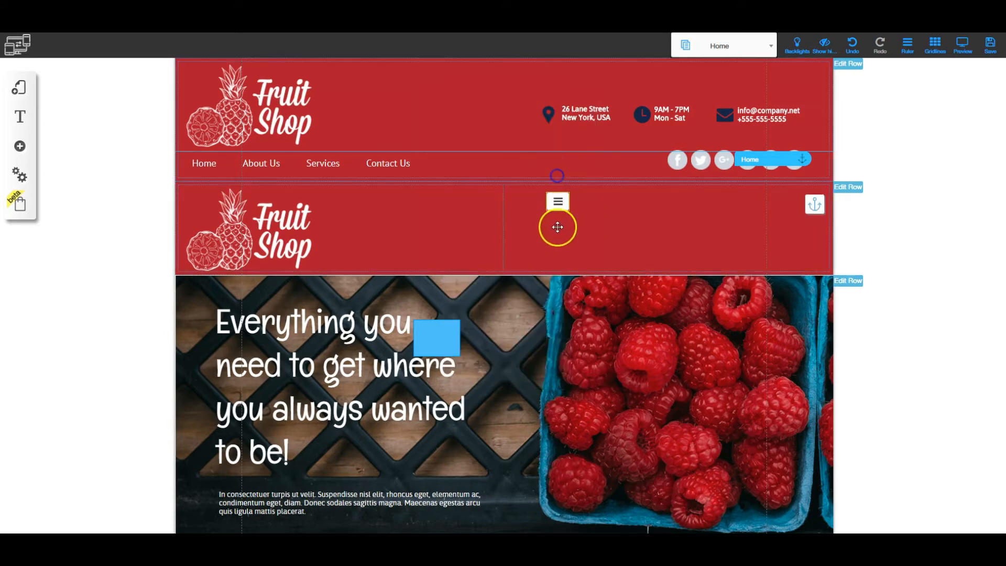
drag(557, 203, 634, 205)
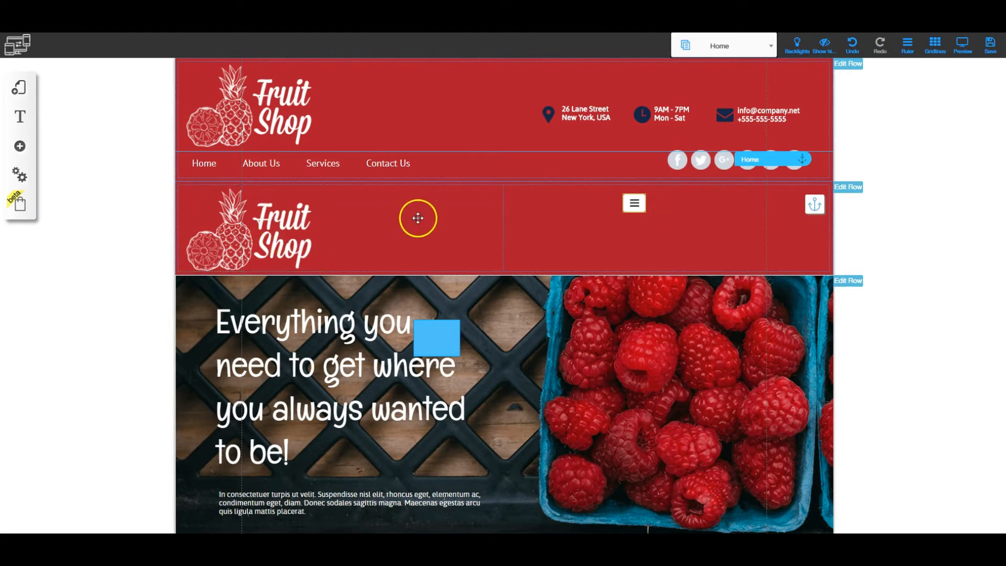
- Narrow the logo column in the duplicated header row to a width of 3 columns
click(476, 245)
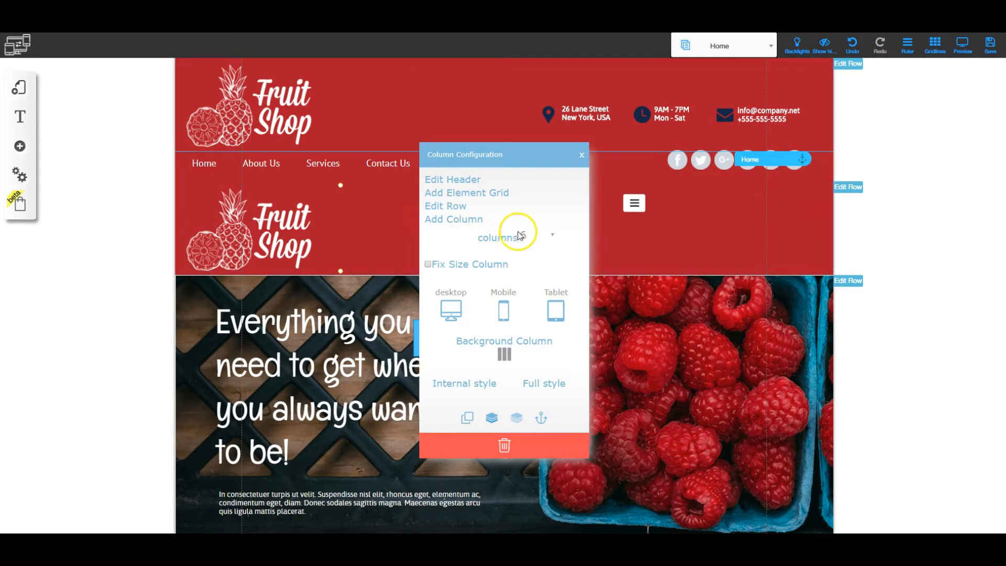
click(553, 236)
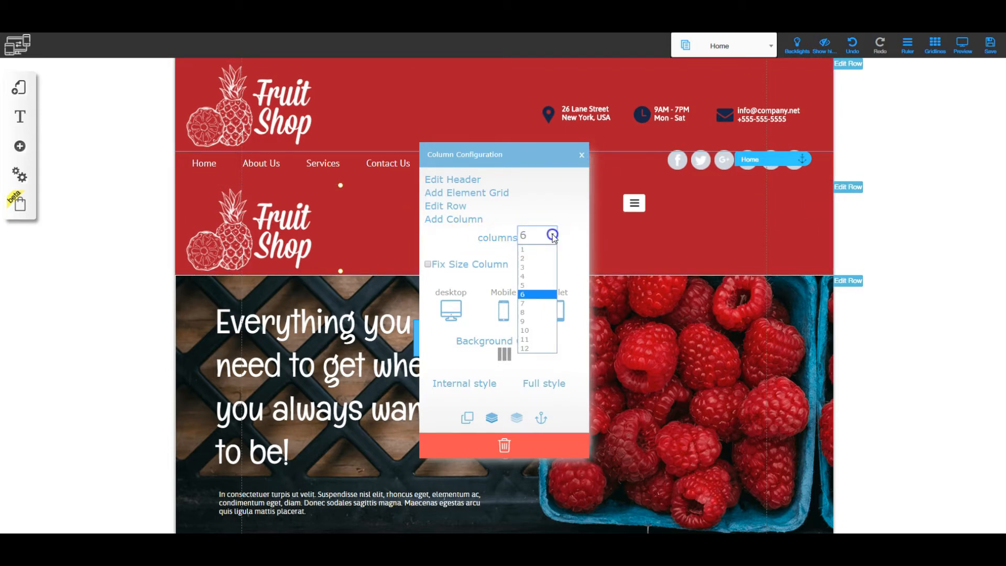
click(535, 276)
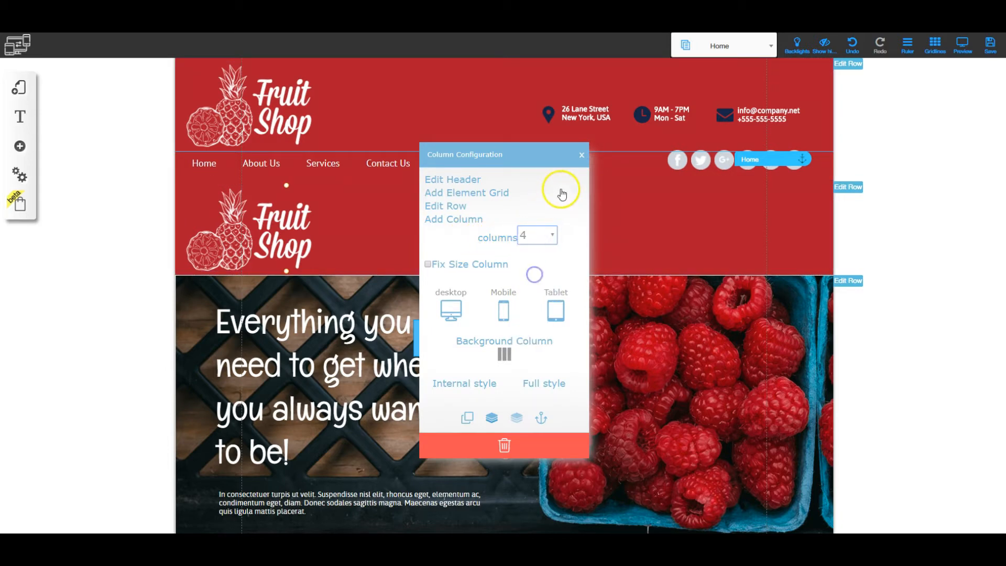
click(581, 155)
drag(336, 216, 286, 227)
click(356, 212)
click(513, 219)
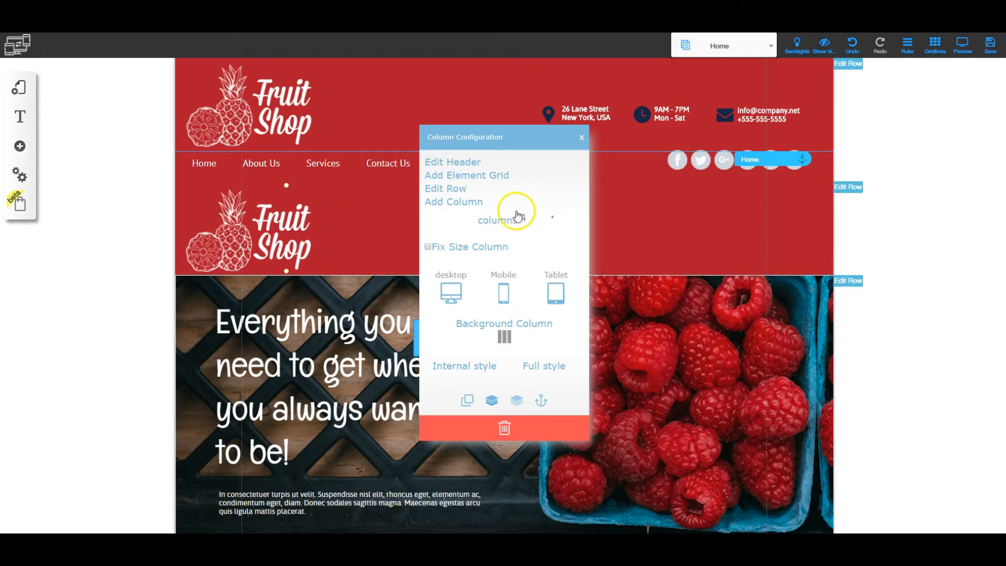
click(531, 248)
click(581, 137)
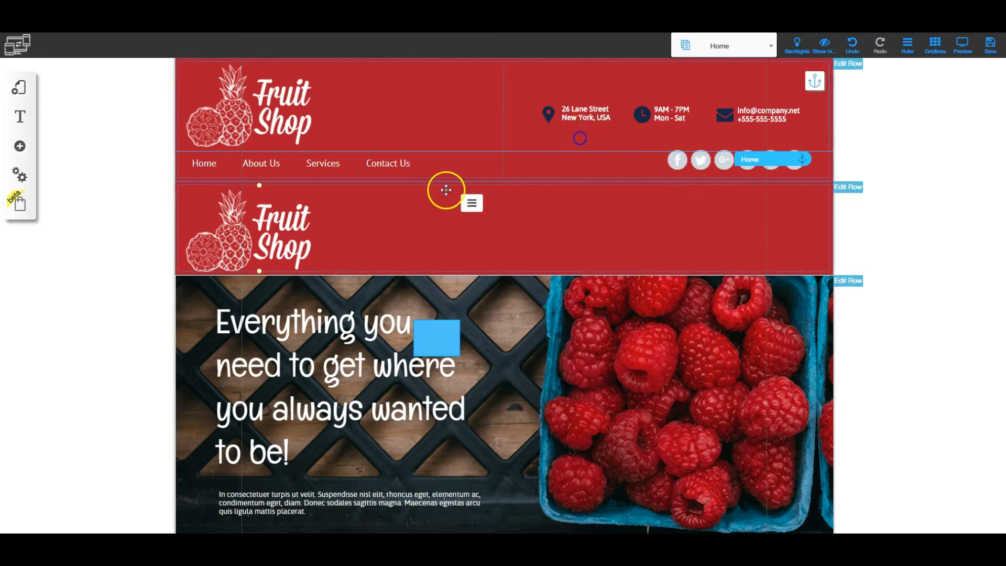
- Set the burger menu's column in the duplicated header to width 1, parking the menu over the logo meanwhile and moving it back
click(276, 220)
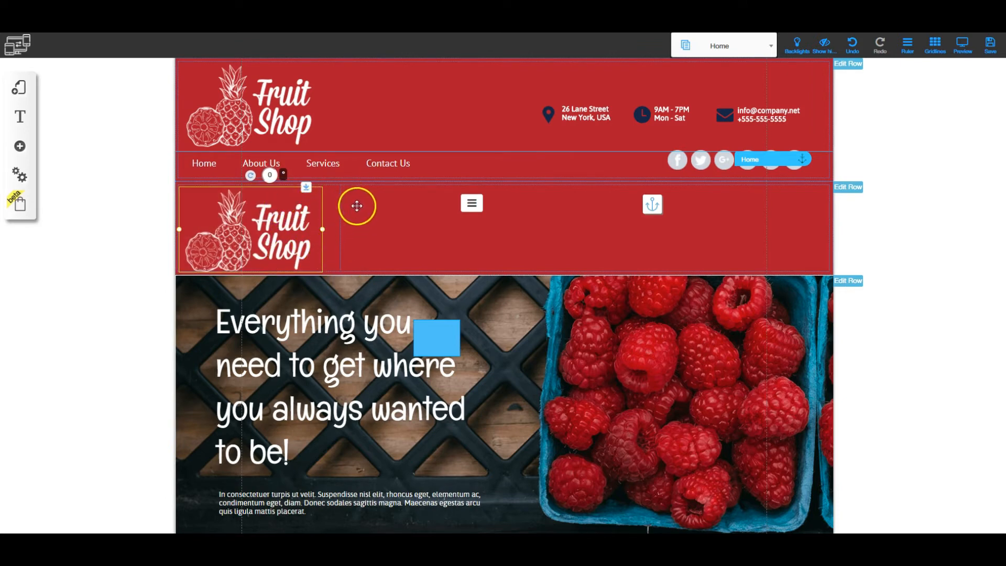
mouse_move(470, 203)
mouse_down()
mouse_move(576, 222)
mouse_move(511, 237)
mouse_move(514, 218)
mouse_move(468, 209)
mouse_up()
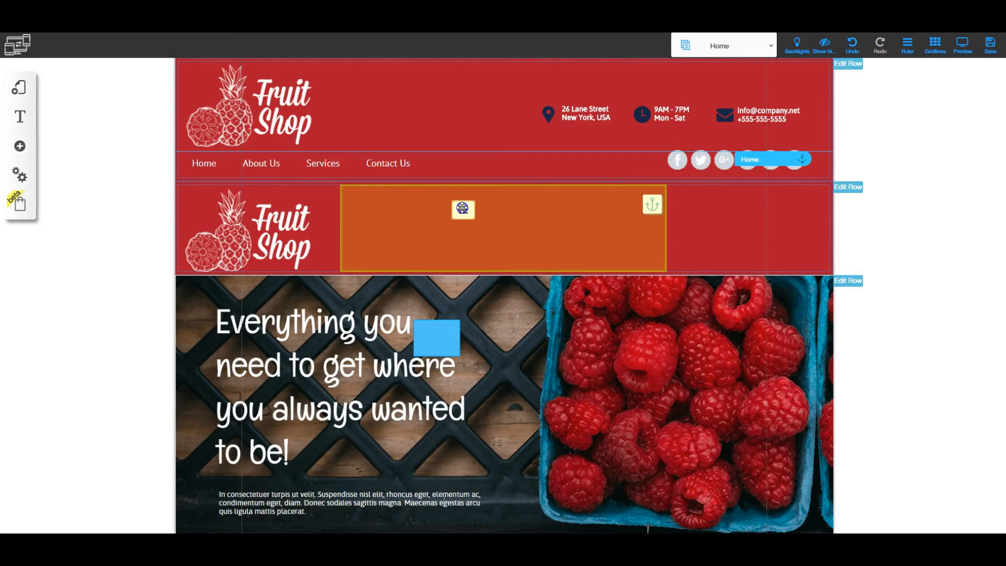
drag(456, 213, 268, 223)
click(489, 223)
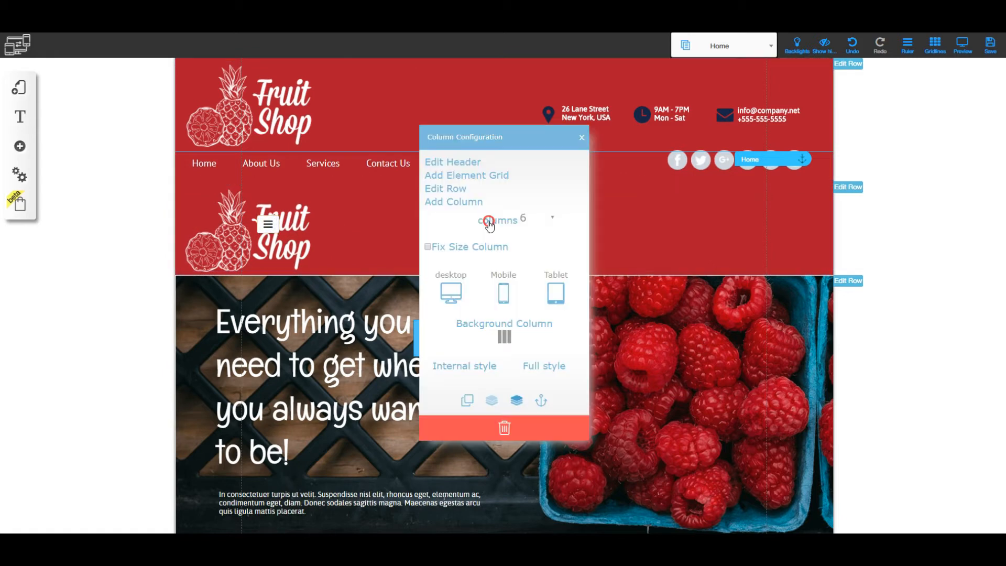
click(545, 217)
click(539, 231)
click(506, 424)
drag(277, 230, 375, 209)
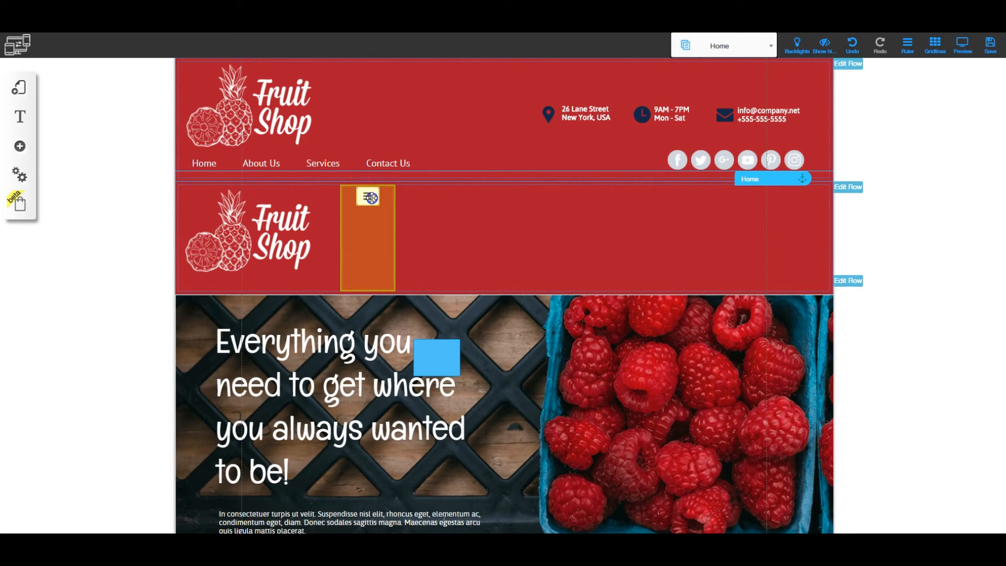
drag(371, 197, 369, 199)
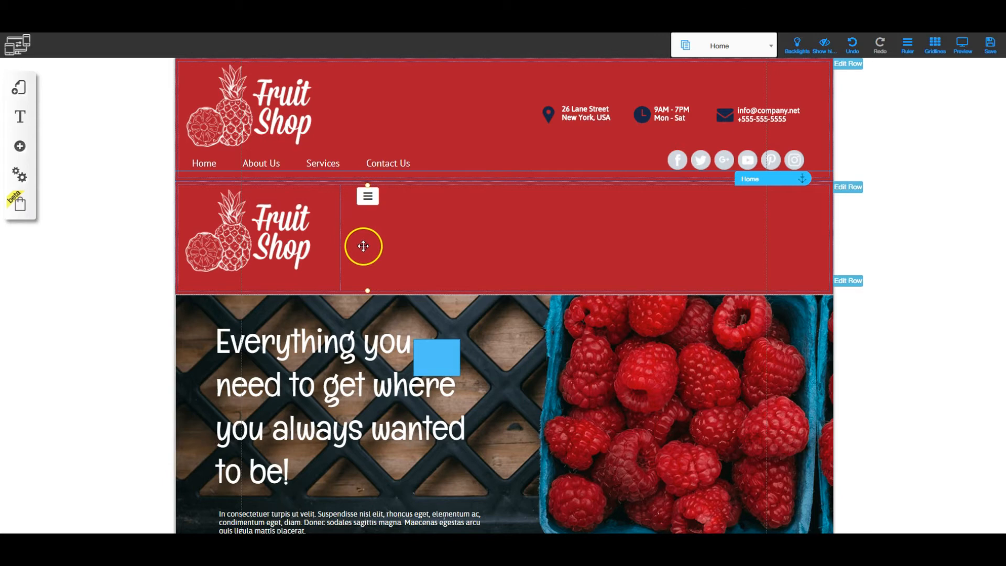
- Add an empty third column to the duplicated header row and set its width to 8
click(846, 187)
click(625, 233)
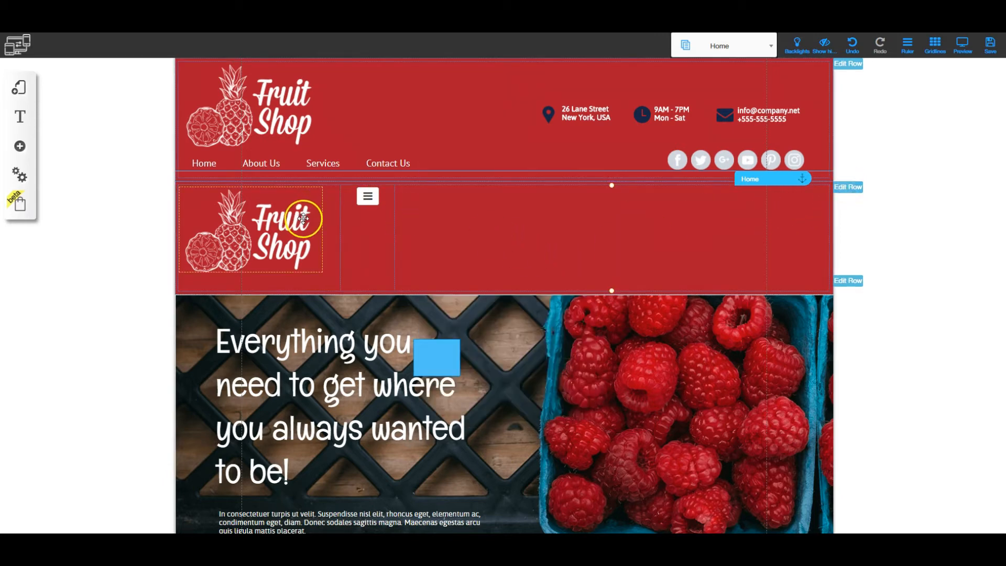
click(326, 210)
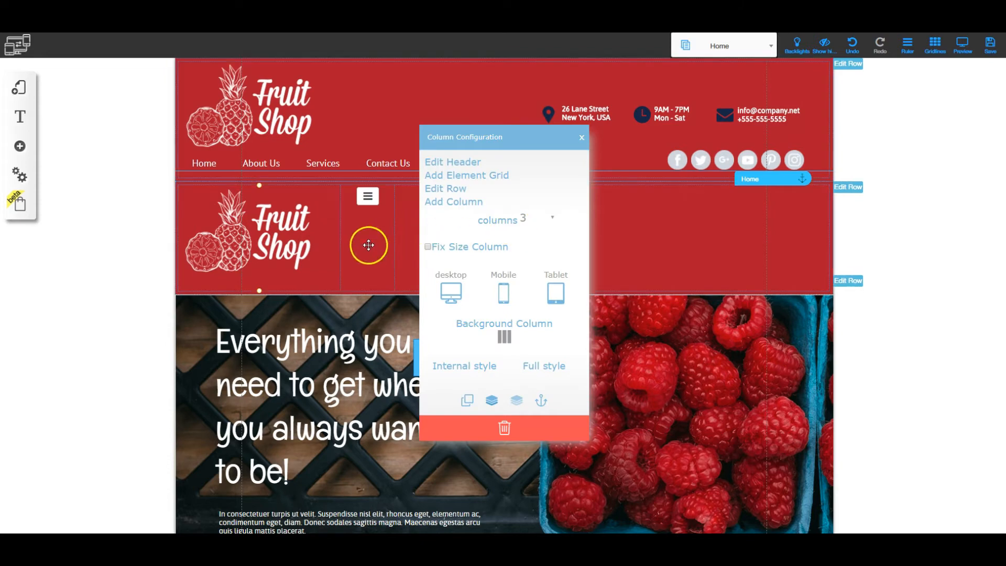
click(574, 182)
click(582, 141)
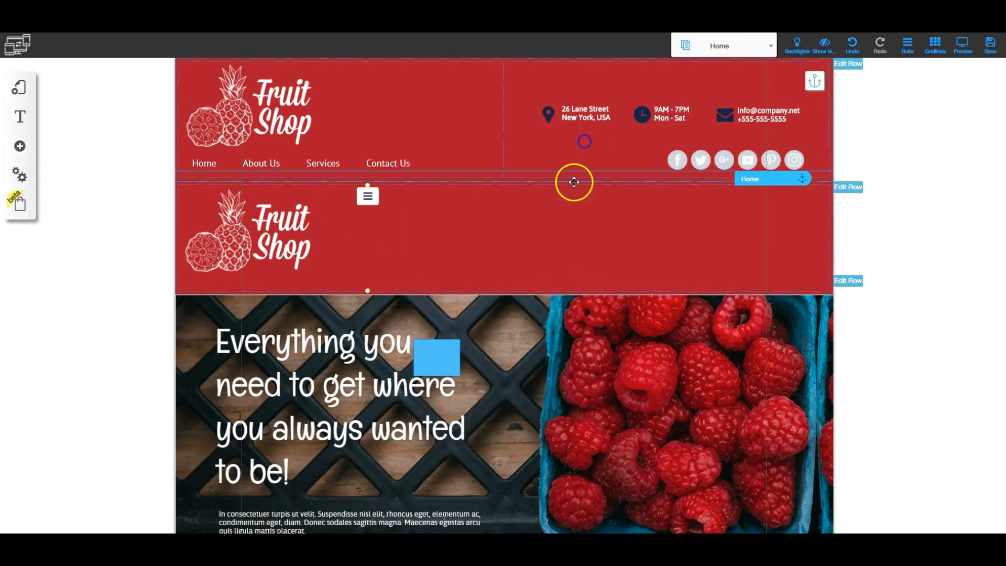
click(565, 240)
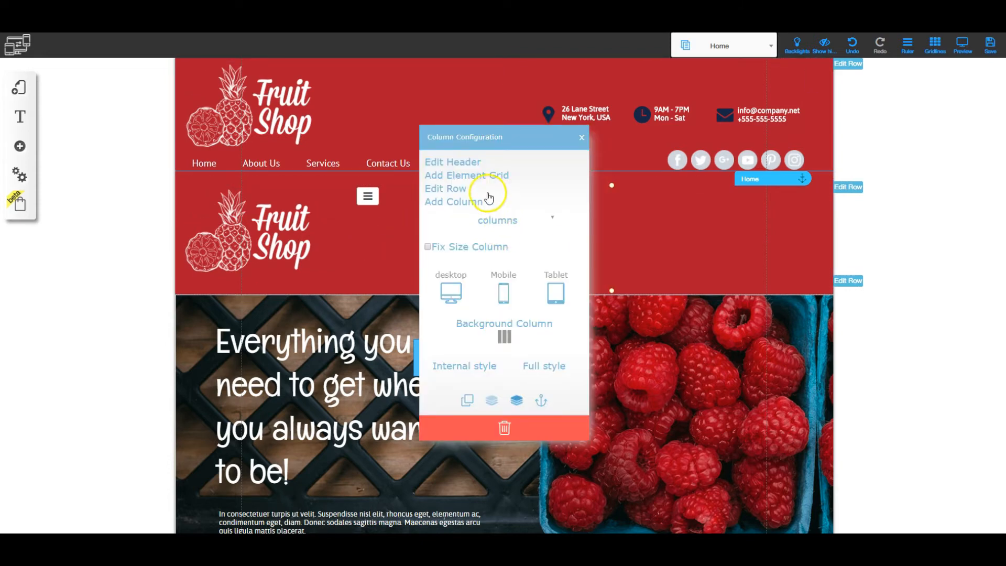
click(545, 226)
click(533, 292)
click(582, 139)
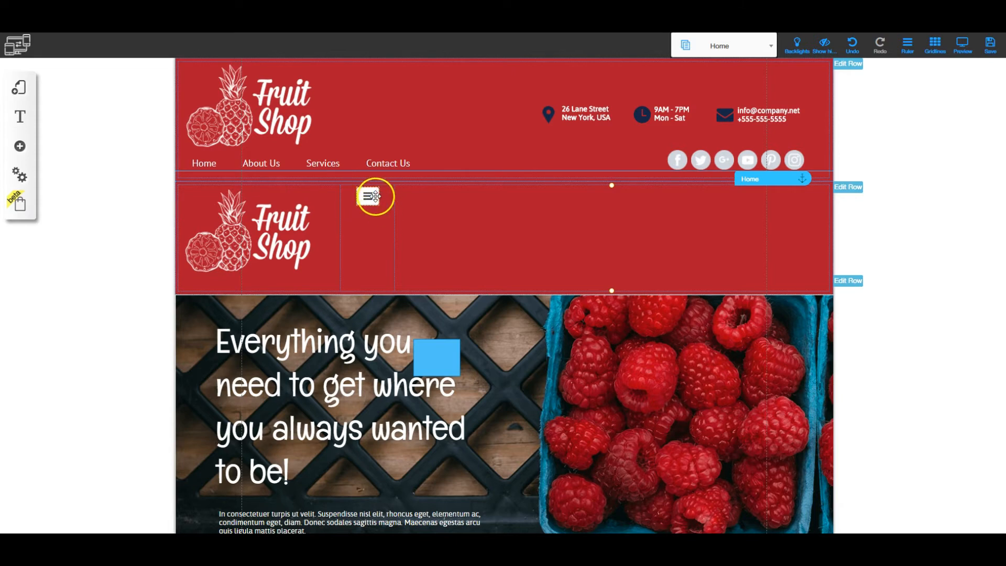
- Hide the empty third column of the duplicated header row on mobile
click(577, 234)
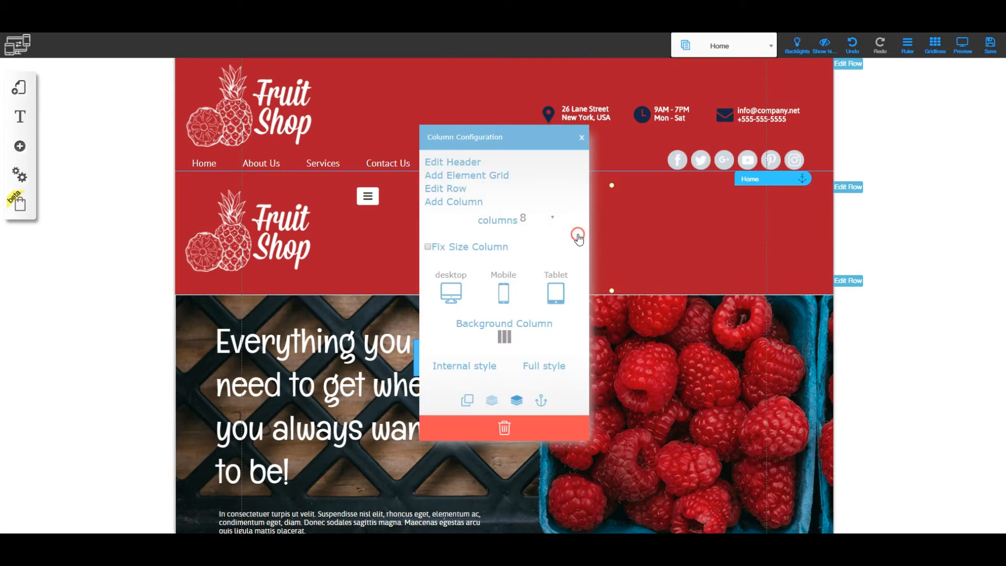
click(504, 291)
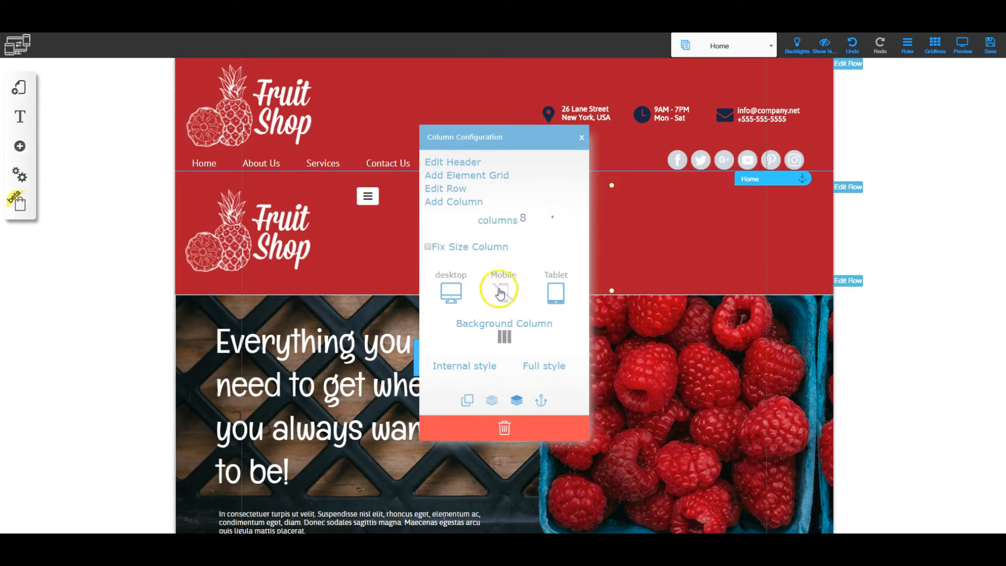
click(583, 138)
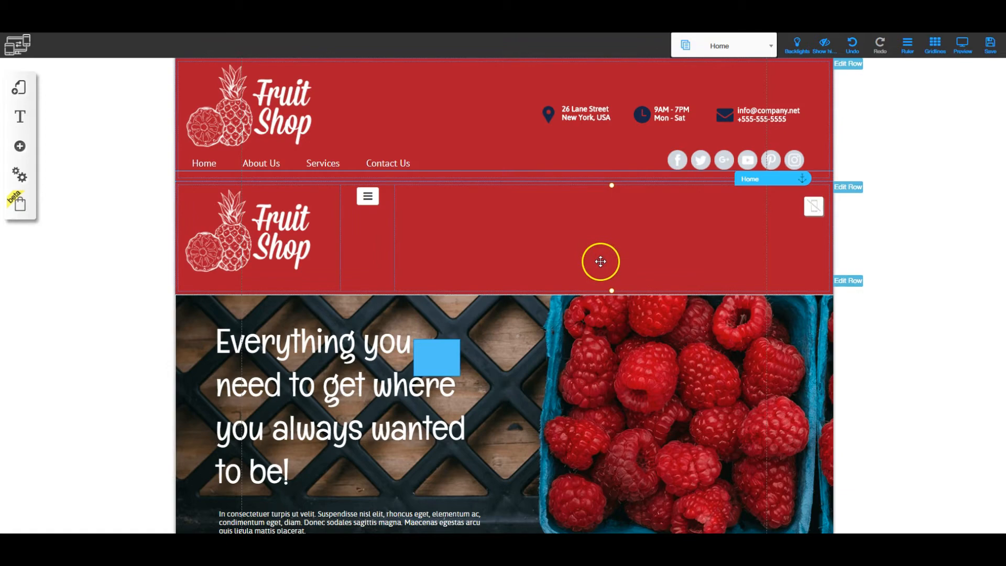
click(989, 44)
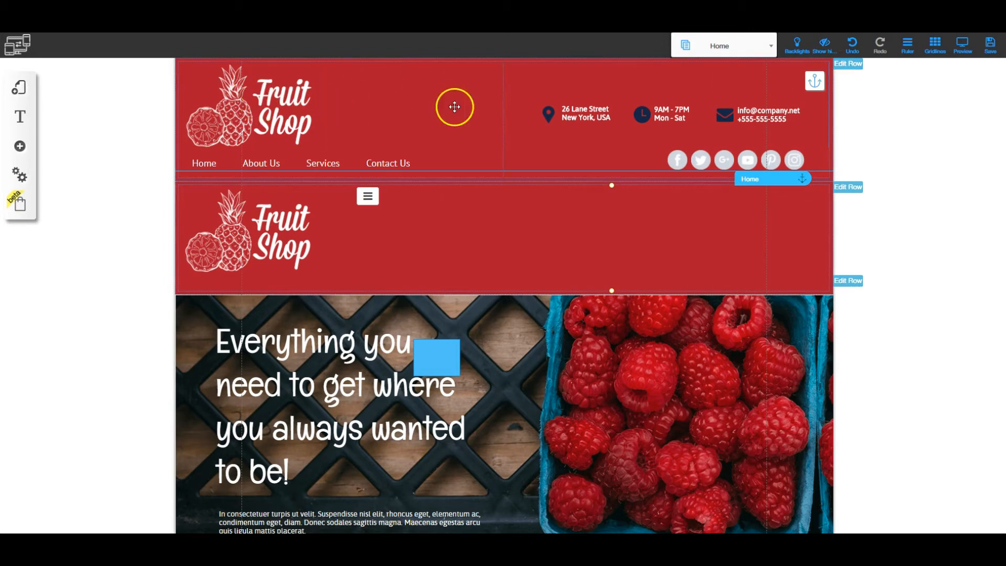
- Hide the original header row on mobile and save the default layout changes
click(847, 64)
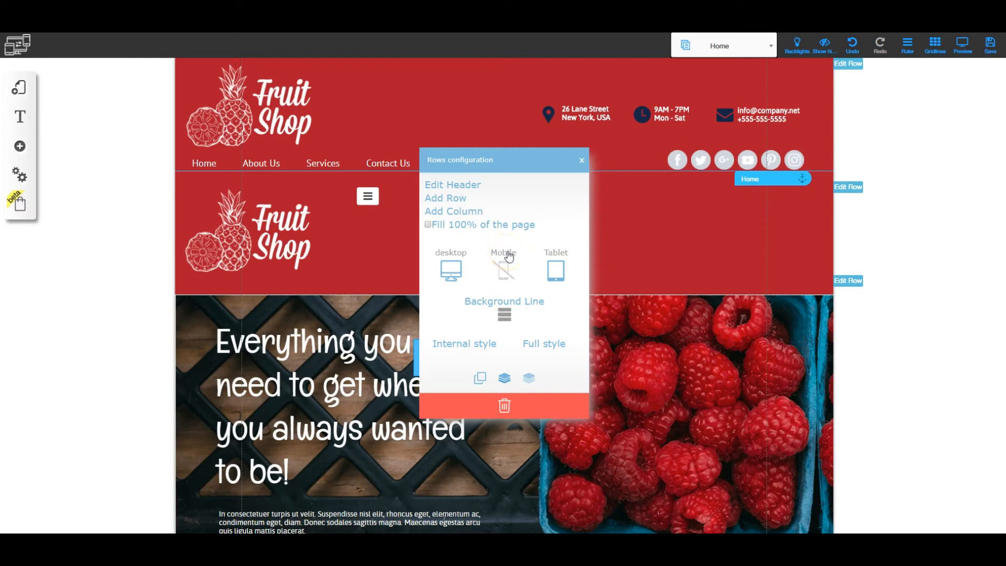
click(579, 163)
click(988, 47)
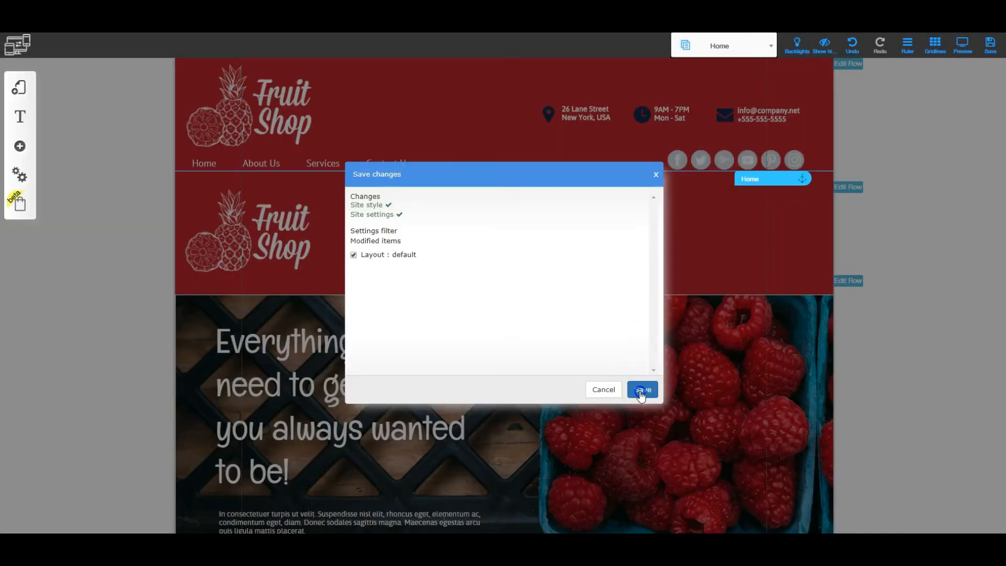
click(642, 387)
click(574, 254)
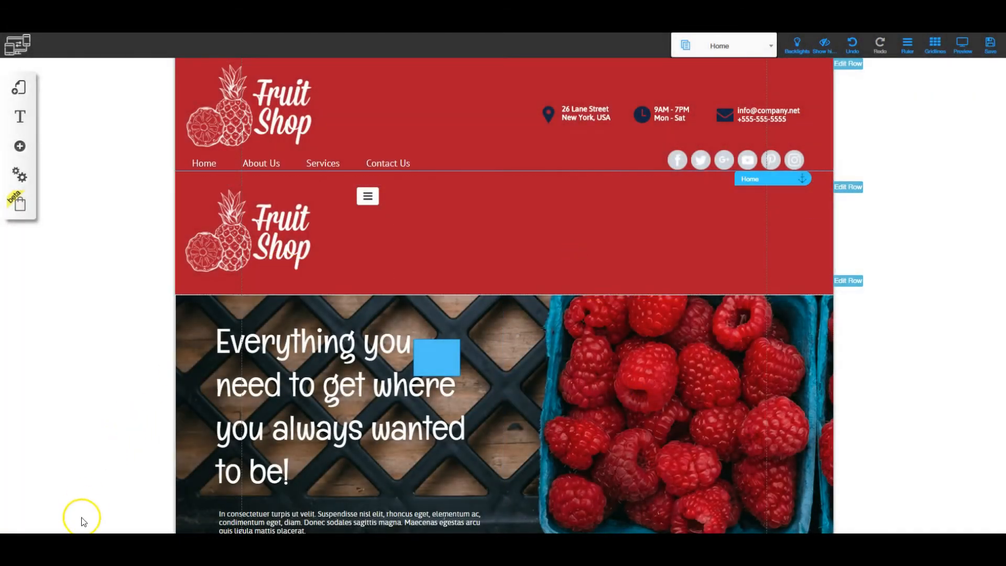
- Switch to the narrow Chrome window and check the mobile header and hero section of the live site
click(148, 493)
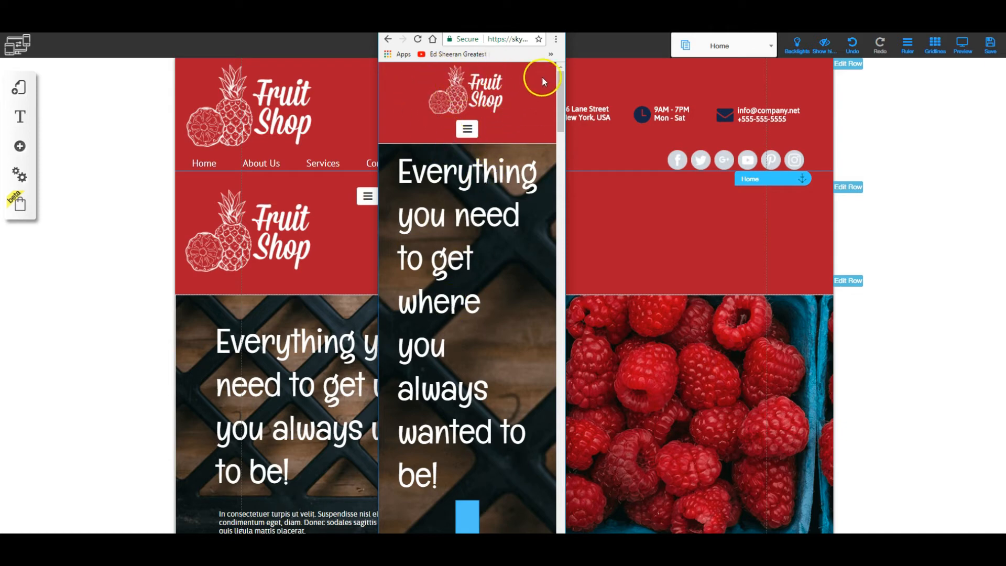
scroll(480, 382, down, 5)
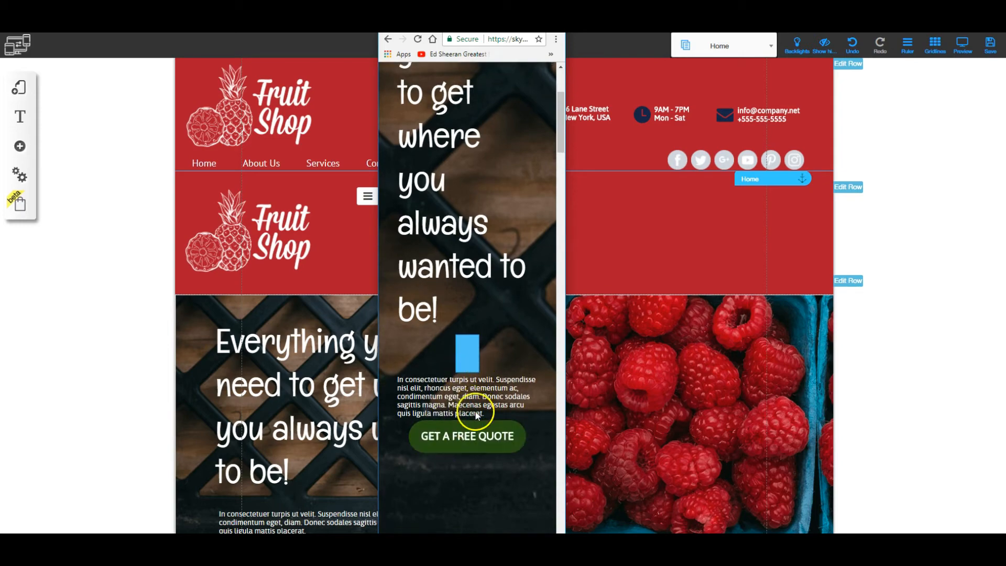
scroll(476, 416, down, 2)
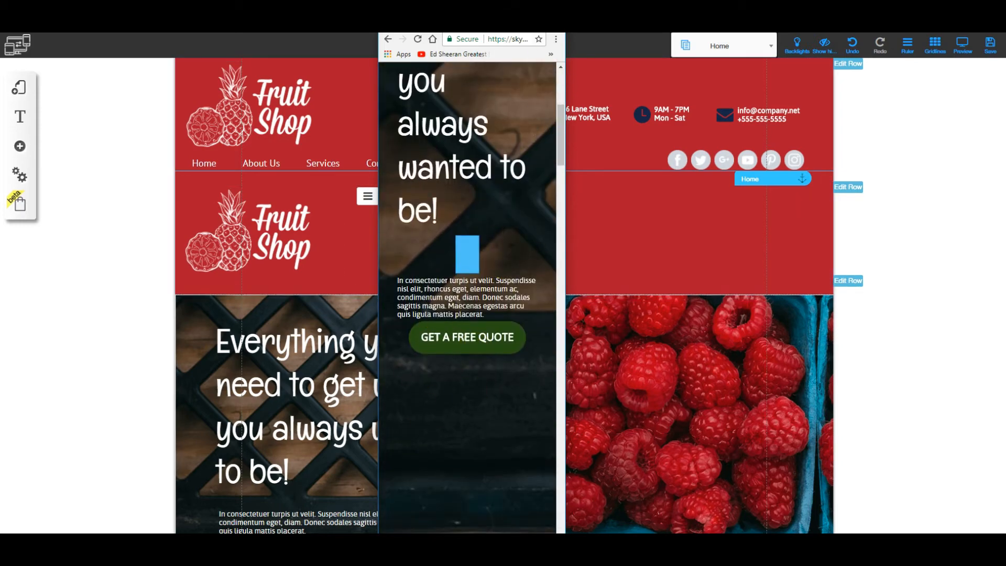
click(504, 24)
- Return to the site editor, hide the hero row's empty column over the raspberries on mobile, and save the Home page
scroll(674, 320, down, 4)
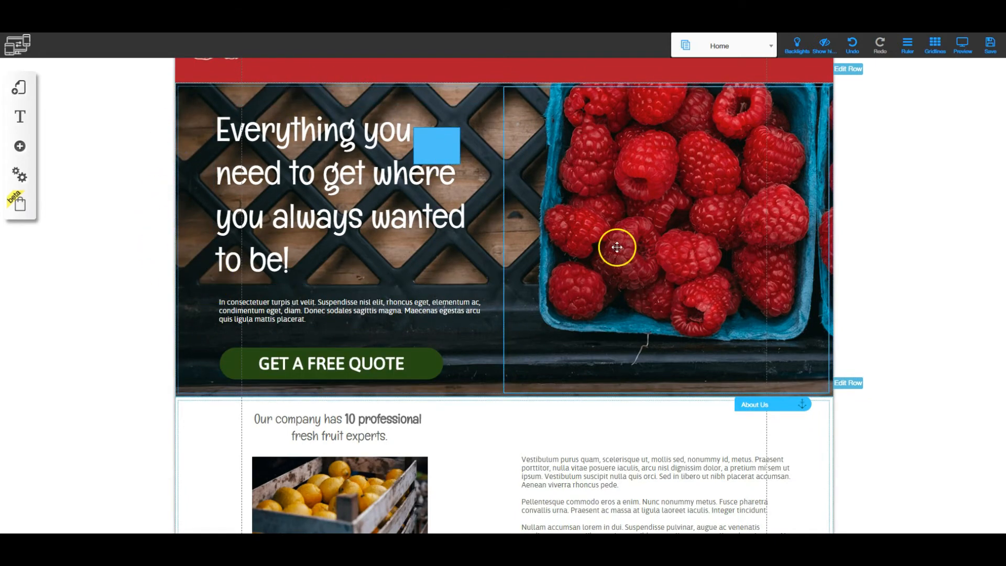
click(669, 223)
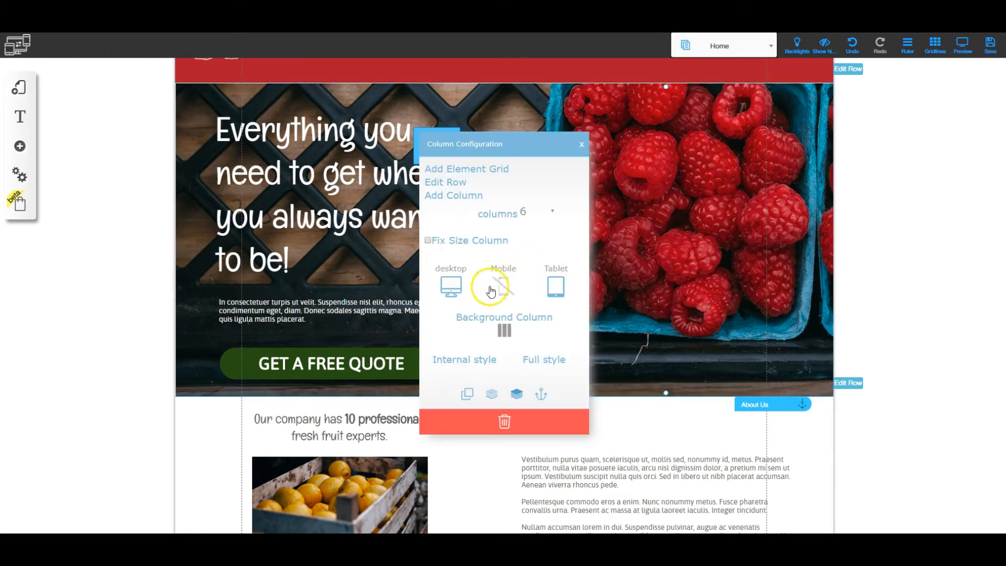
click(581, 144)
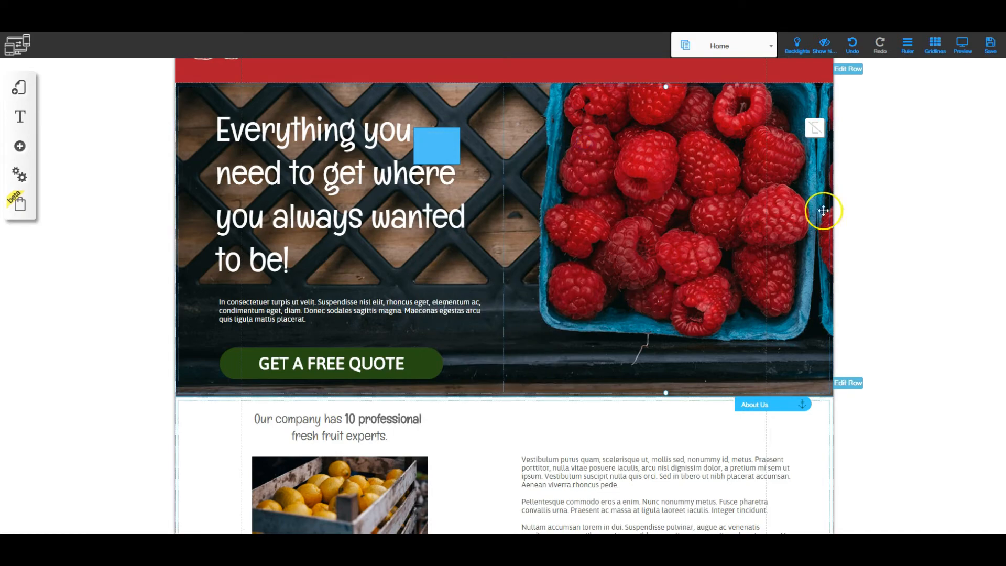
click(990, 45)
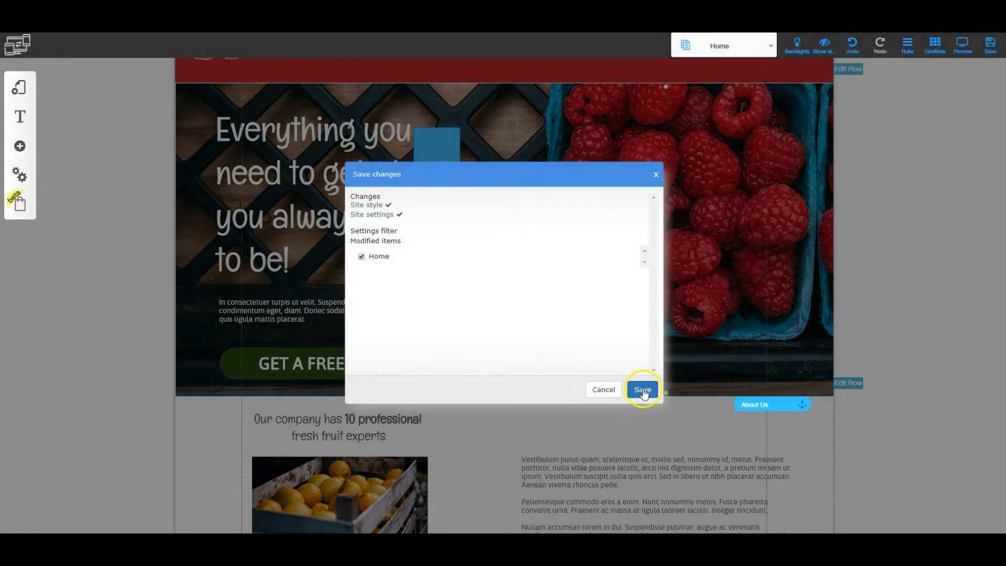
click(642, 390)
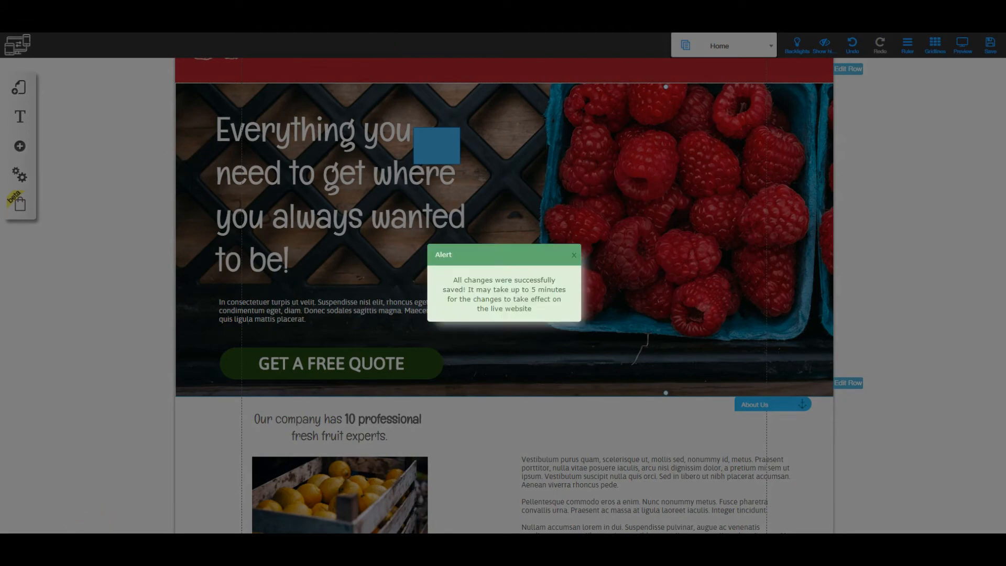
- Reload the site in the narrow Chrome window and review the mobile page from the hero section to the client counters
click(108, 517)
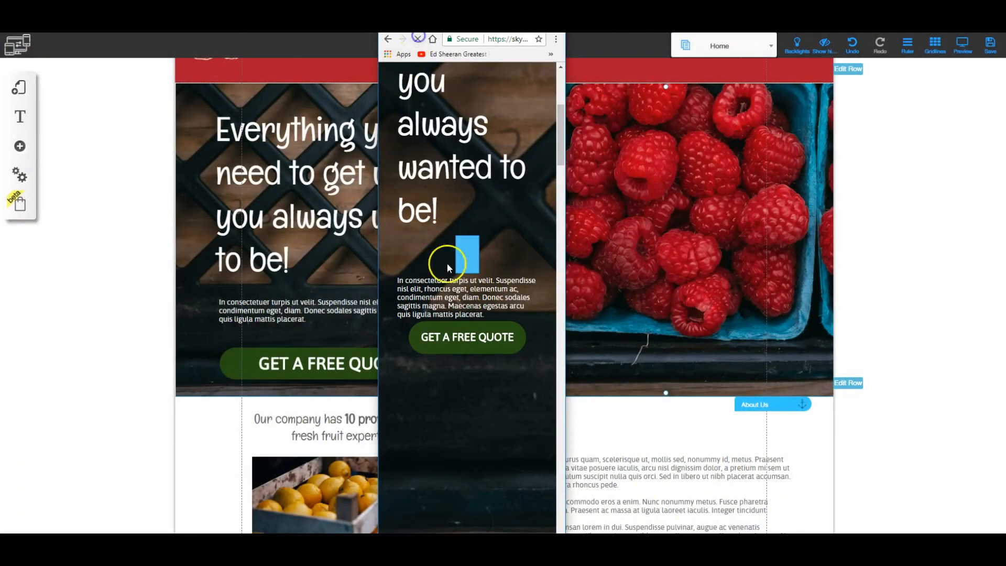
scroll(480, 336, down, 3)
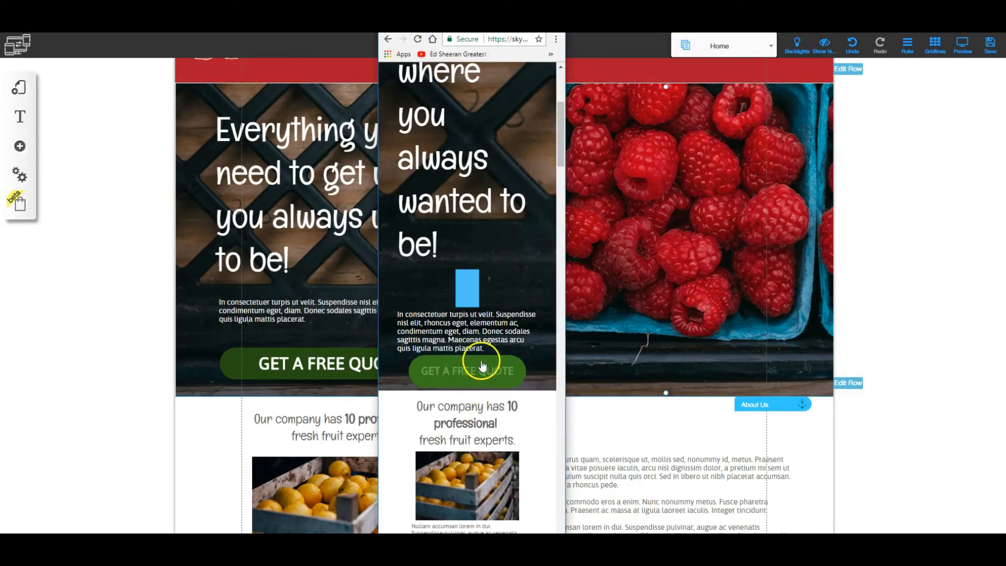
scroll(482, 365, up, 4)
scroll(466, 369, down, 1)
scroll(466, 370, down, 3)
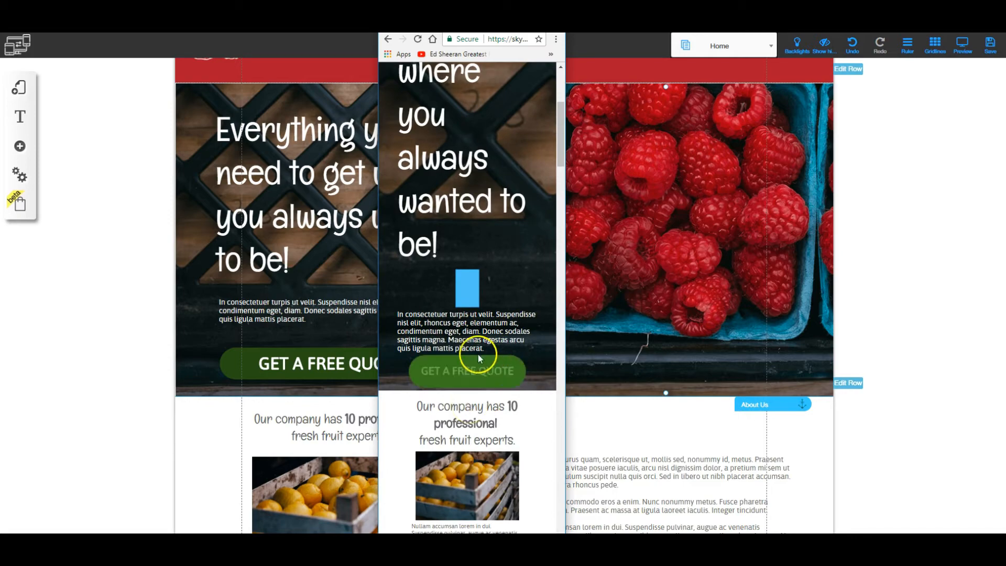
scroll(472, 403, down, 4)
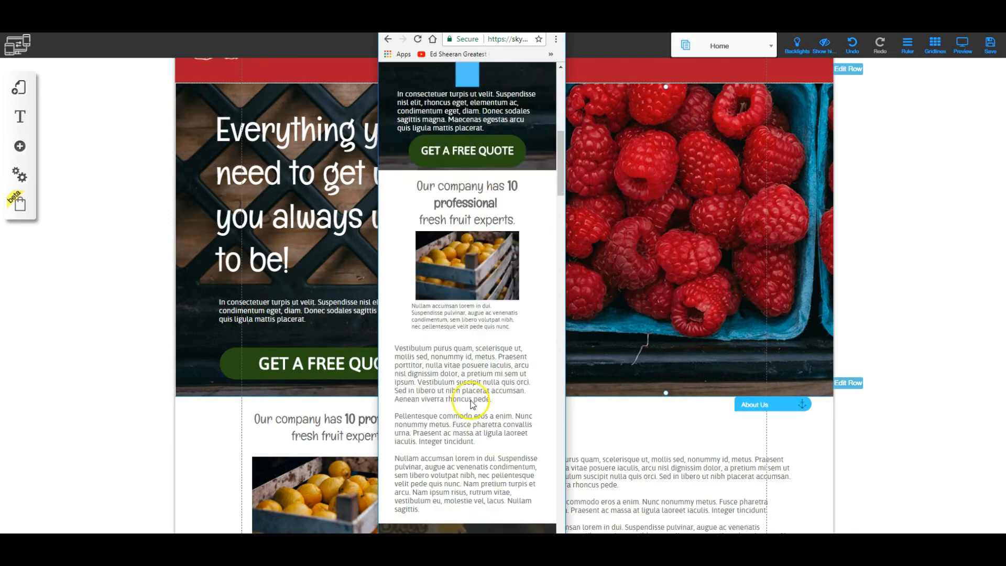
scroll(471, 403, down, 8)
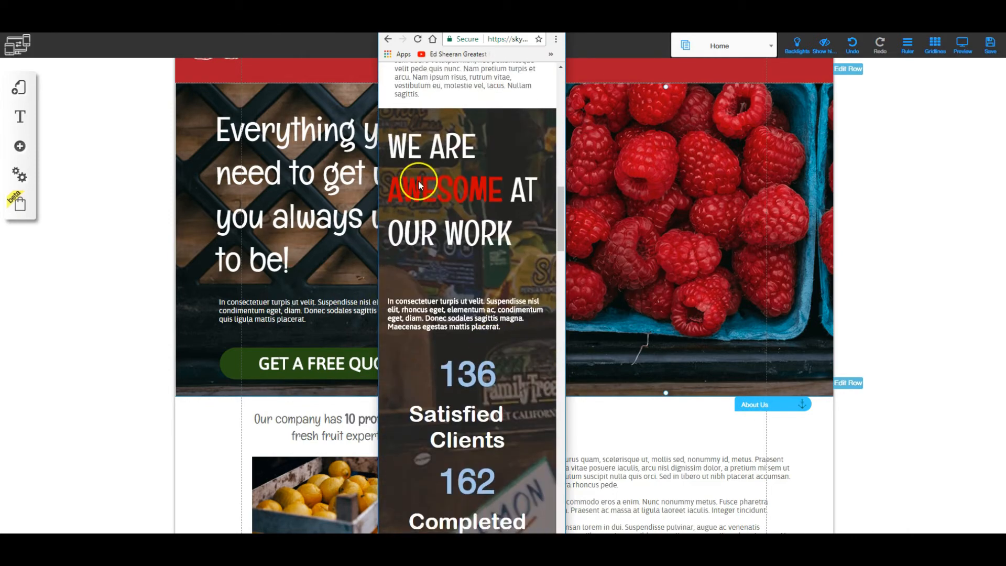
- Review the rest of the mobile page from the client counters down to the Contact Us form
scroll(487, 350, down, 10)
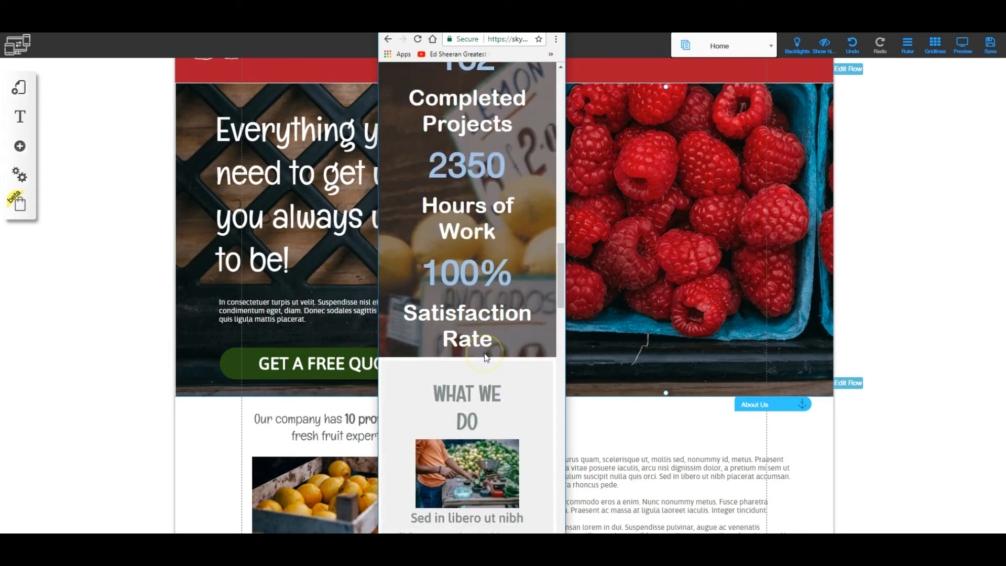
scroll(484, 353, down, 10)
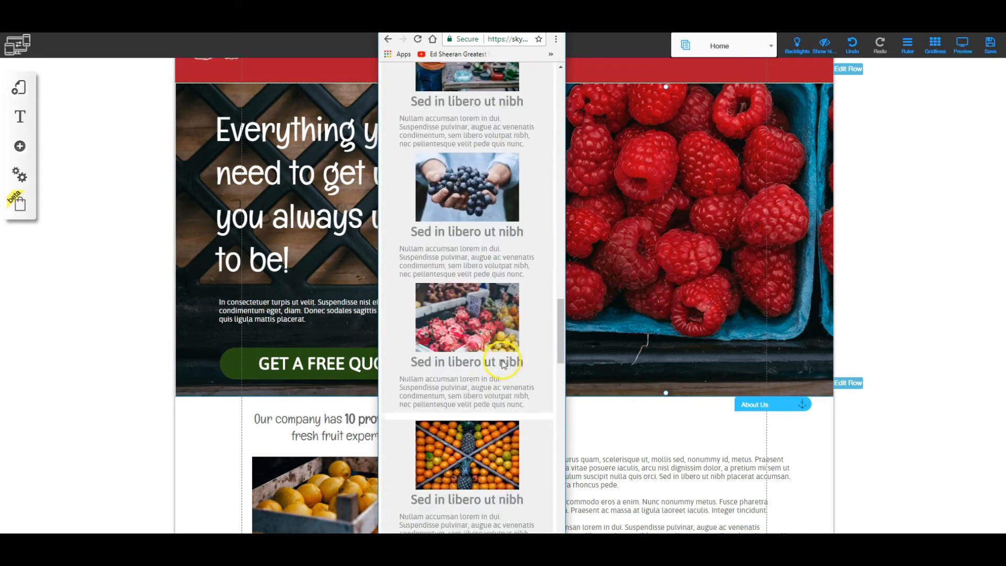
scroll(498, 372, down, 10)
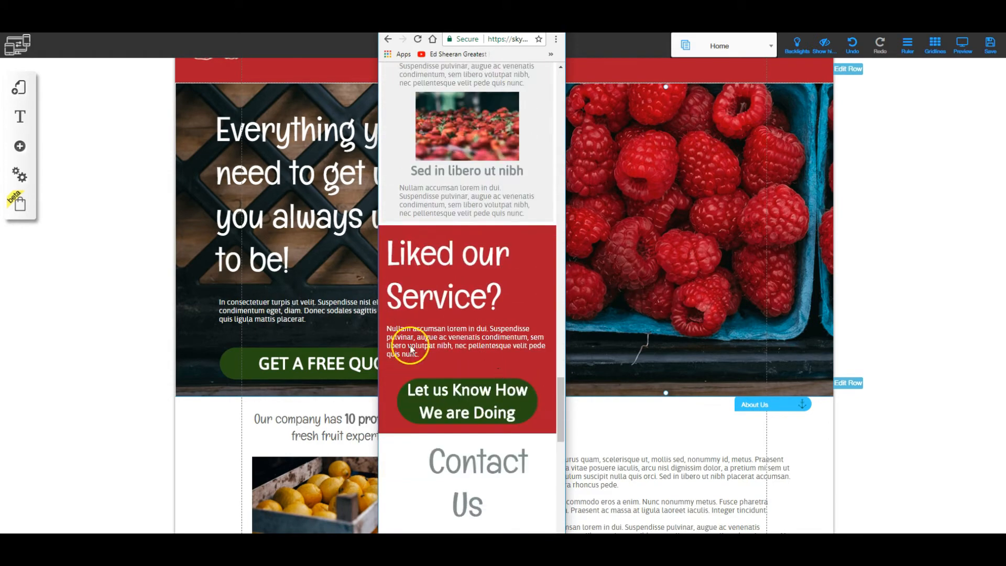
scroll(499, 347, down, 1)
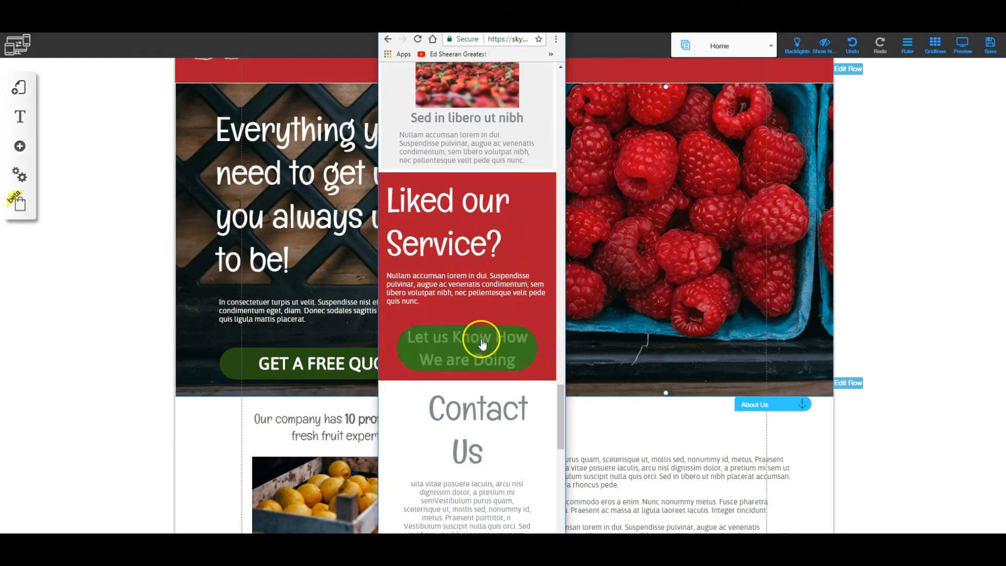
scroll(485, 346, down, 1)
scroll(485, 346, down, 4)
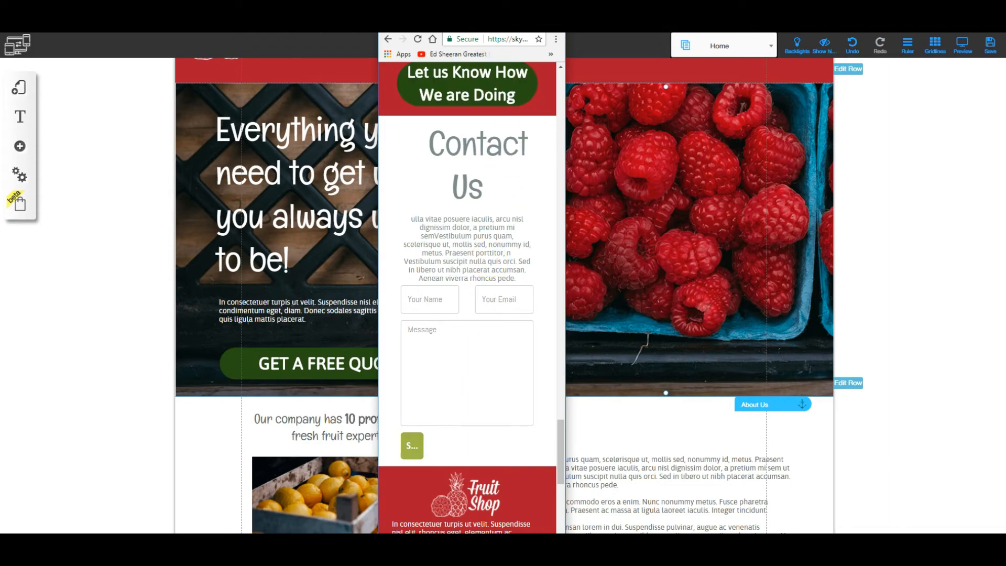
- Return to the site editor, set the size of the Contact Us form's Send button to 100%, and save the Home page
click(508, 24)
scroll(639, 330, down, 7)
scroll(635, 385, down, 15)
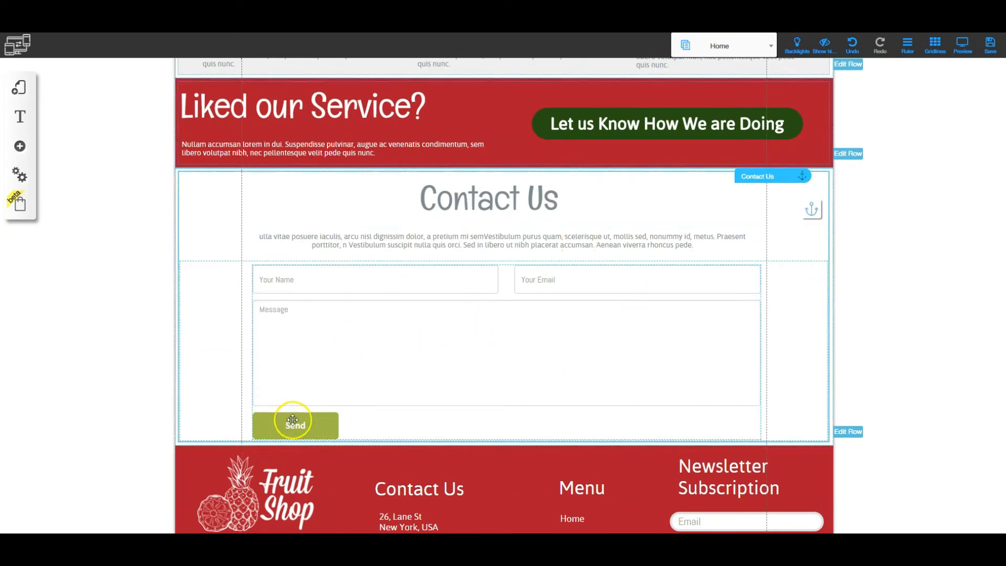
click(455, 339)
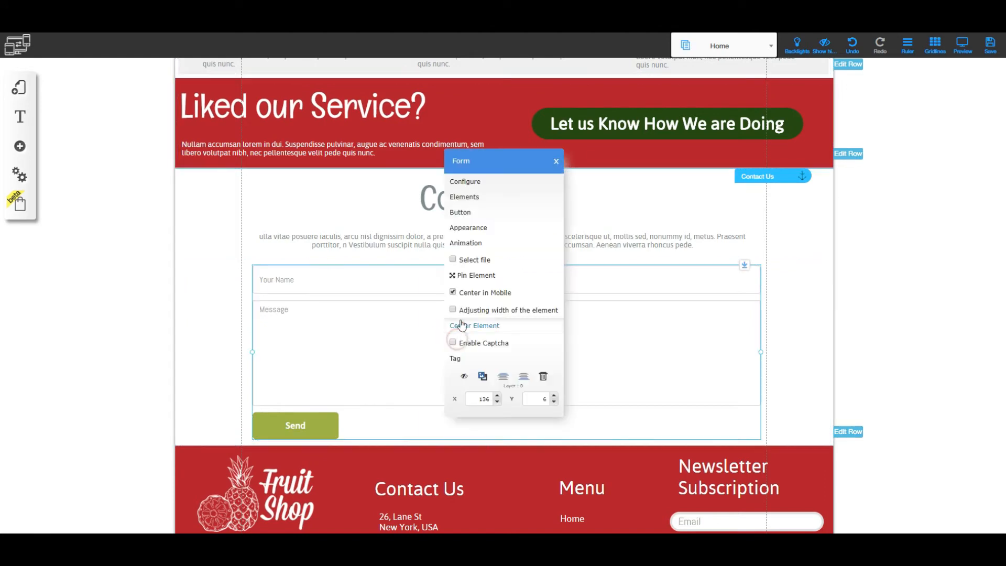
click(468, 227)
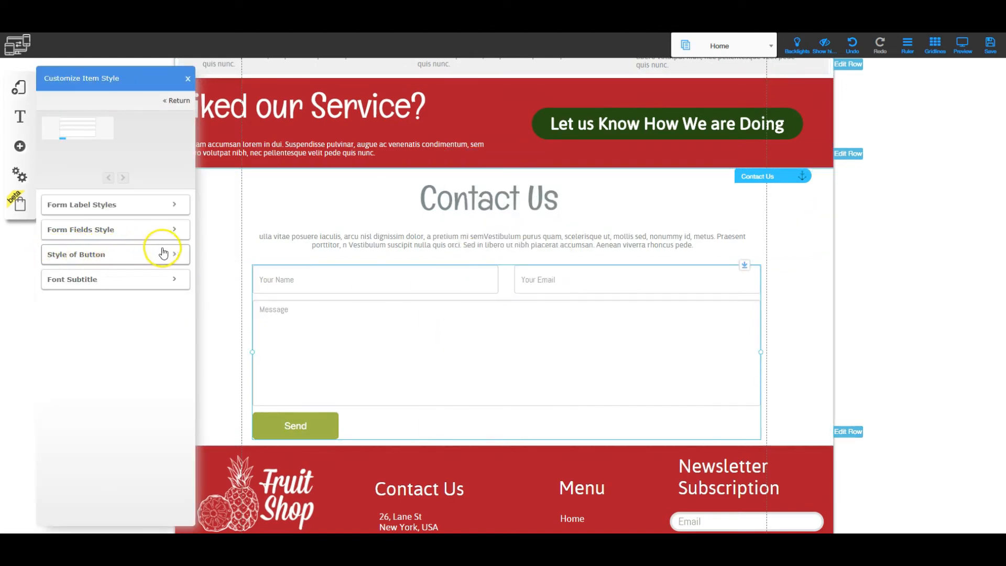
click(178, 256)
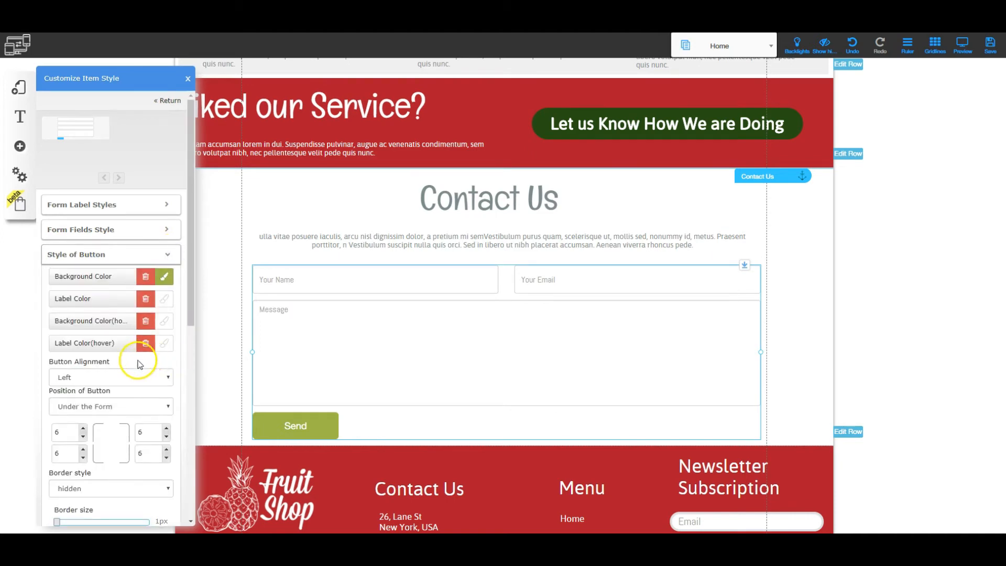
scroll(129, 365, down, 5)
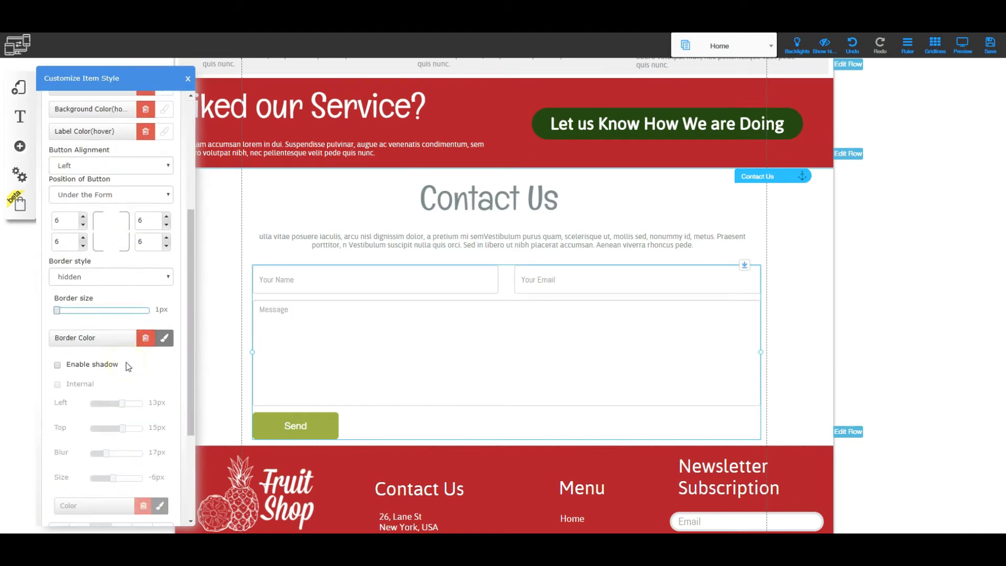
scroll(128, 366, down, 8)
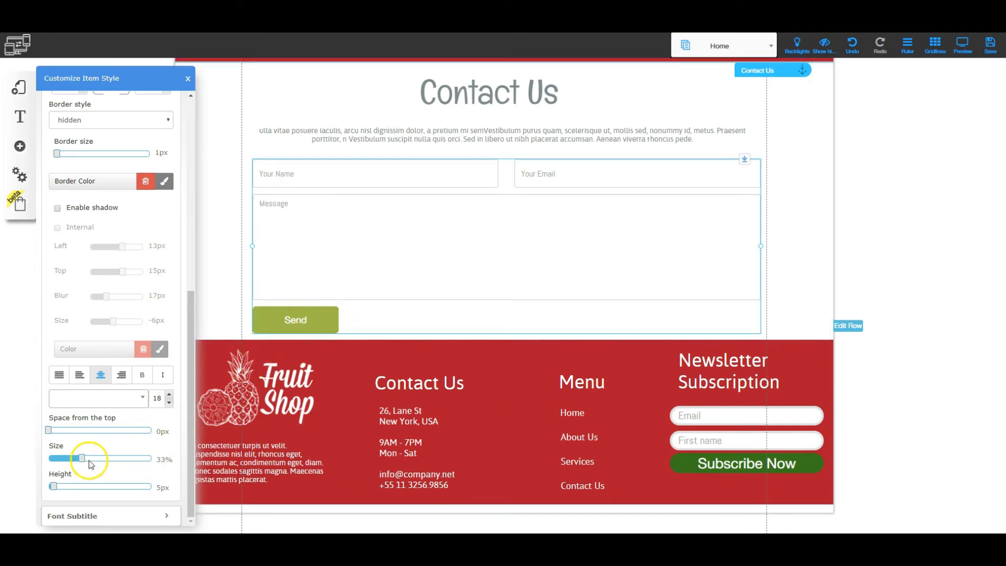
drag(84, 459, 170, 467)
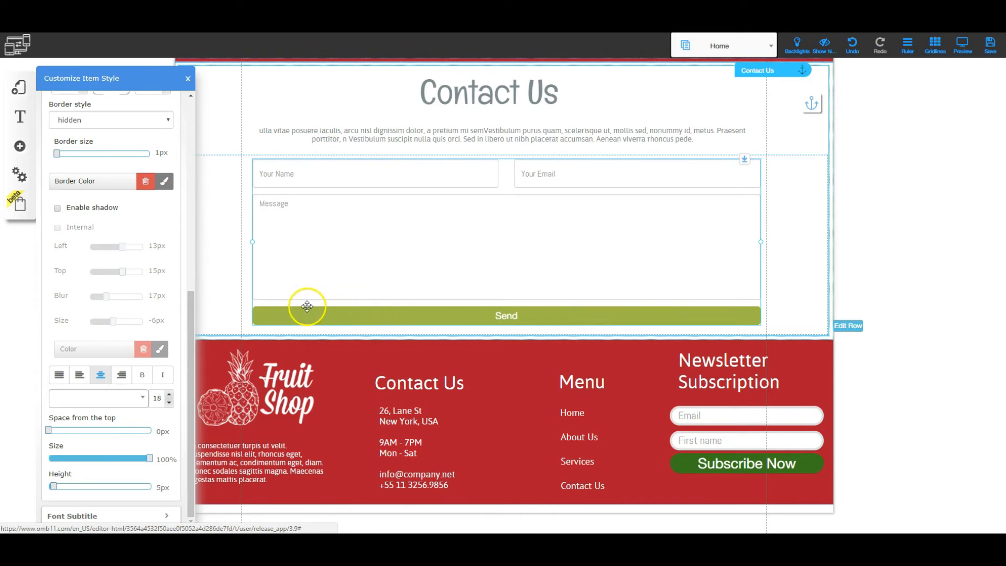
click(188, 78)
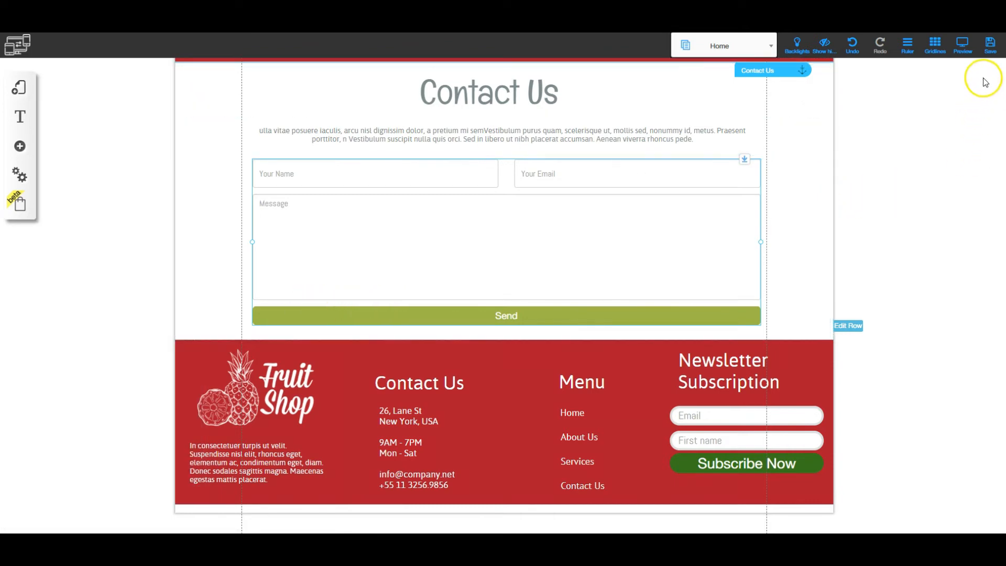
click(989, 44)
click(641, 387)
scroll(502, 105, up, 2)
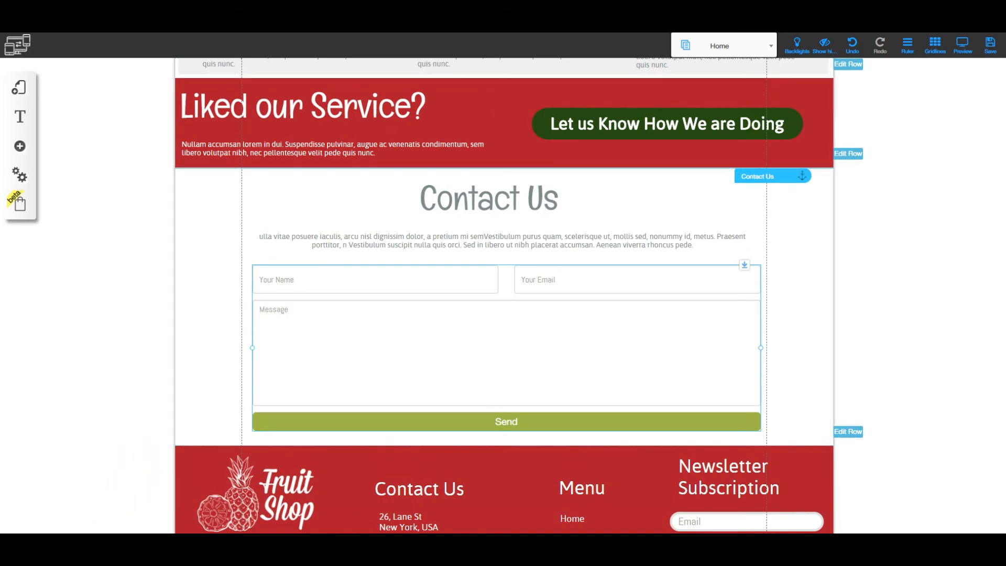
- Reload the site in the narrow Chrome window and check the mobile Contact Us form's Send button and the footer
click(142, 495)
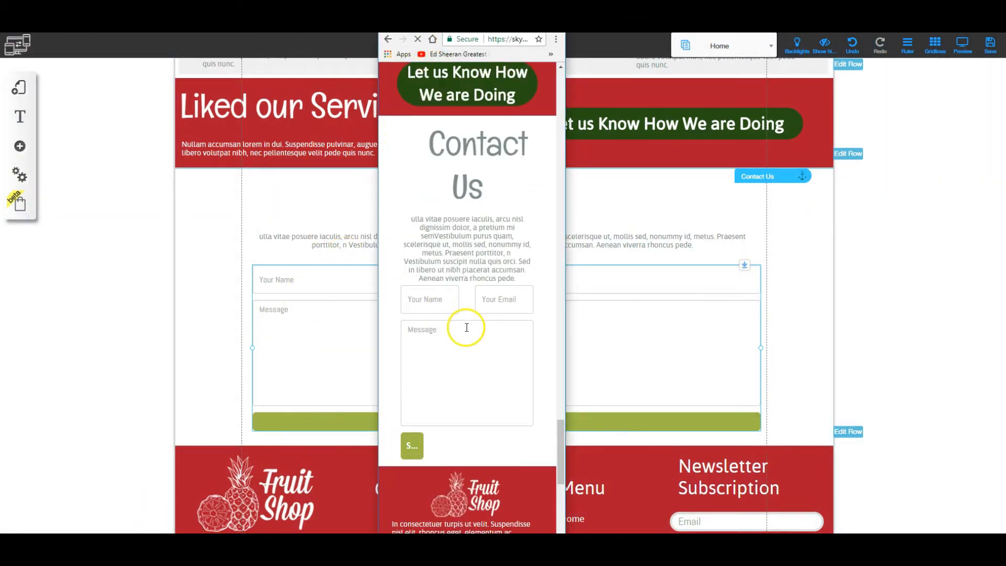
scroll(494, 335, down, 10)
scroll(499, 346, down, 15)
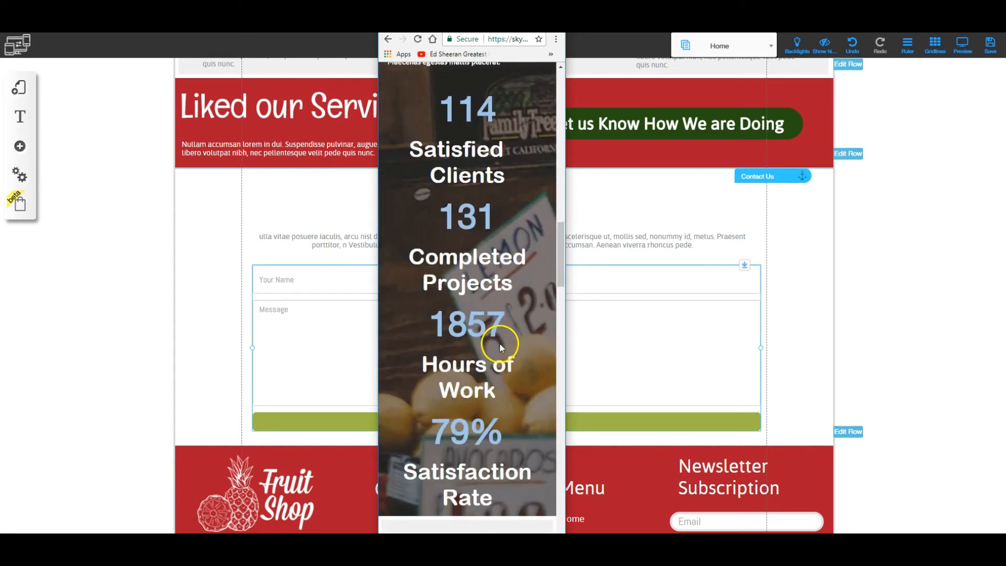
scroll(487, 361, down, 10)
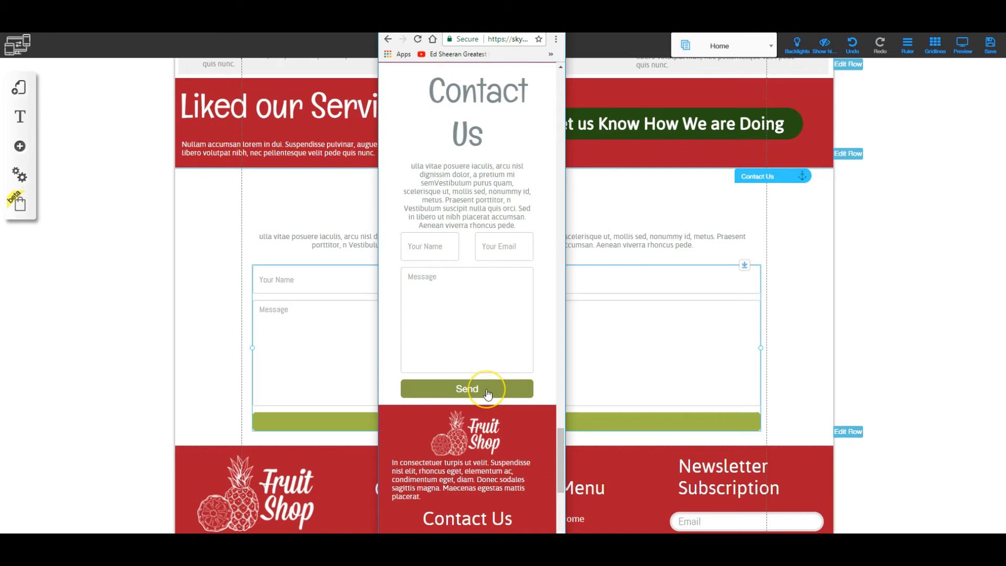
scroll(488, 367, down, 5)
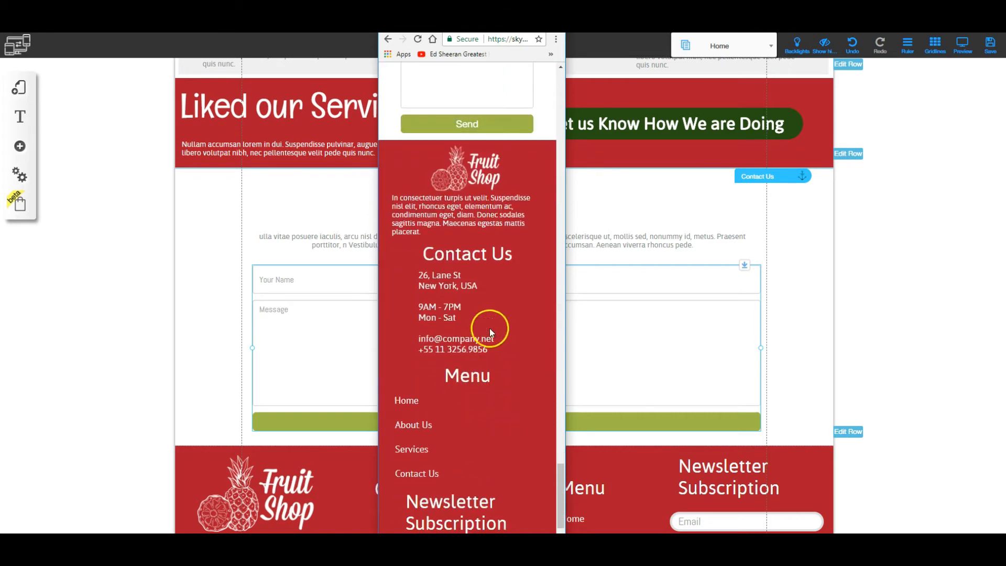
scroll(485, 350, down, 1)
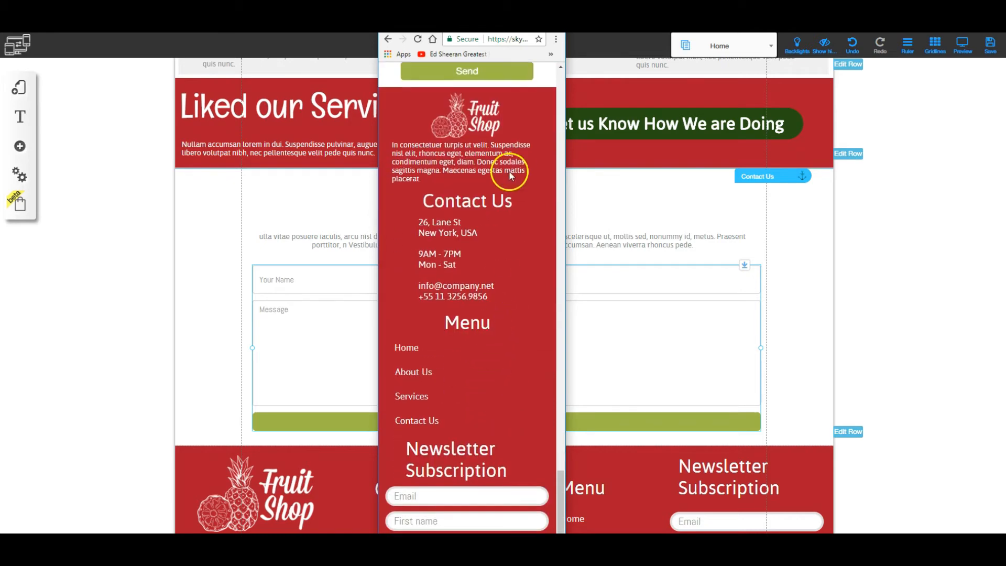
- Return to the site editor and duplicate the red footer row
click(500, 23)
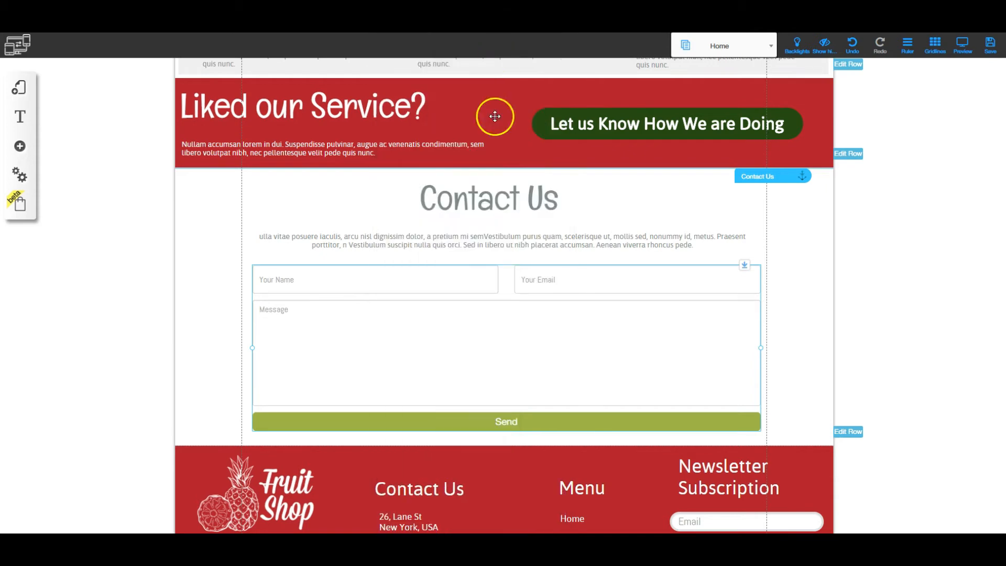
scroll(685, 321, down, 3)
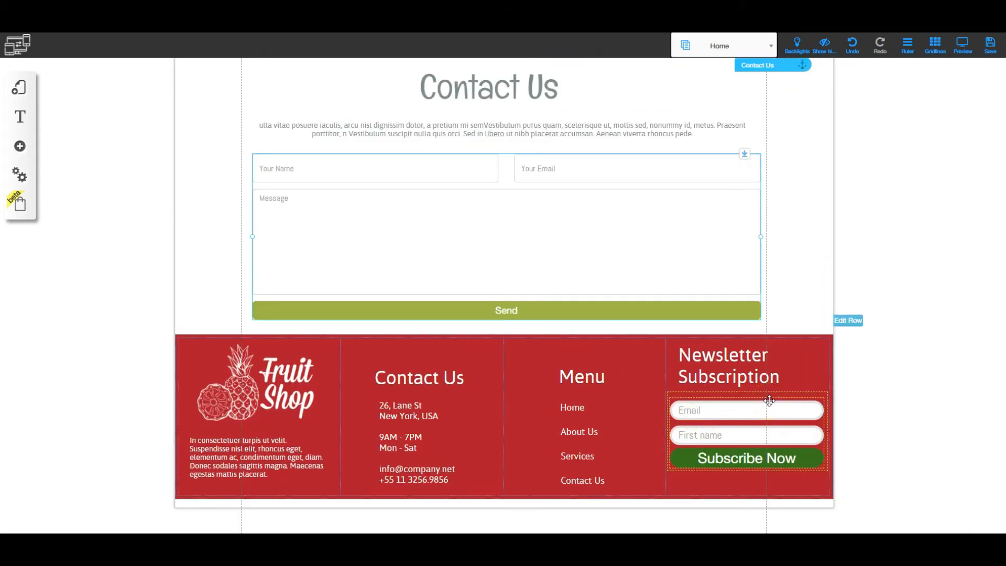
click(848, 320)
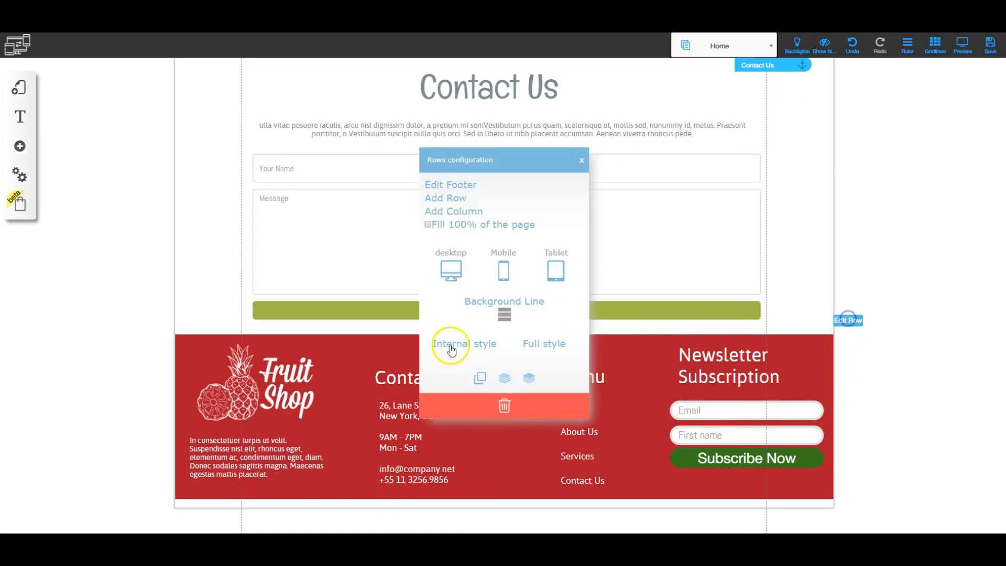
click(479, 381)
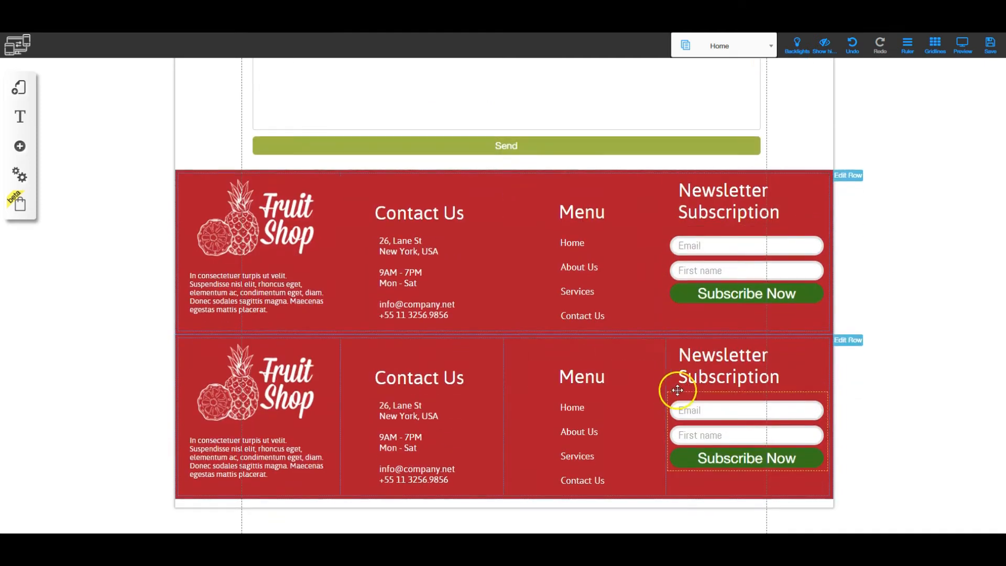
- Hide the upper footer row on mobile and the lower footer row on desktop and tablet
click(849, 176)
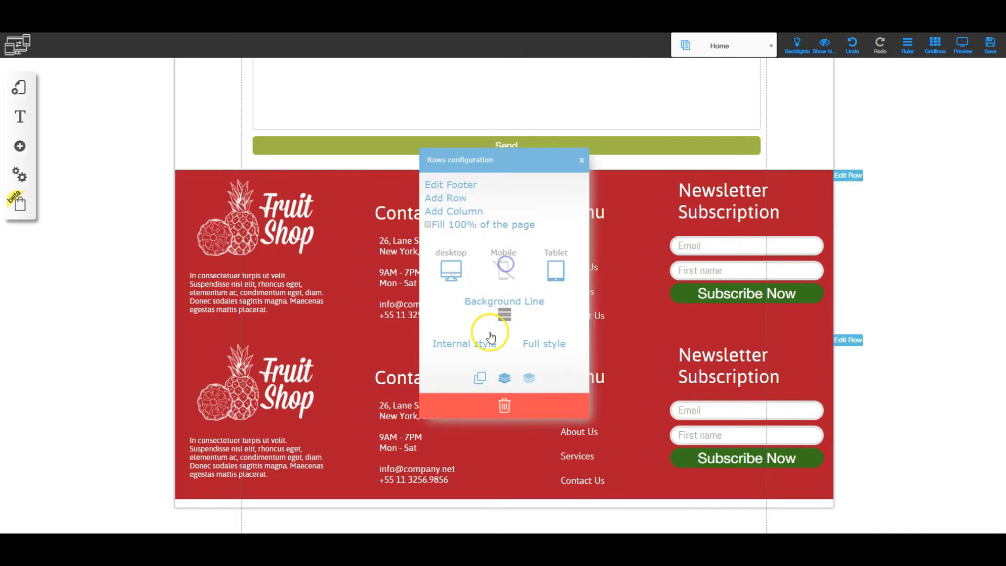
click(583, 164)
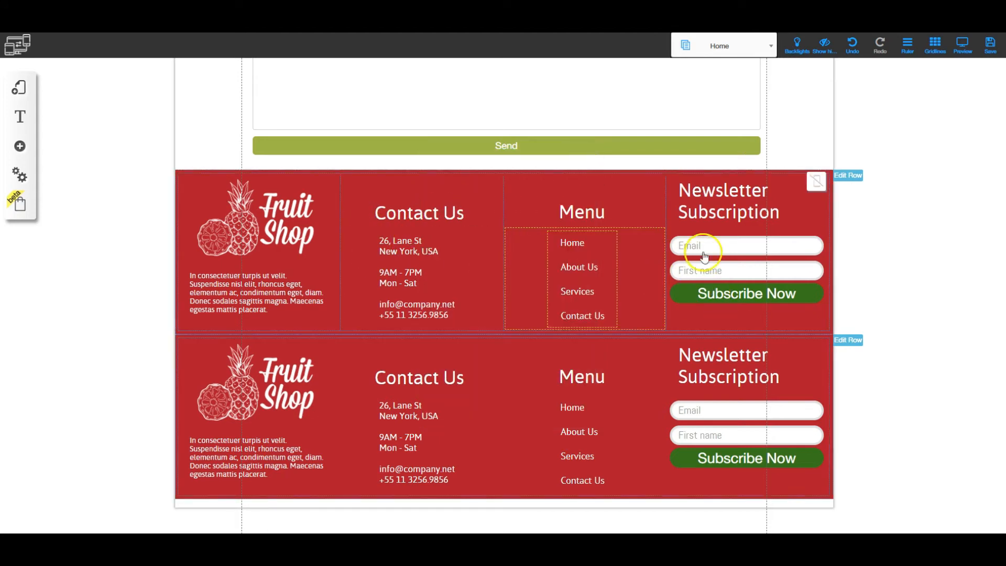
click(855, 341)
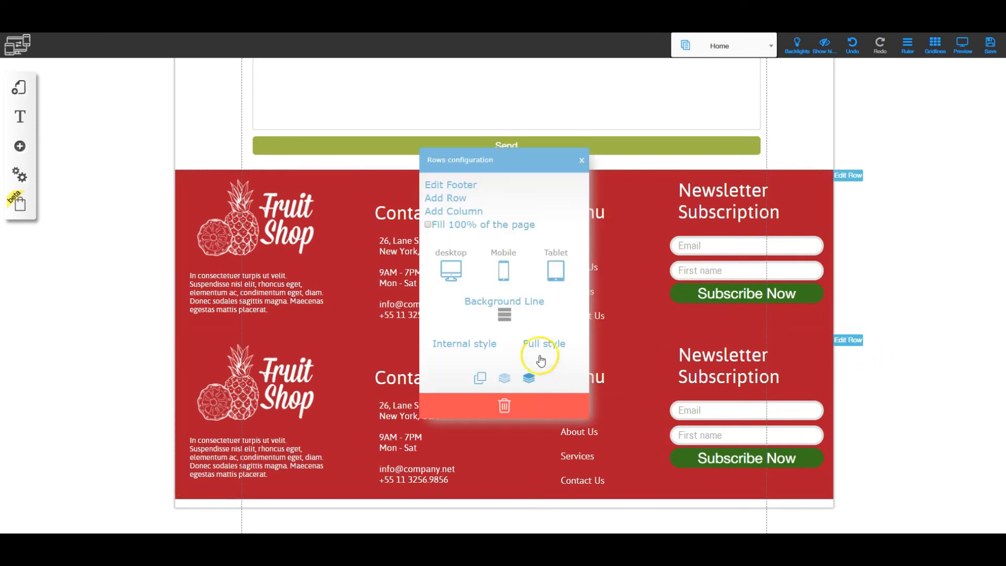
click(448, 270)
click(555, 271)
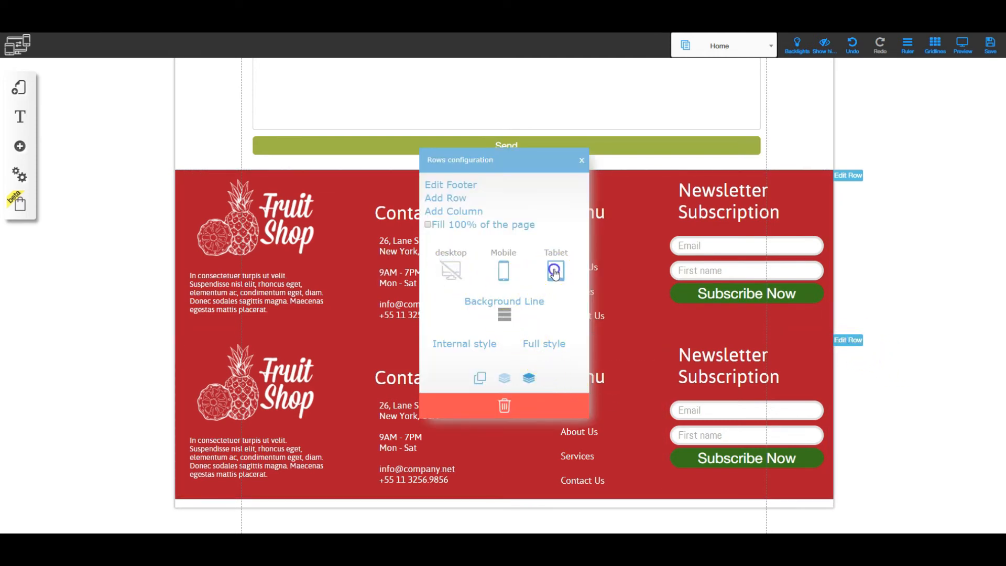
click(581, 162)
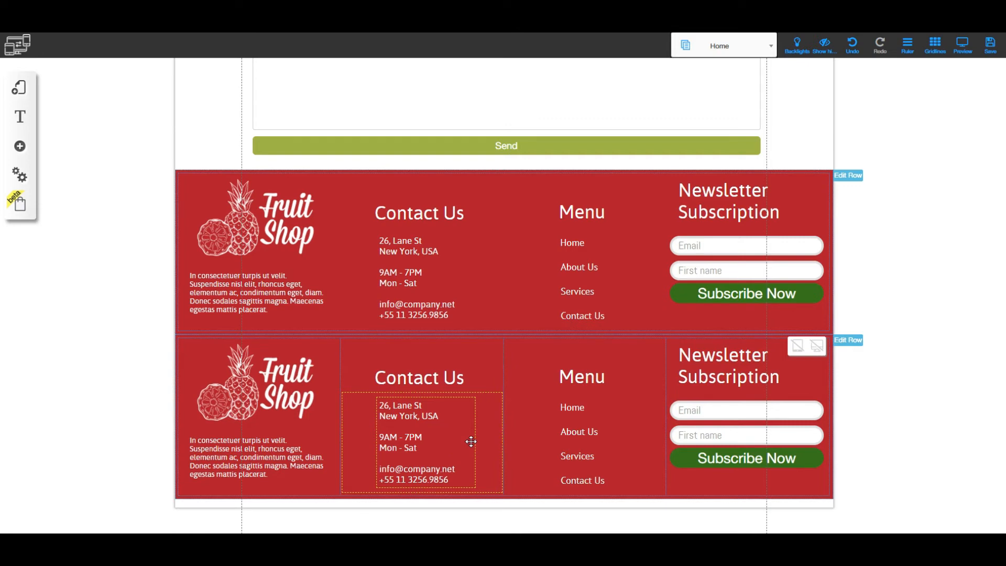
- Delete the Newsletter Subscription heading, its subscription form and the Menu heading from the lower footer row
click(697, 373)
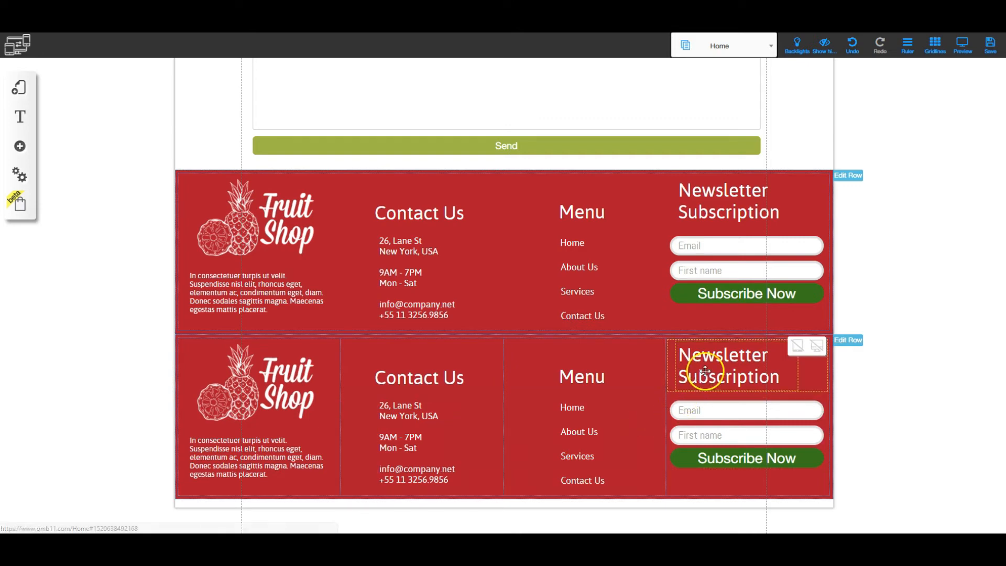
ctrl+click(725, 442)
key(Delete)
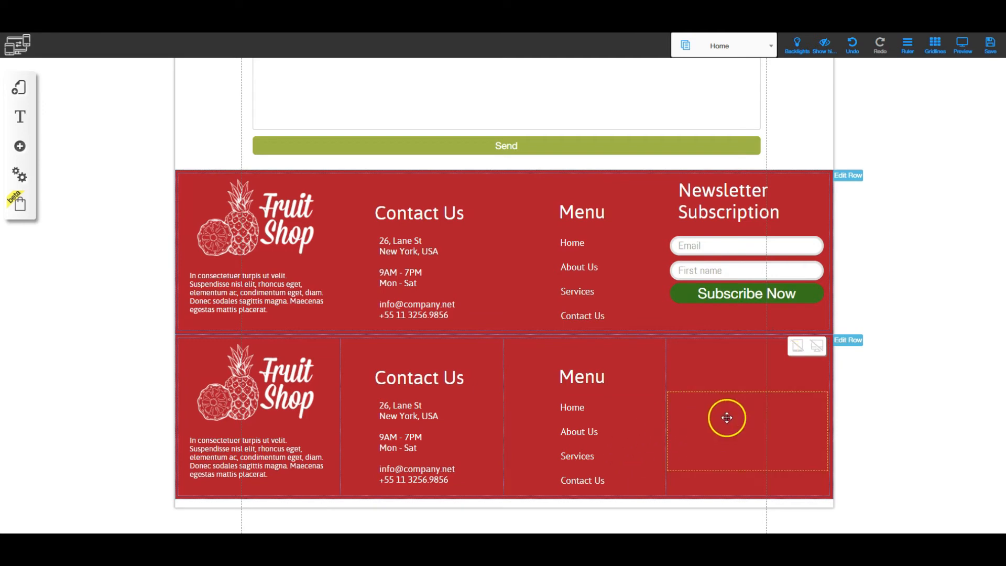
click(721, 371)
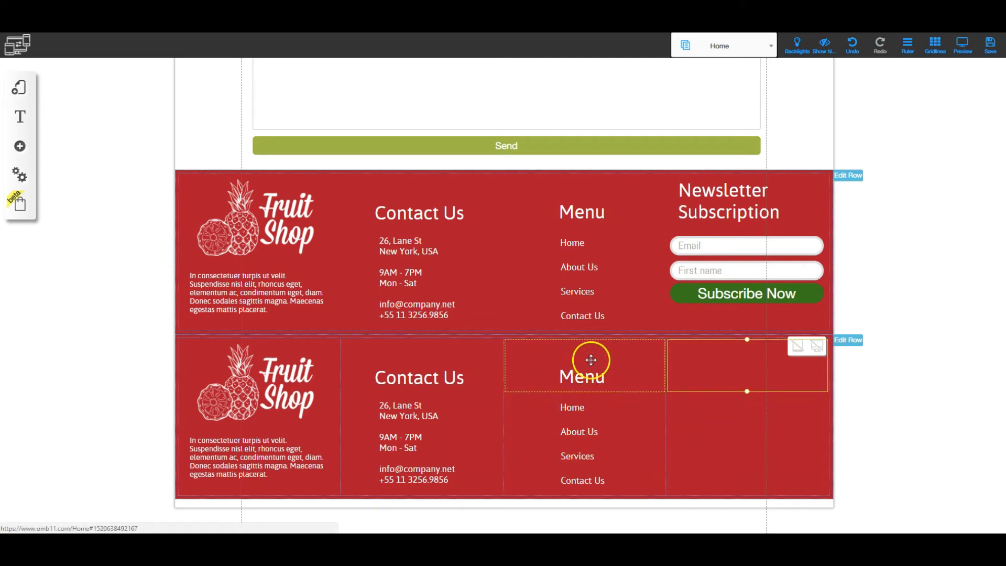
click(587, 378)
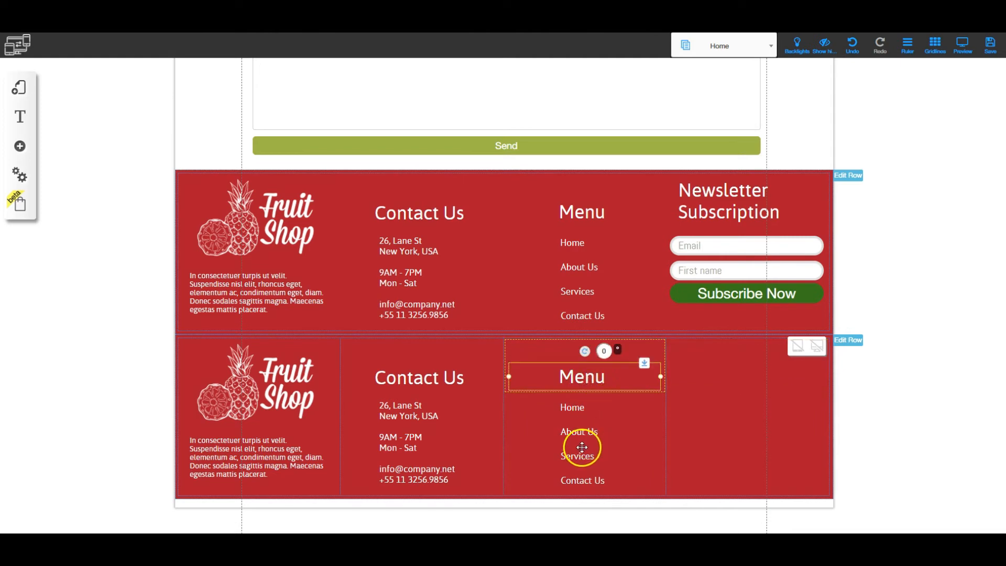
key(Delete)
- Turn the lower footer row's vertical menu into a burger menu with the Default theme
double_click(568, 438)
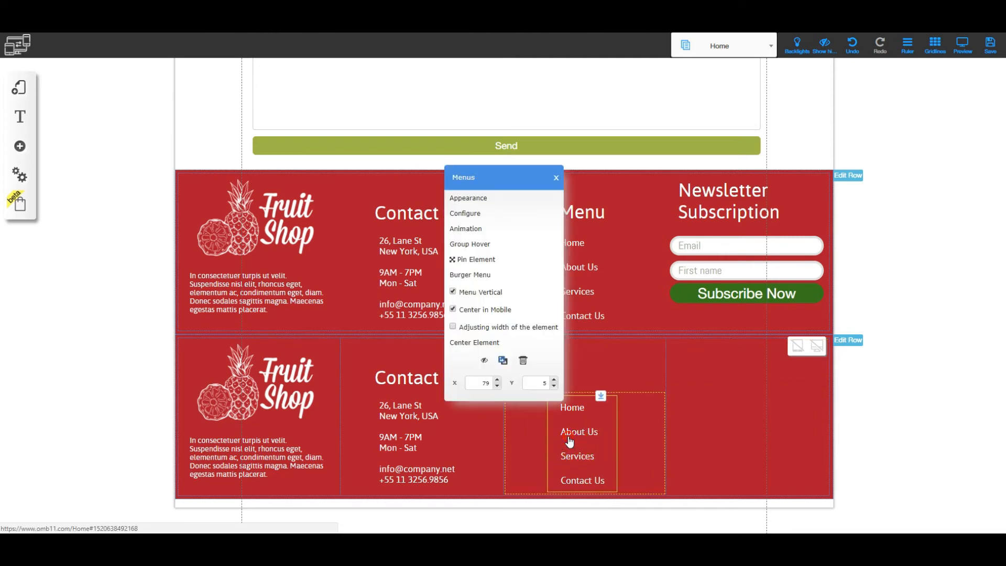
click(470, 273)
click(428, 139)
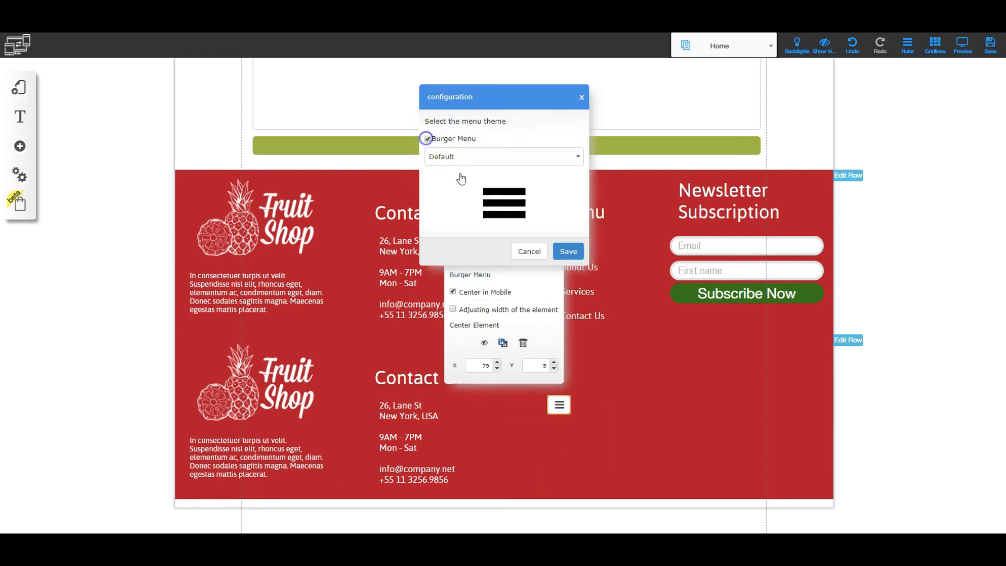
click(573, 254)
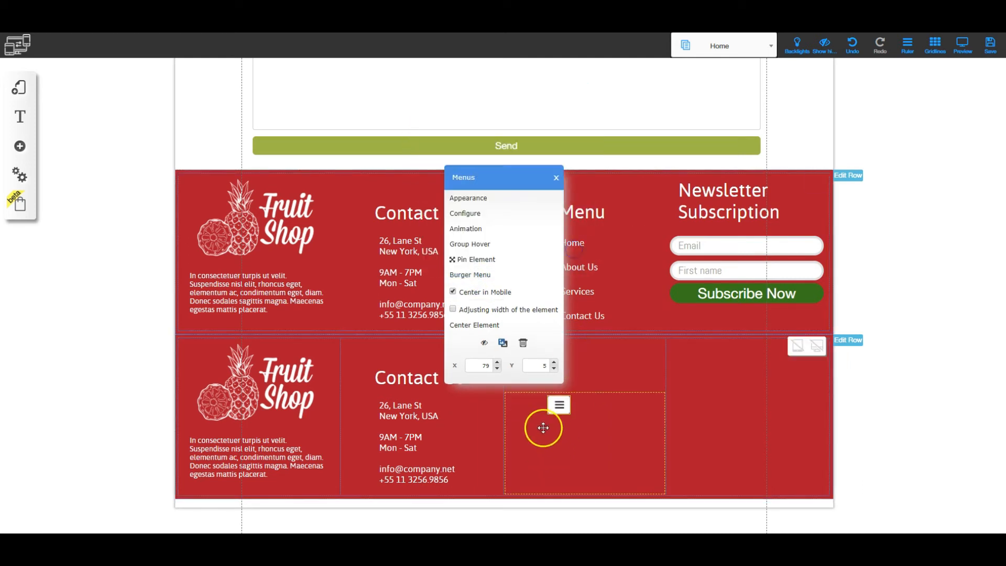
- Shift the lower footer row's burger menu, and delete that row's description text and Contact Us heading
drag(556, 404, 579, 423)
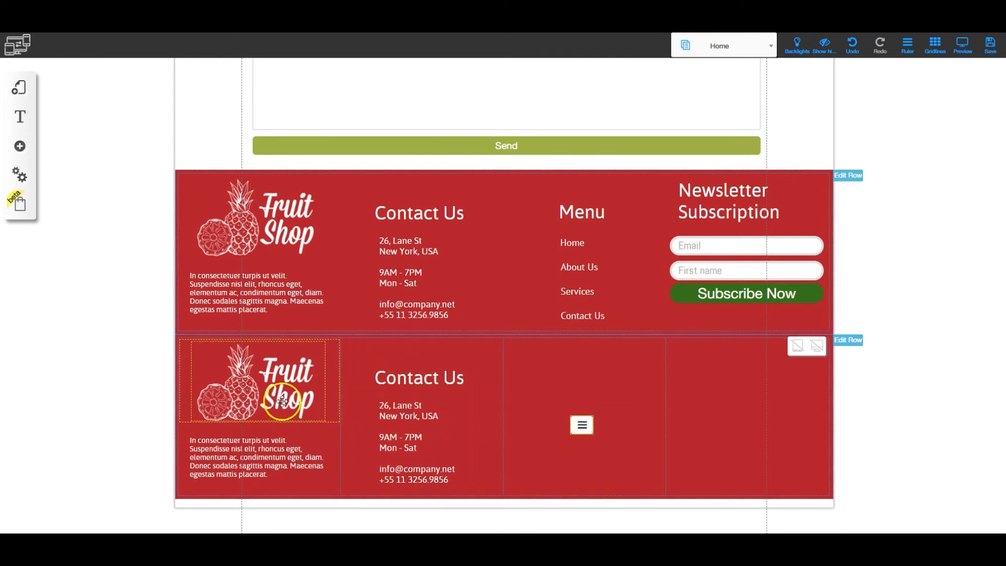
click(250, 457)
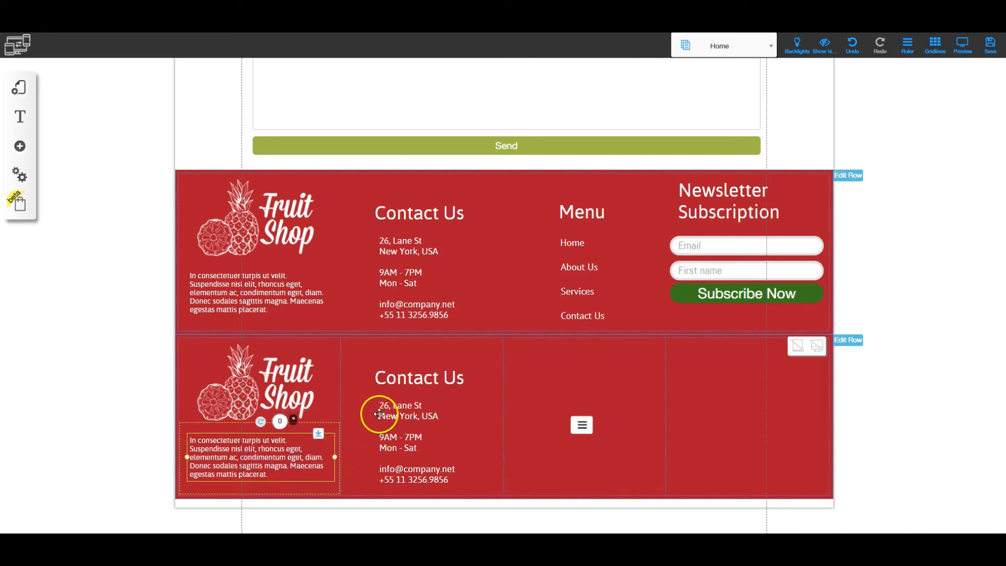
key(Delete)
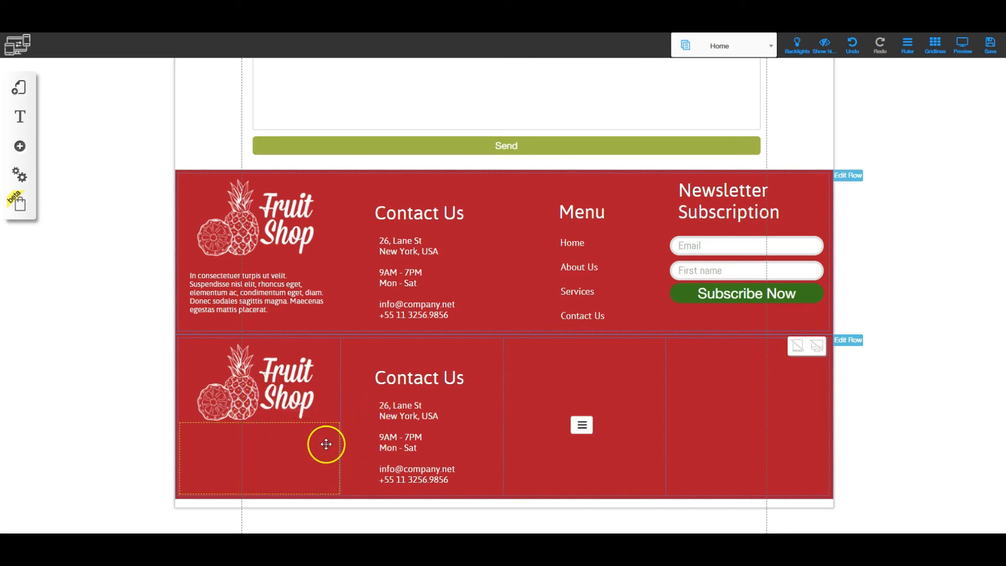
click(410, 378)
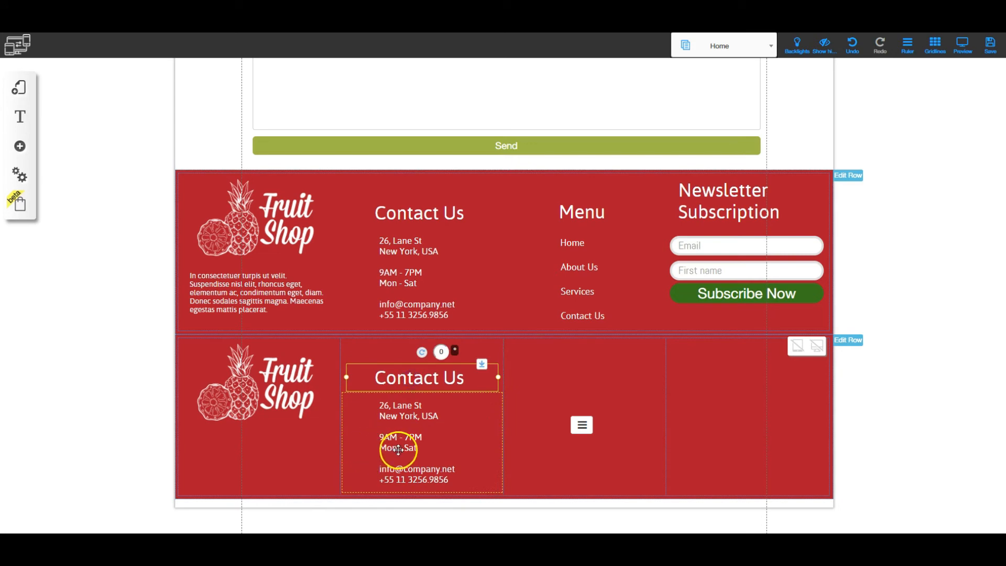
key(Delete)
- Move the address, opening hours and contact details to the top of their column in the lower footer row
click(484, 373)
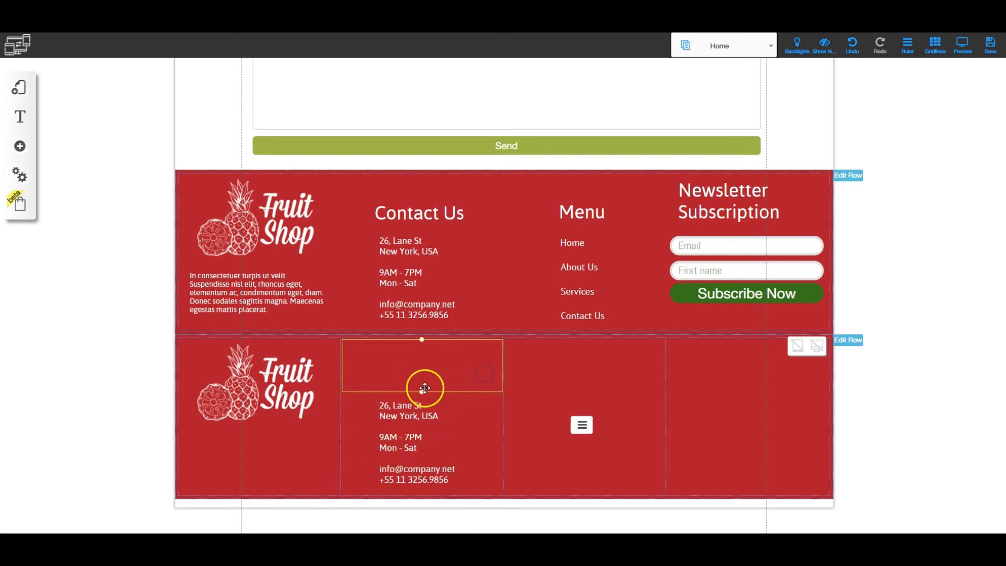
mouse_move(432, 428)
mouse_down()
mouse_move(441, 367)
mouse_move(348, 372)
mouse_move(431, 414)
mouse_move(426, 395)
mouse_move(421, 420)
mouse_up()
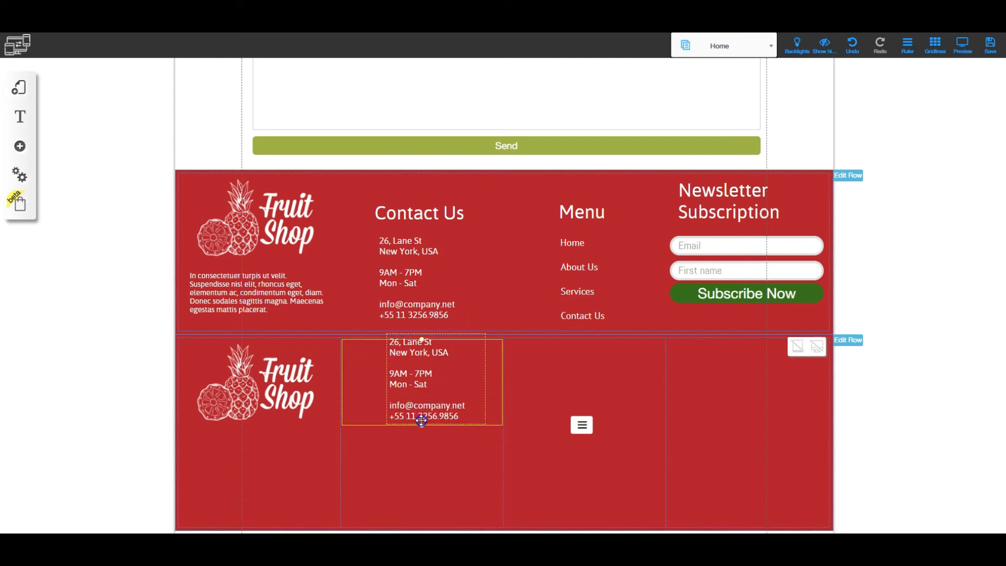
click(411, 382)
drag(415, 389, 408, 387)
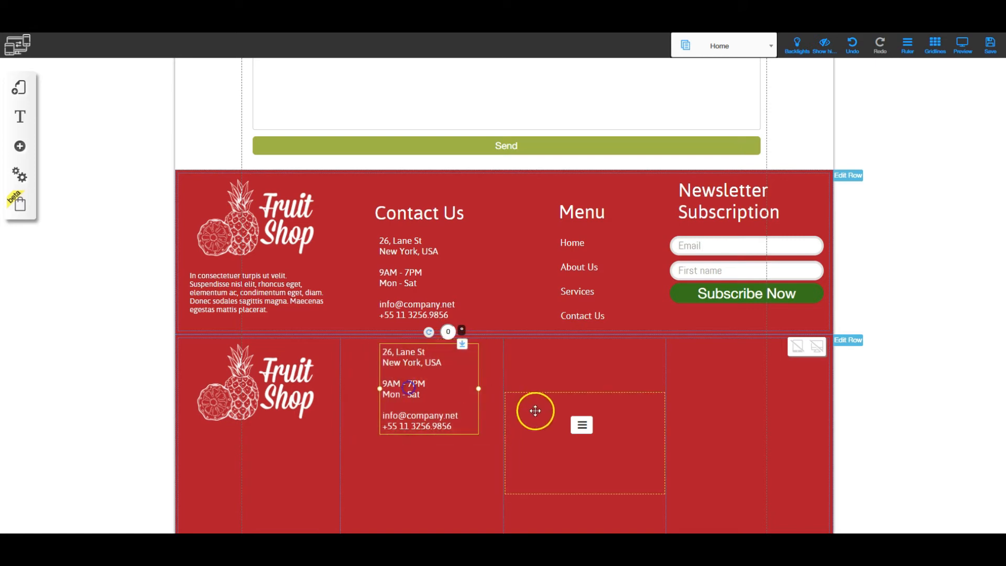
- Align the burger menu with the top of its footer column and remove the empty element grids from the fourth column
drag(579, 425, 577, 354)
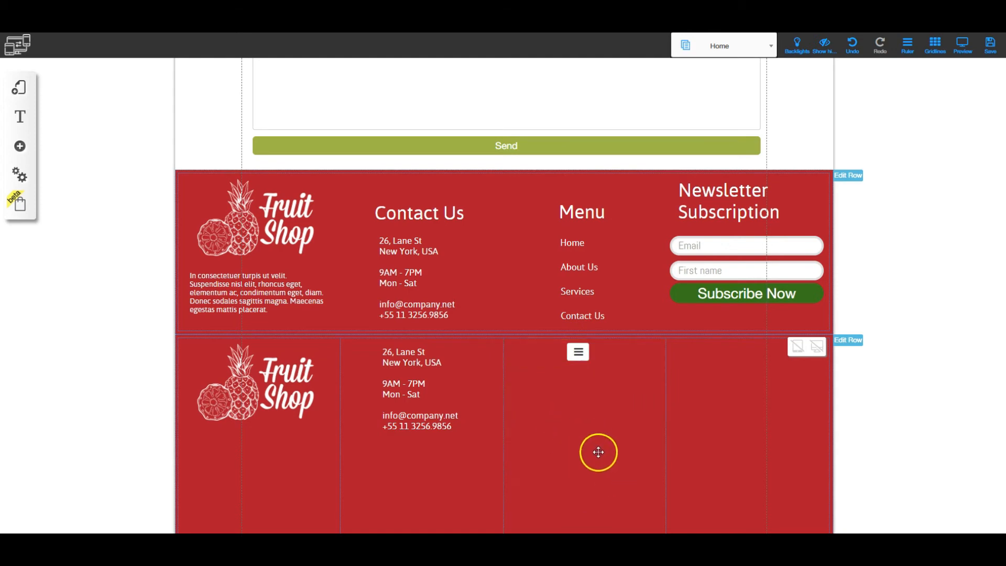
mouse_move(580, 351)
mouse_down()
mouse_move(586, 429)
mouse_move(586, 352)
mouse_up()
click(723, 377)
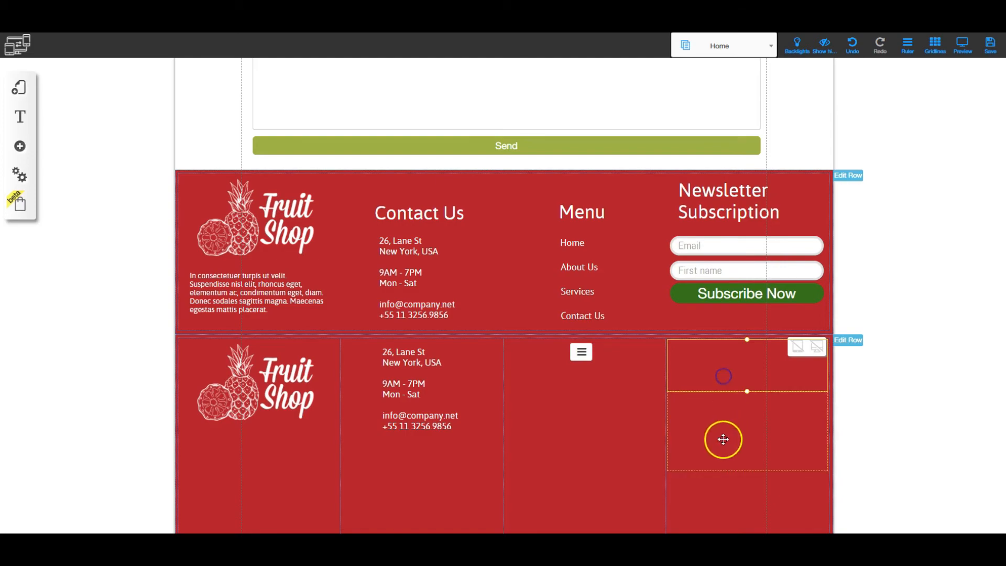
click(726, 429)
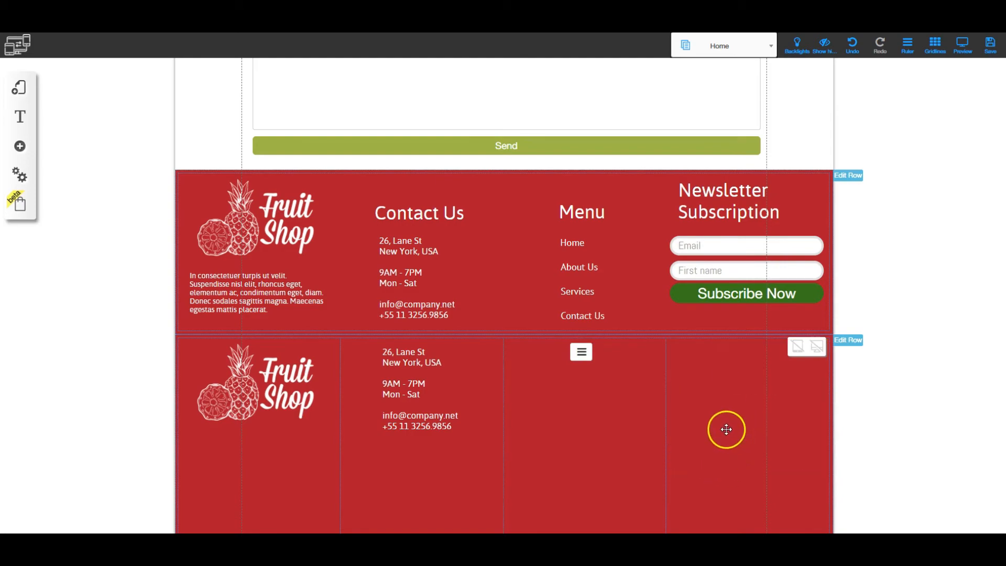
- Move the blue box from the hero banner into the third column of the lower footer row
scroll(730, 386, up, 15)
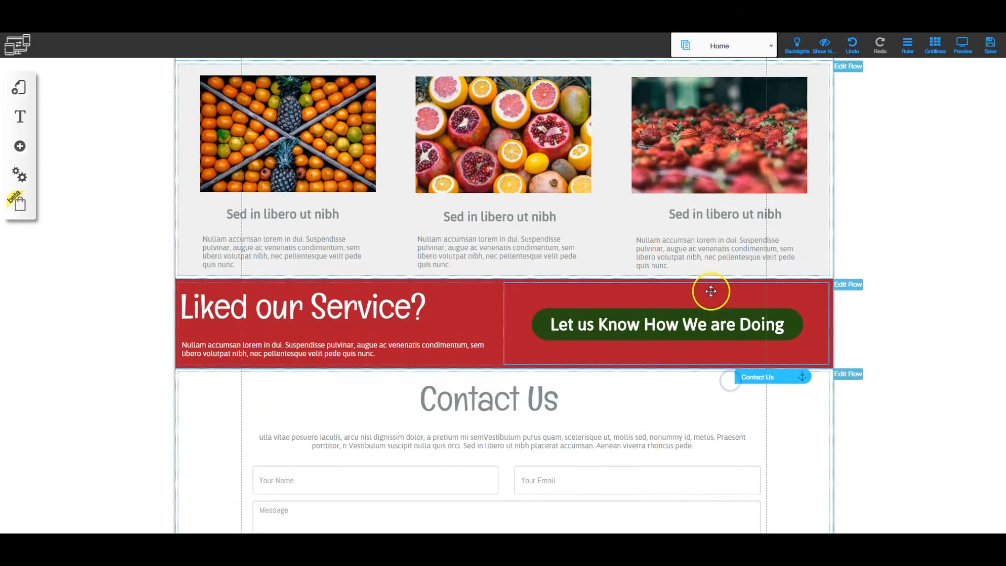
scroll(739, 389, up, 12)
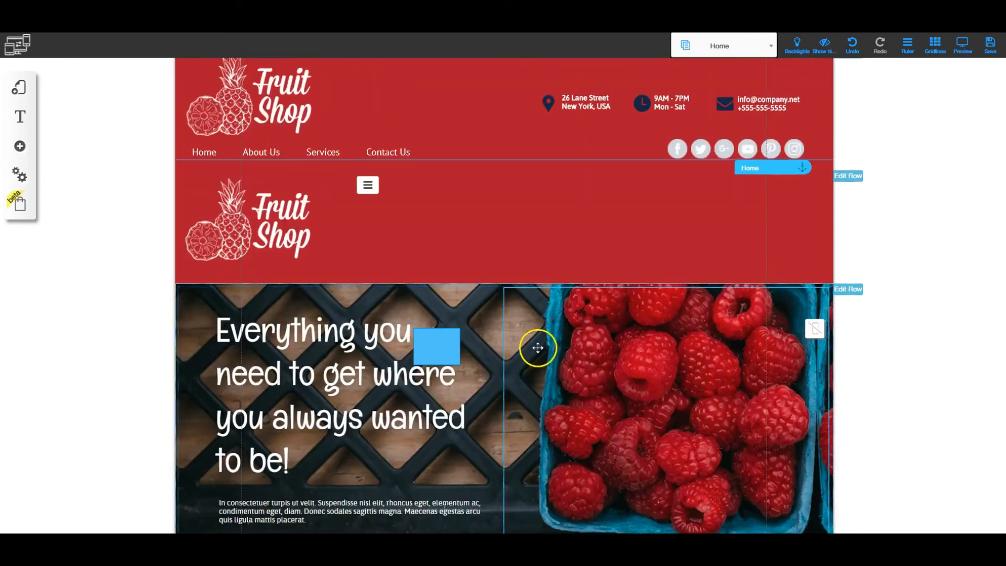
drag(441, 359, 518, 411)
drag(519, 411, 575, 498)
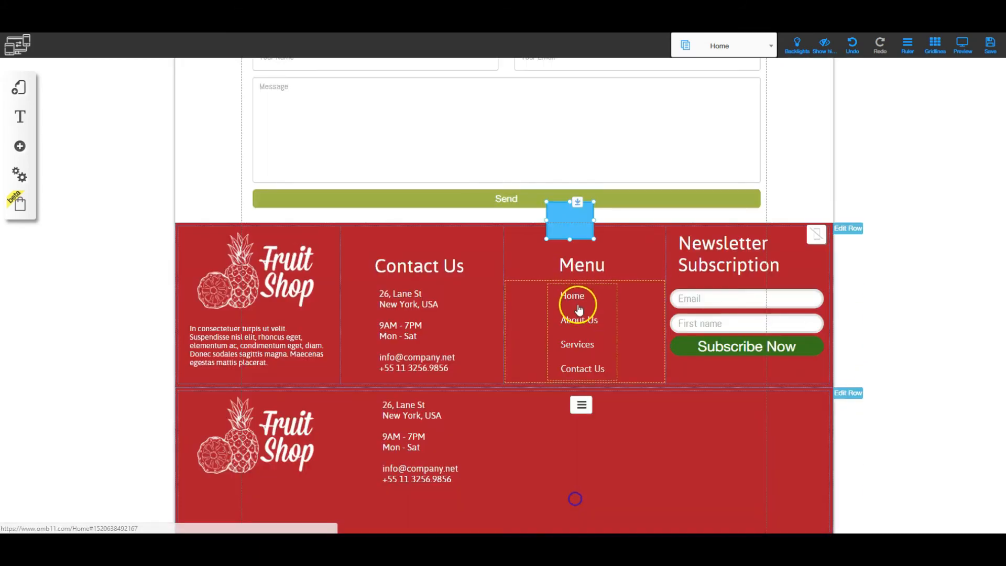
scroll(577, 307, down, 2)
drag(587, 159, 607, 437)
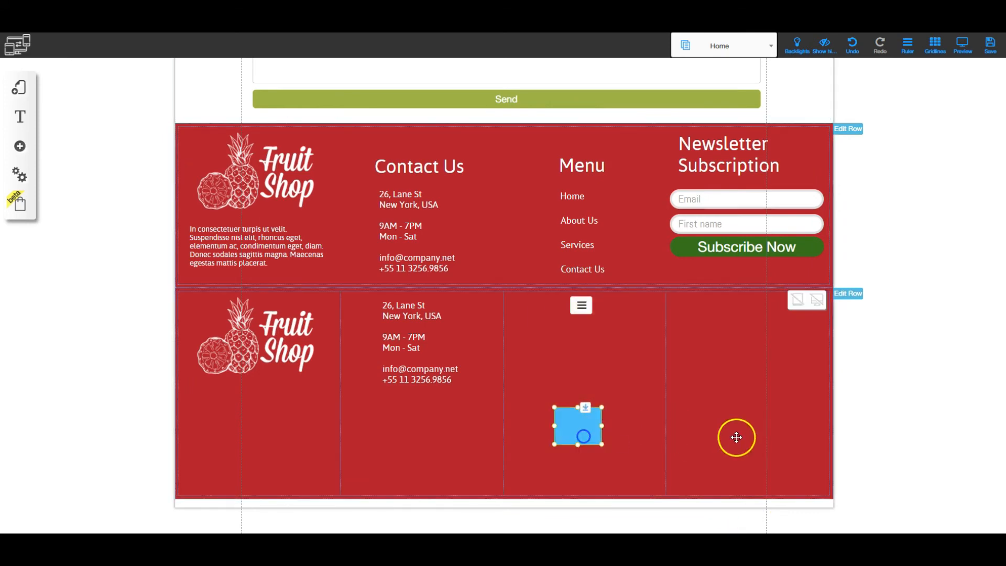
- Hide the lower footer row's empty fourth column on mobile
click(739, 373)
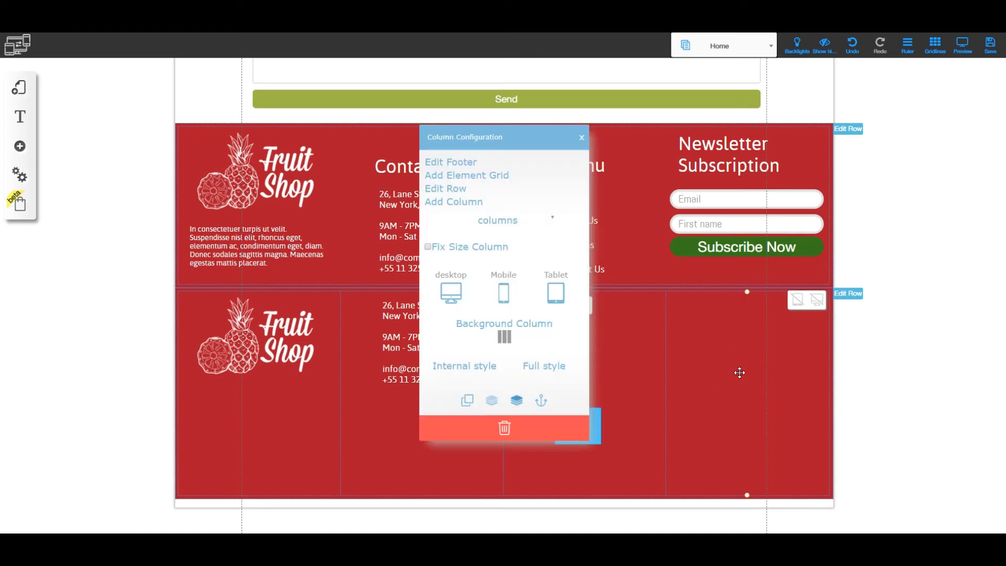
click(537, 337)
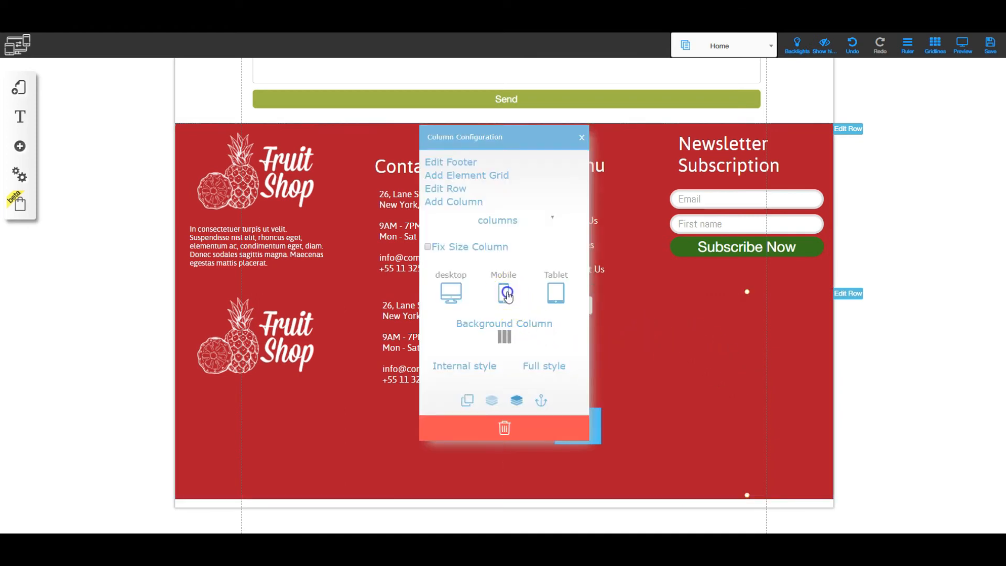
click(581, 138)
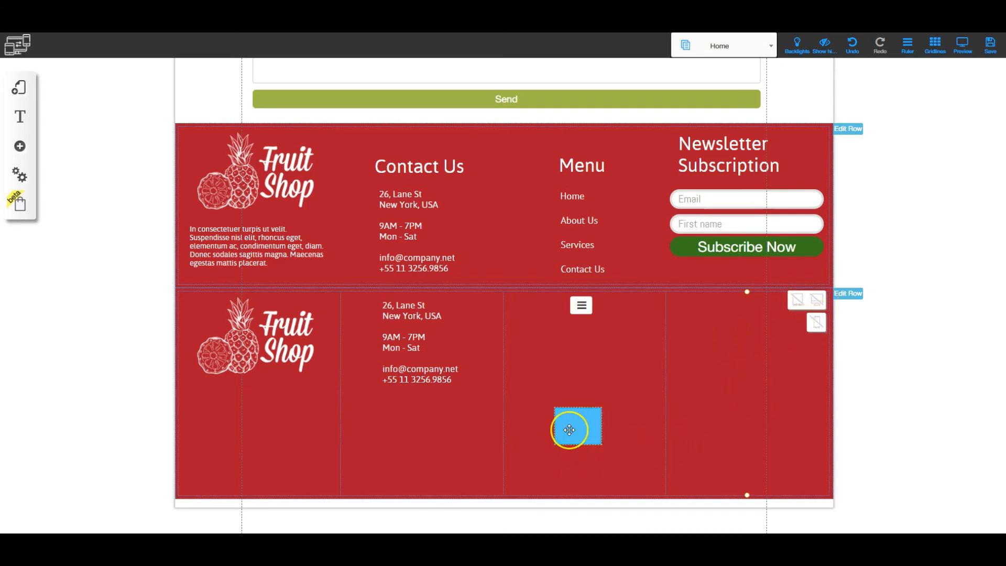
- Remove the lower footer row's leftover empty space so it fits its content, and place the blue box in the fourth column
mouse_move(570, 425)
mouse_down()
mouse_move(579, 366)
mouse_move(566, 398)
mouse_move(591, 370)
mouse_move(611, 304)
mouse_move(585, 387)
mouse_move(415, 451)
mouse_move(444, 382)
mouse_move(429, 358)
mouse_move(411, 445)
mouse_move(575, 431)
mouse_up()
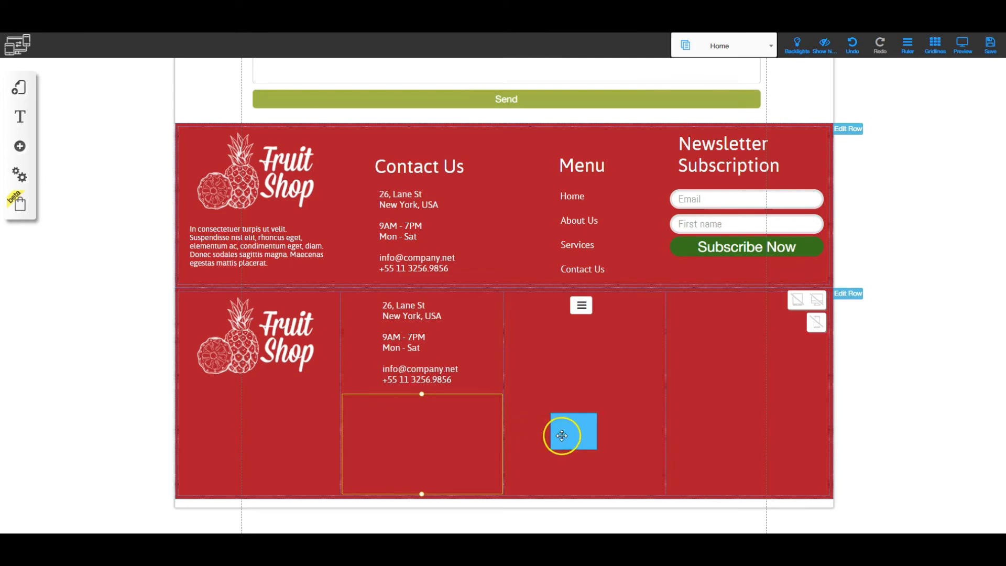
drag(569, 436, 529, 446)
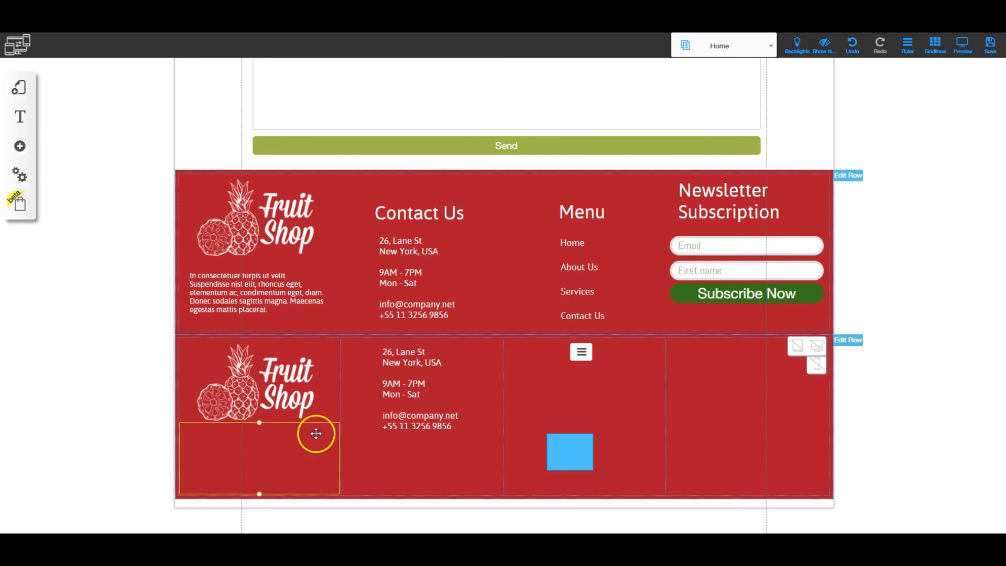
drag(570, 440, 626, 366)
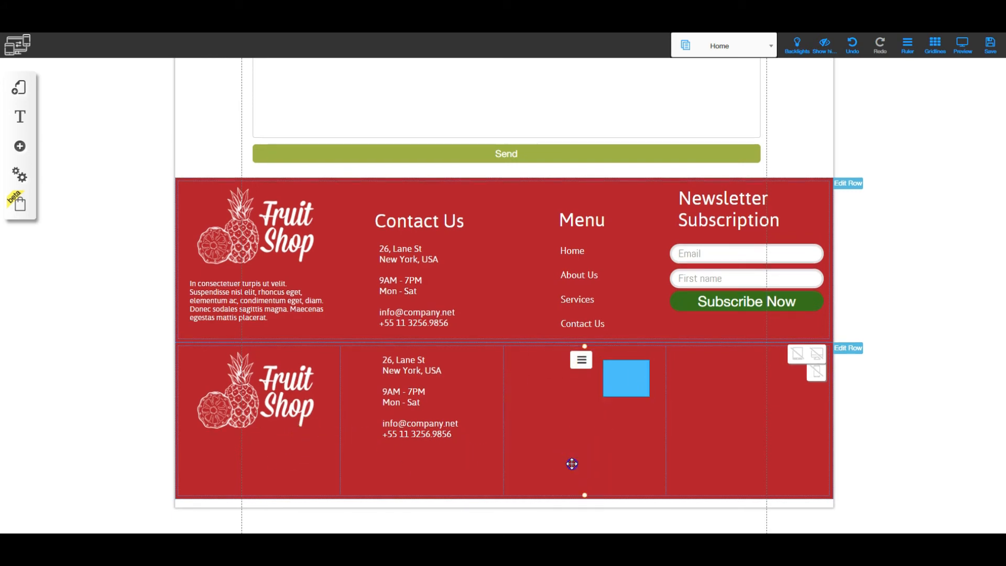
drag(584, 495, 585, 475)
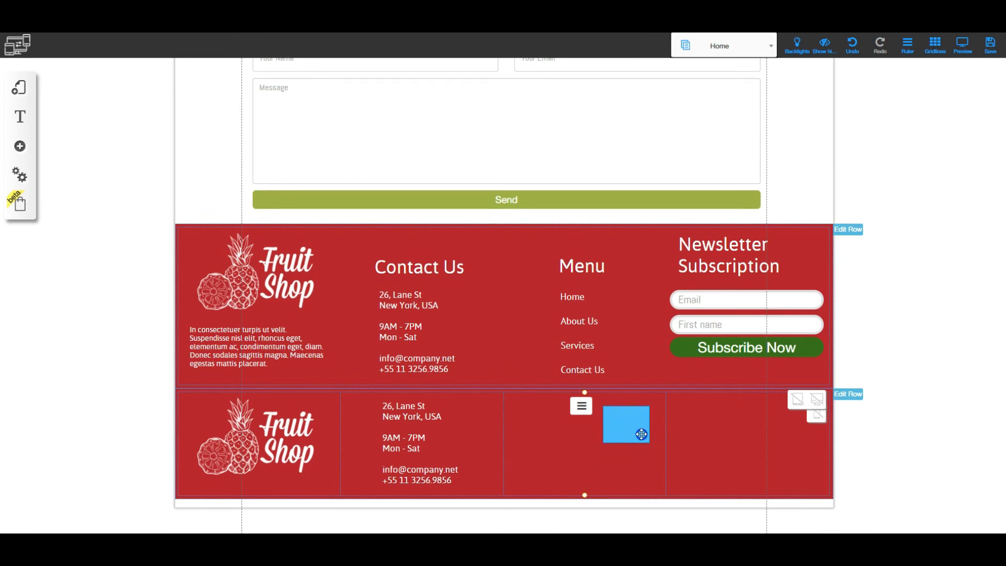
drag(642, 449, 702, 440)
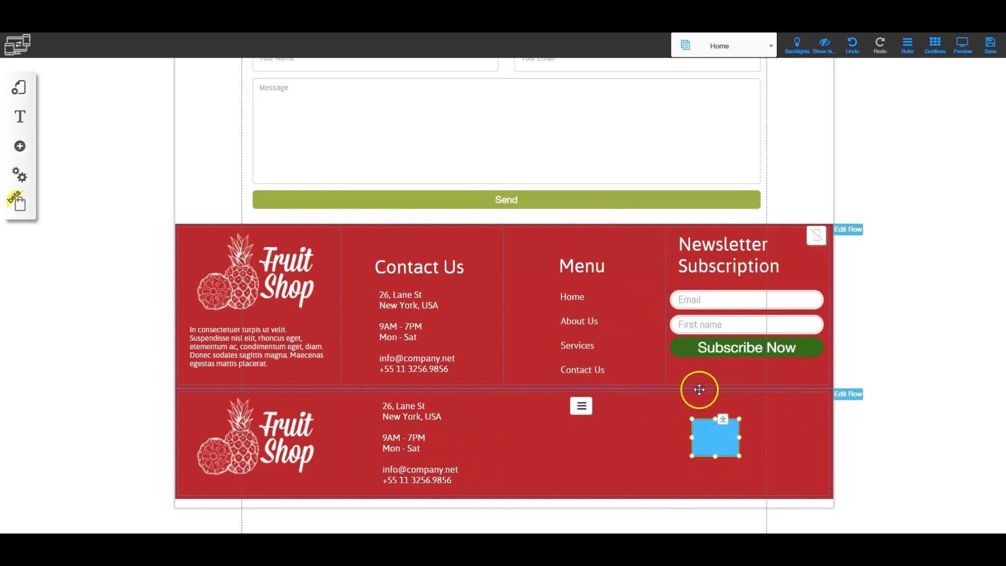
- Hide the header row containing the burger menu on desktop and tablet
scroll(757, 306, up, 15)
scroll(755, 310, up, 10)
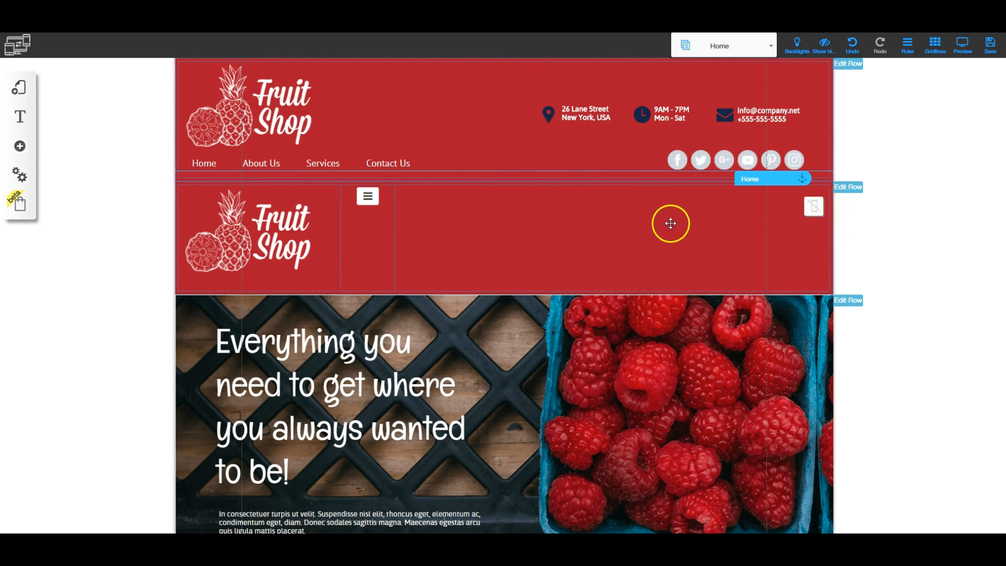
click(850, 188)
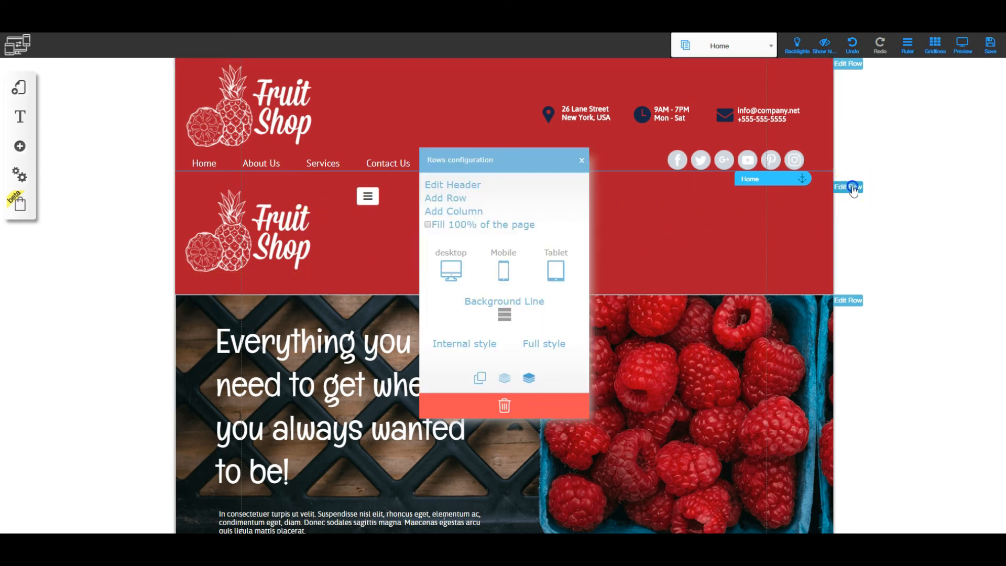
click(559, 266)
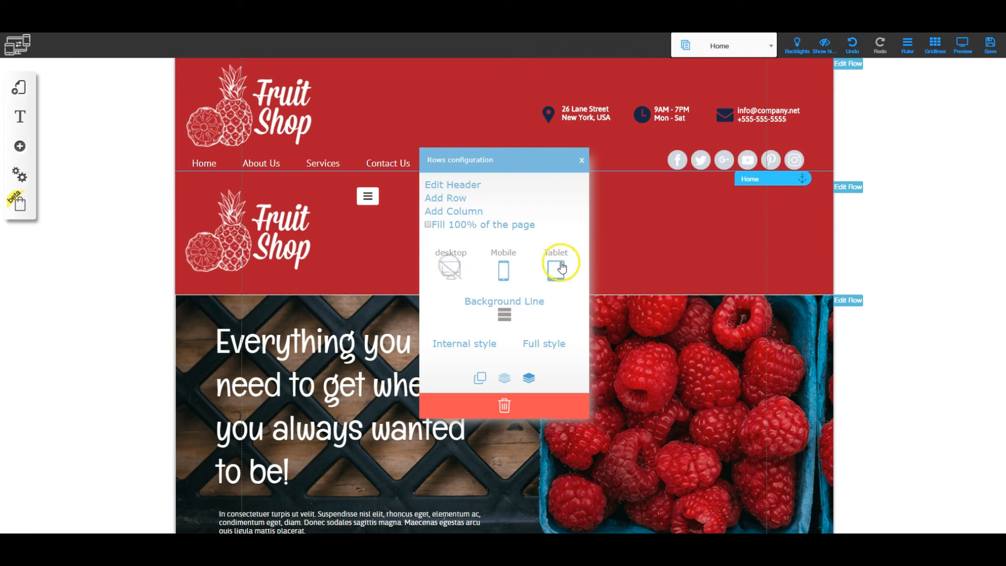
click(581, 160)
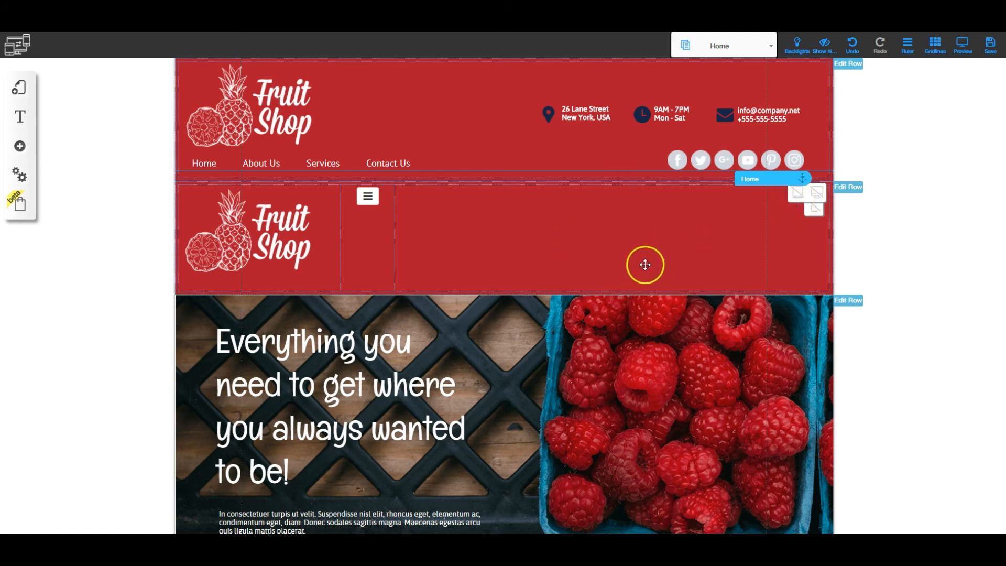
- Save the changes to the site style, site settings, default layout and Home page, and dismiss the alert
scroll(633, 408, down, 3)
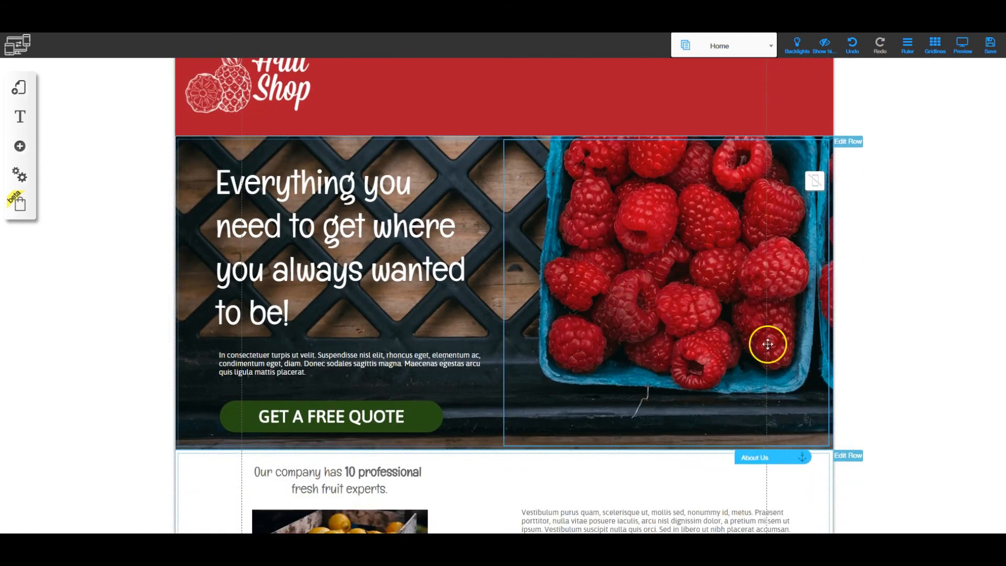
scroll(635, 440, down, 10)
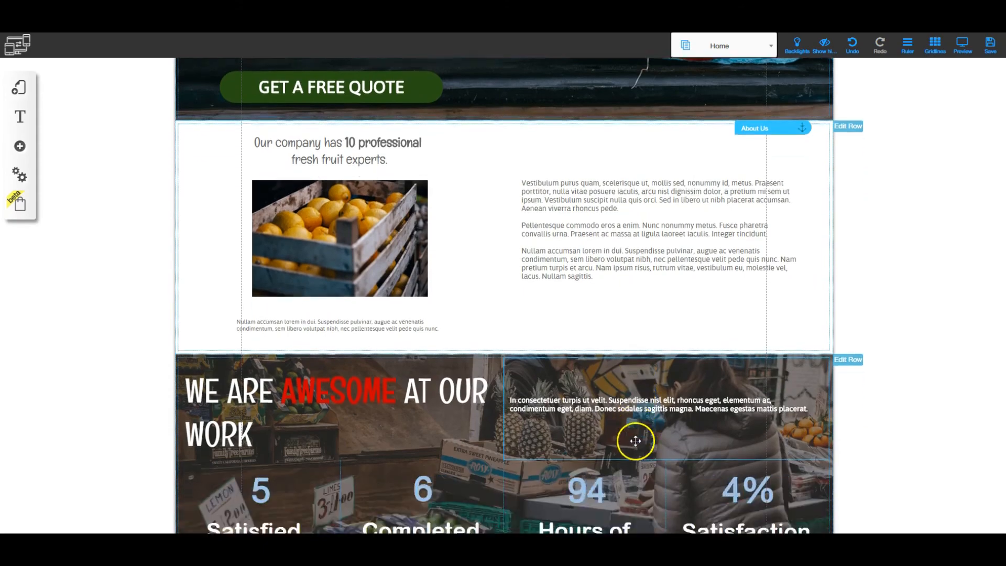
scroll(636, 440, down, 16)
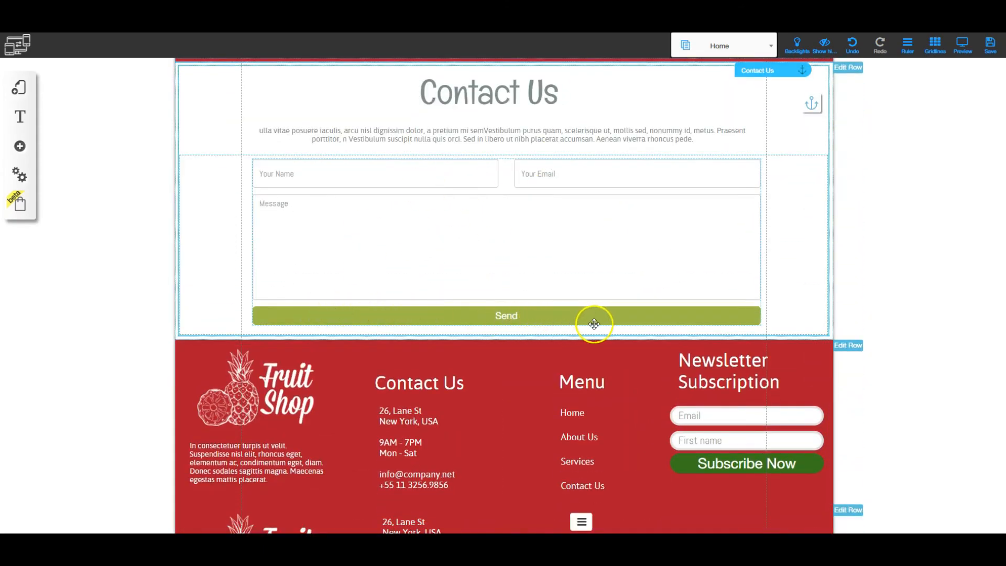
scroll(635, 440, down, 2)
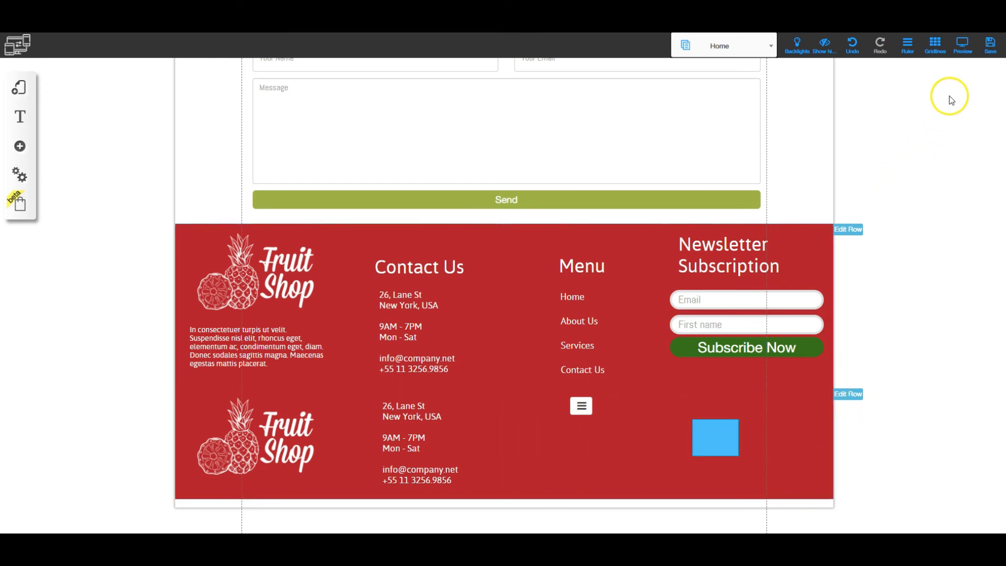
click(990, 45)
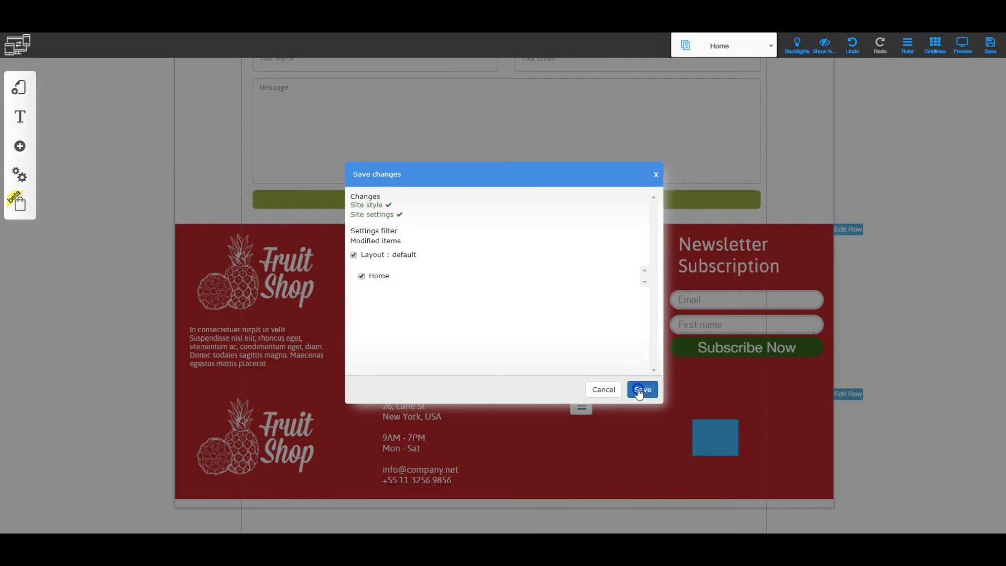
click(641, 388)
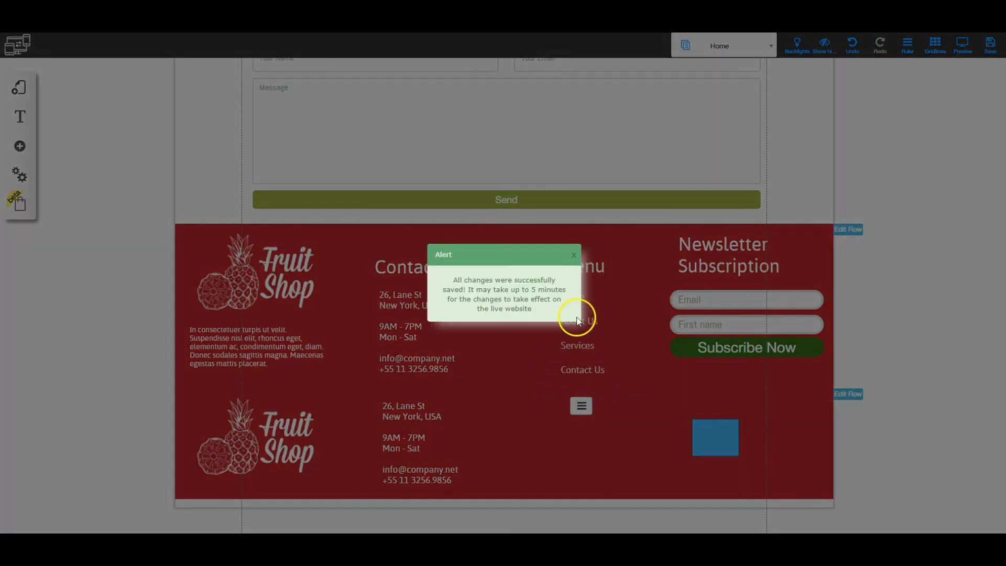
click(574, 254)
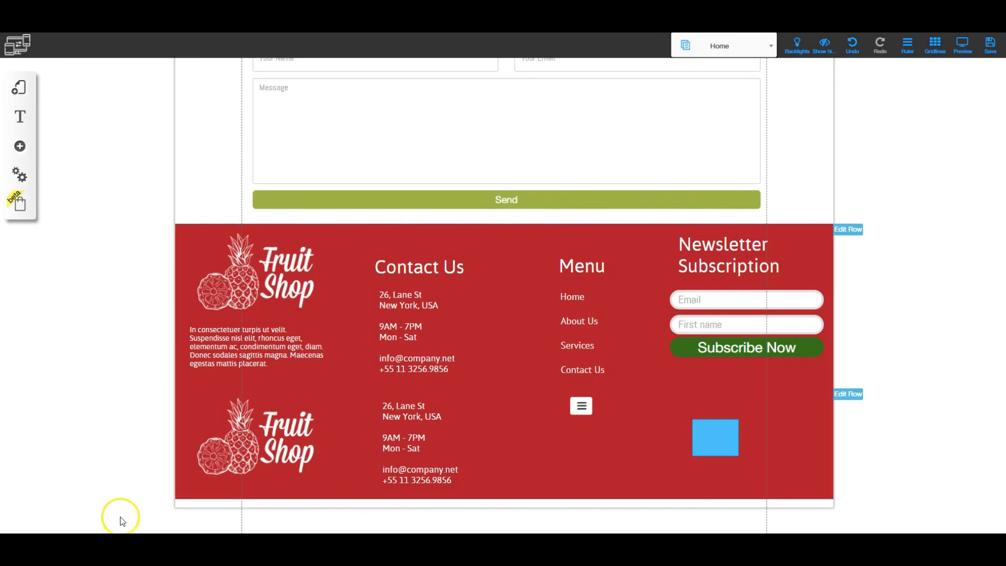
- Switch to the mobile-width browser window of the live site and expand the header's burger menu
mouse_move(90, 544)
click(141, 515)
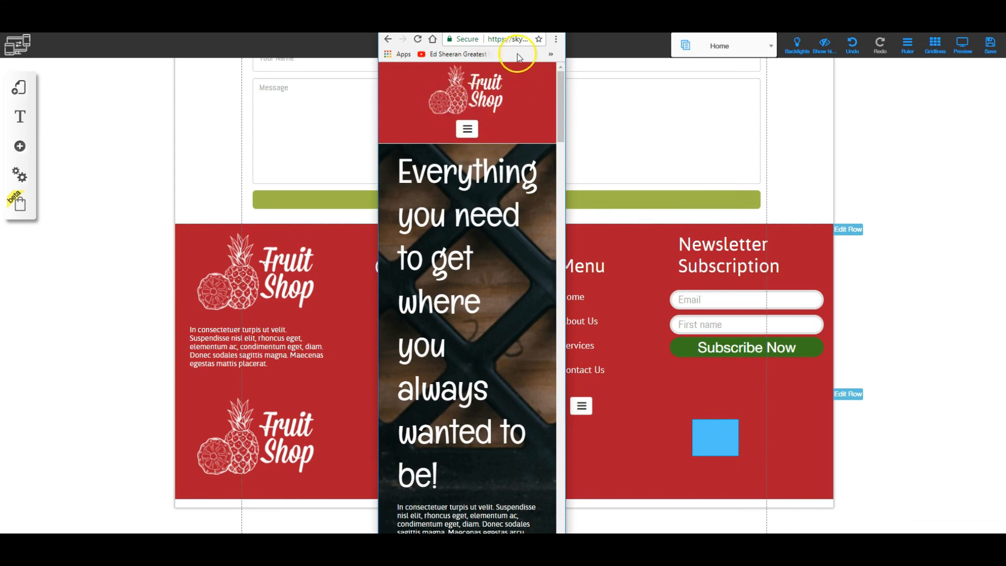
click(467, 127)
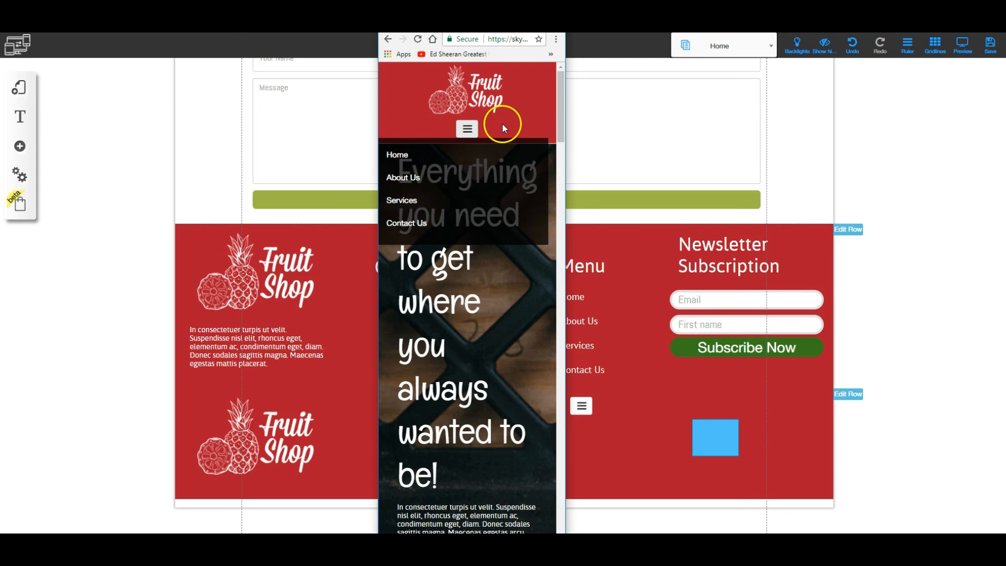
- Collapse the header's burger menu and review the whole mobile page from the header through the contact form to the simplified footer
click(468, 129)
scroll(479, 315, down, 5)
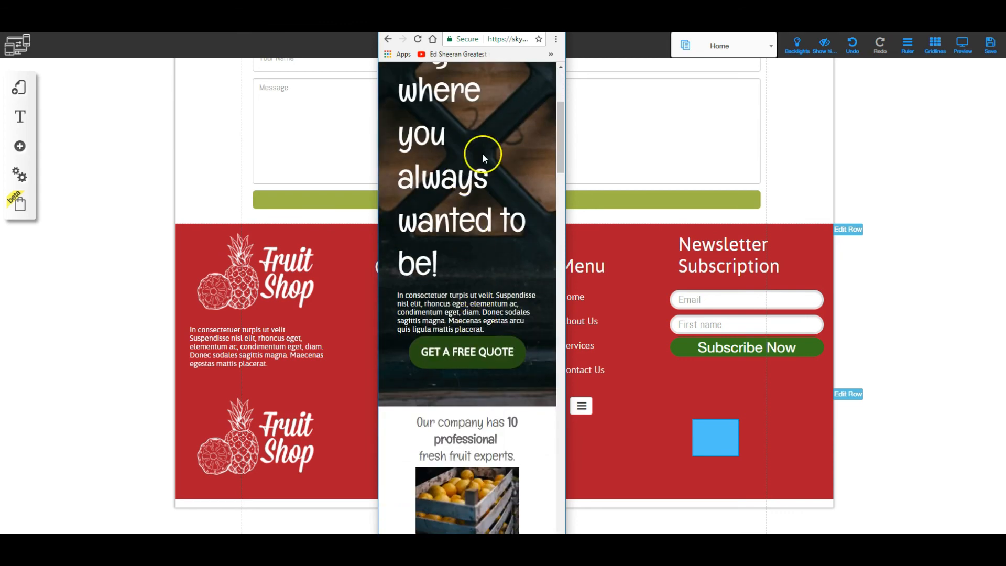
scroll(484, 391, down, 7)
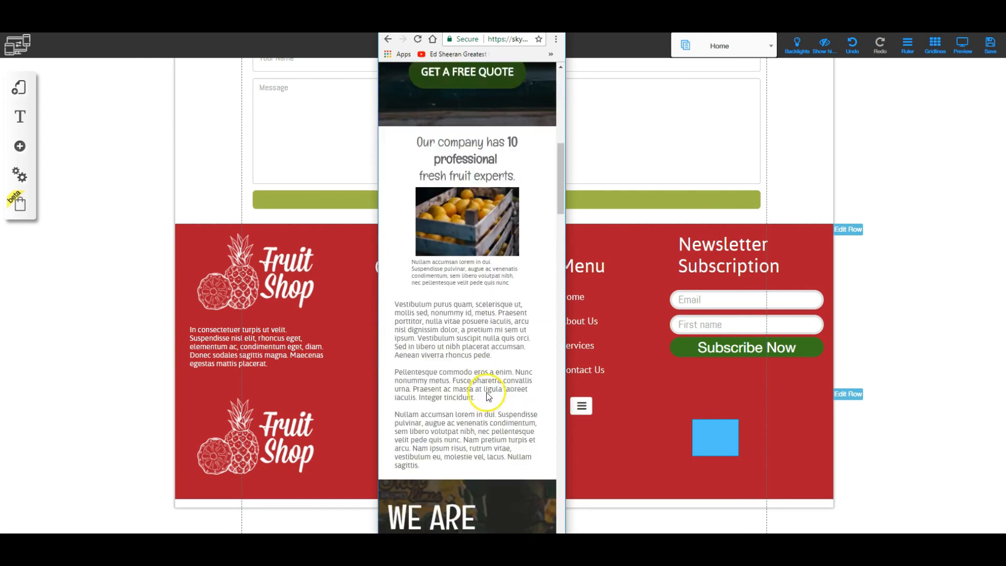
scroll(481, 350, down, 7)
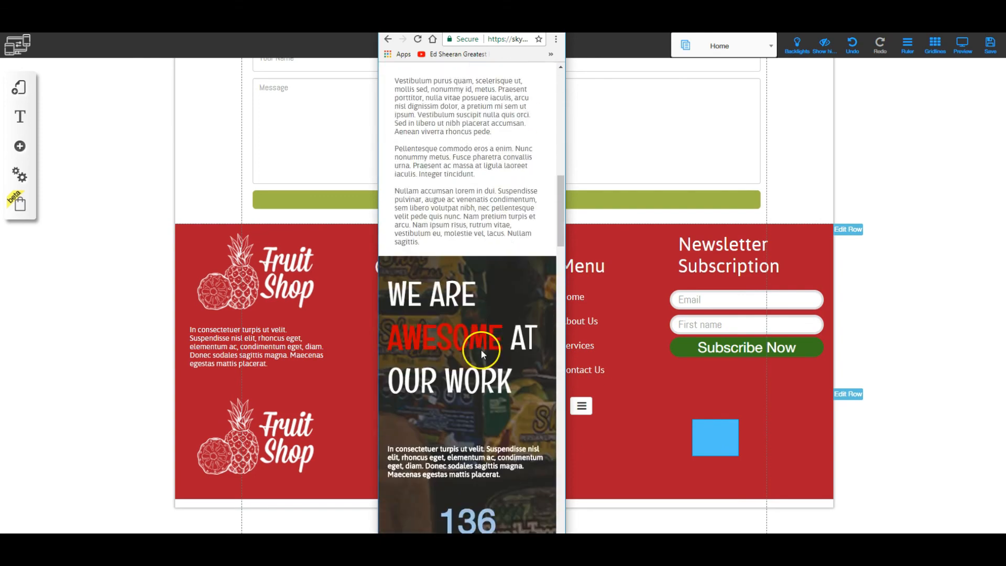
scroll(461, 341, down, 9)
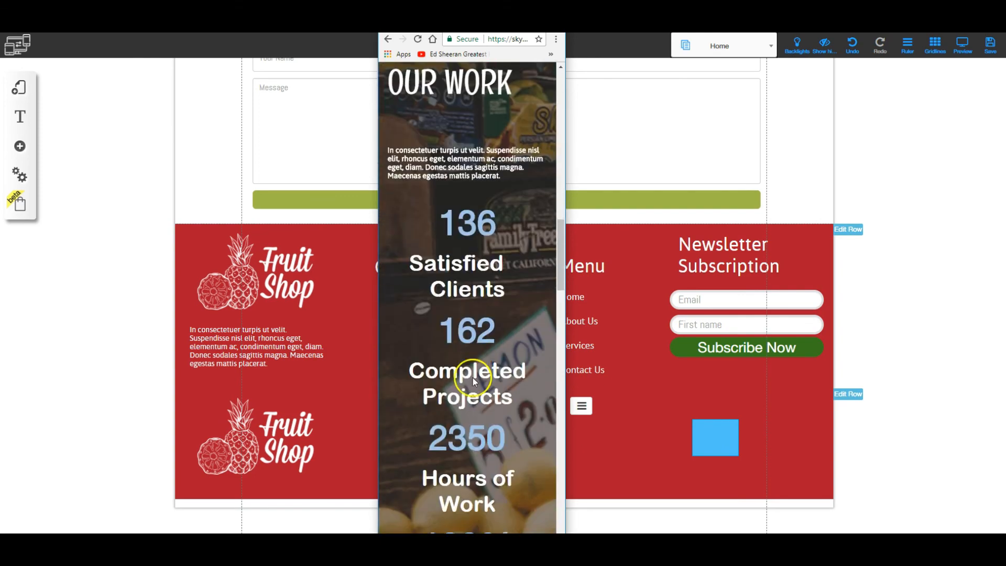
scroll(486, 404, down, 8)
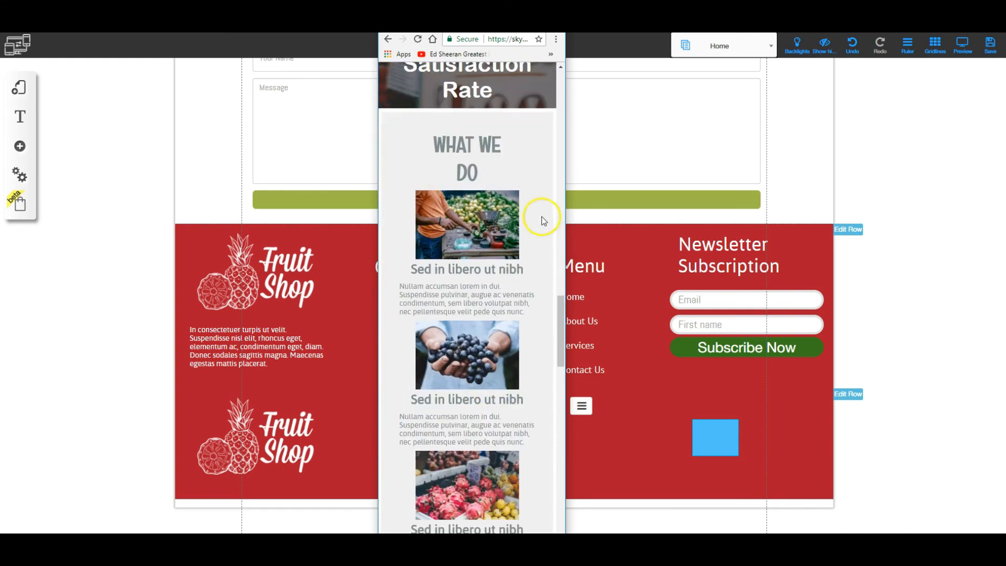
scroll(504, 360, down, 10)
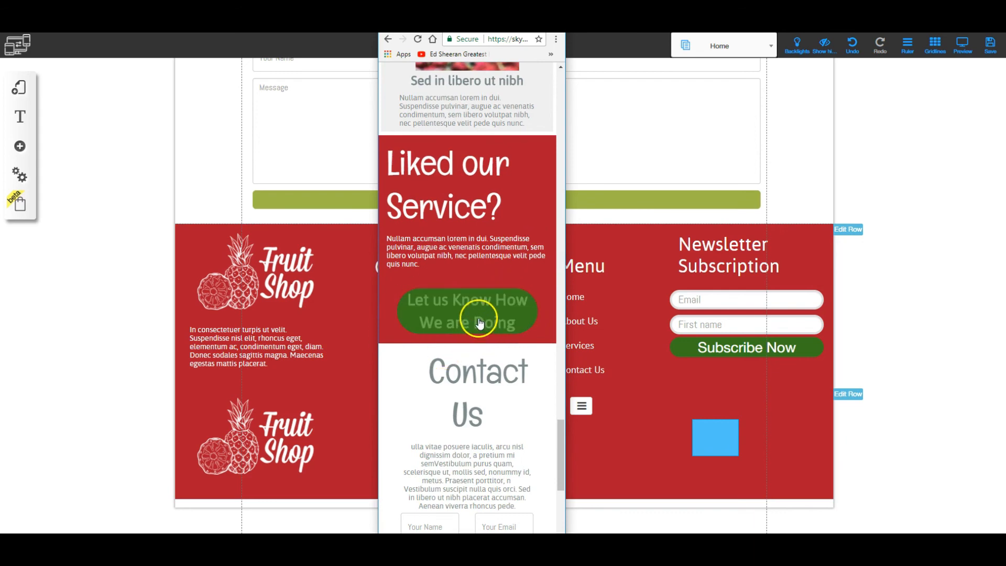
scroll(470, 351, down, 3)
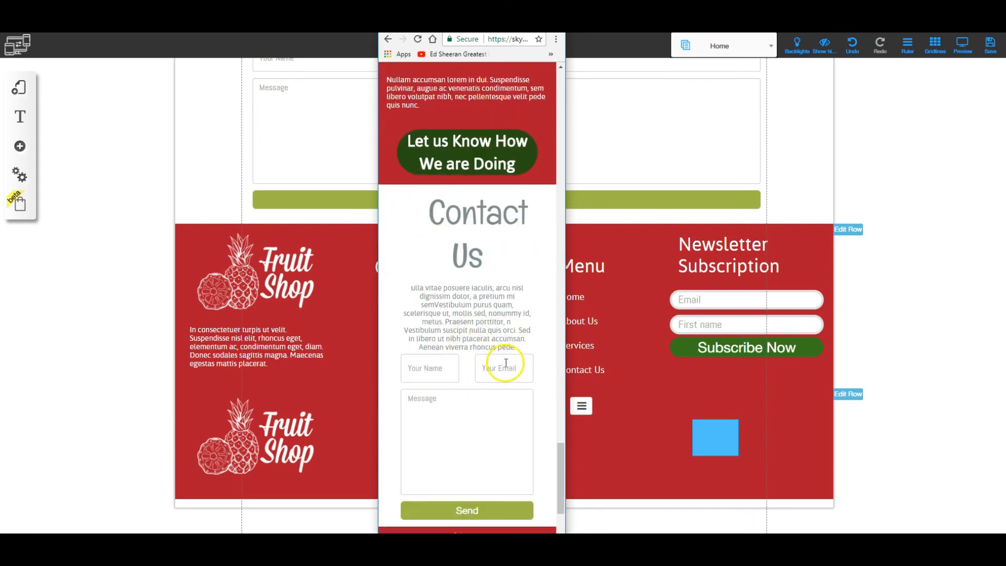
scroll(505, 362, down, 3)
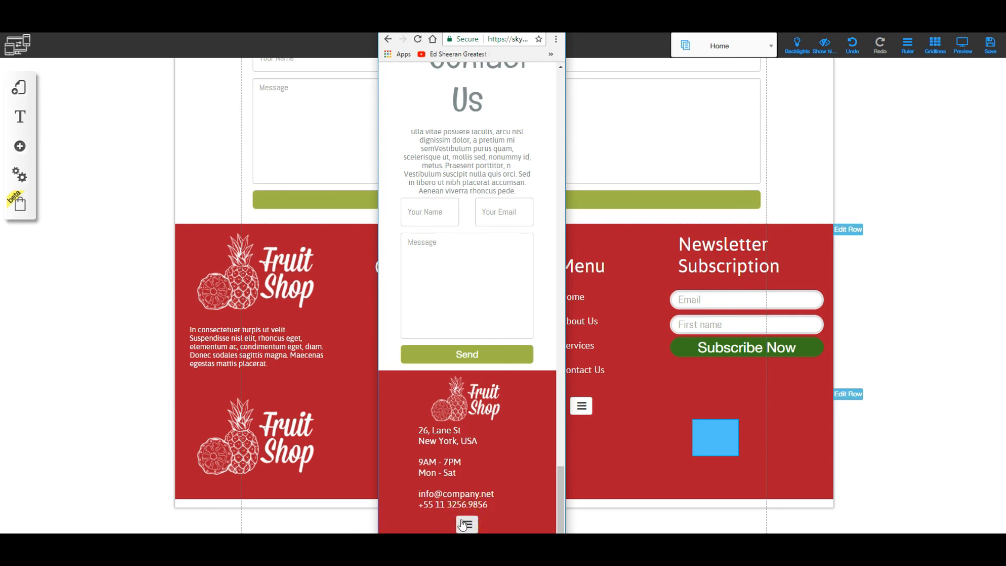
scroll(505, 306, up, 15)
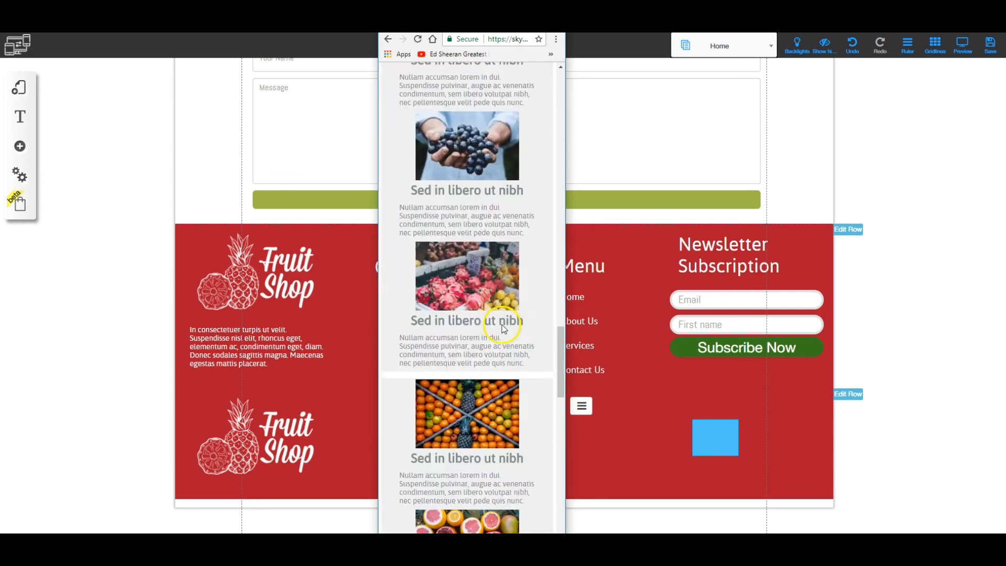
scroll(508, 304, up, 10)
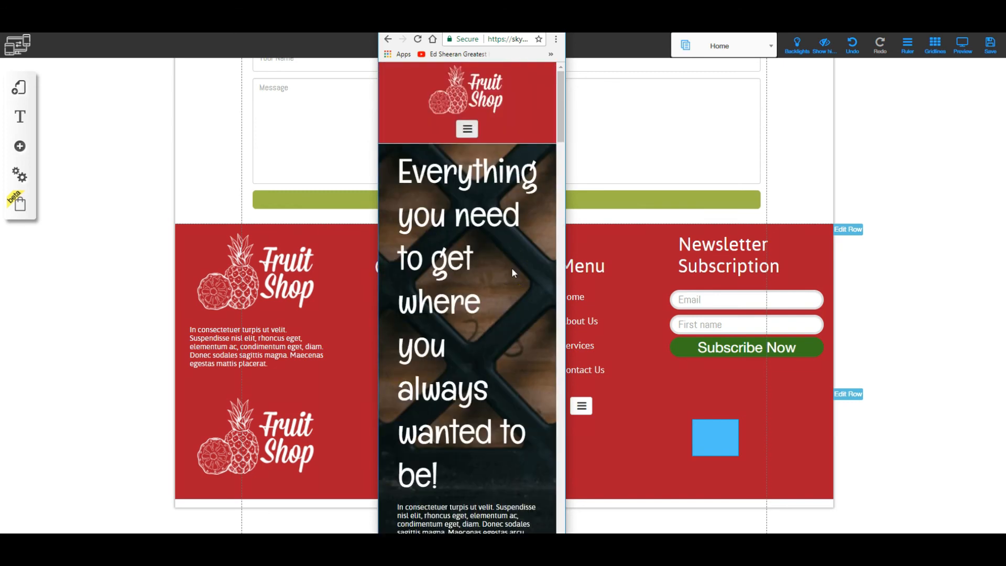